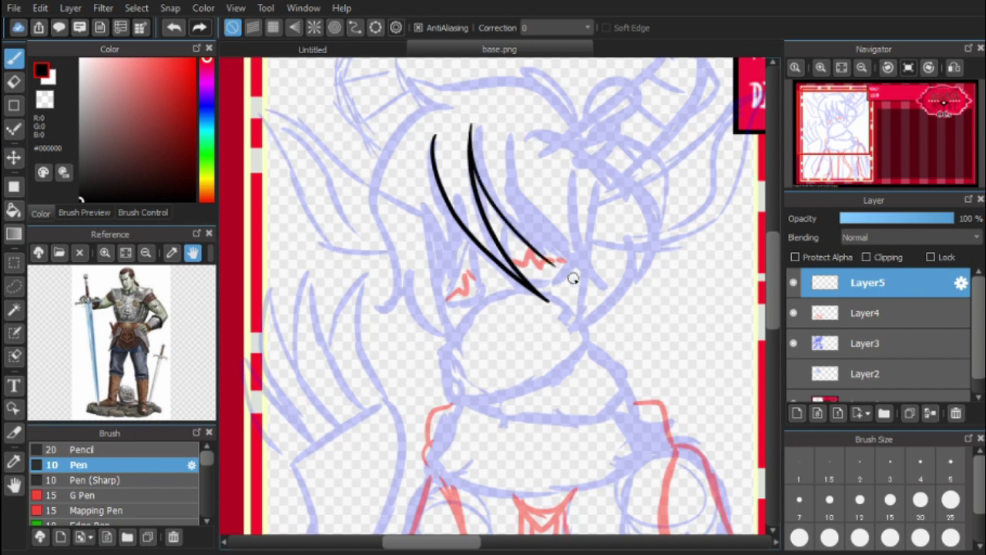
# - Ink the long tapered hair bangs sweeping across the forehead on Layer5, redoing the last strand
pyautogui.hotkey('ctrl', 'z')
pyautogui.moveTo(468, 133)
pyautogui.mouseDown()
pyautogui.moveTo(548, 239)
pyautogui.moveTo(496, 145)
pyautogui.moveTo(585, 292)
pyautogui.mouseUp()
pyautogui.moveTo(564, 178); pyautogui.dragTo(597, 300)
pyautogui.hotkey('ctrl', 'z')
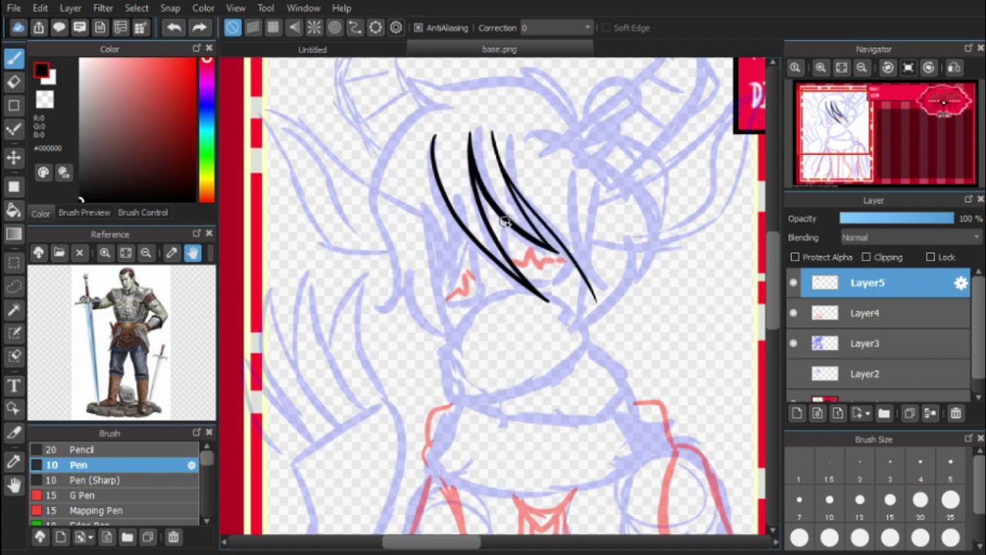
# - Ink the outlines of both drooping eyes beneath the bangs, giving them thick lower edges
pyautogui.moveTo(505, 219); pyautogui.dragTo(511, 261)
pyautogui.moveTo(525, 286); pyautogui.dragTo(581, 262)
pyautogui.moveTo(508, 231); pyautogui.dragTo(576, 262)
pyautogui.click(176, 28)
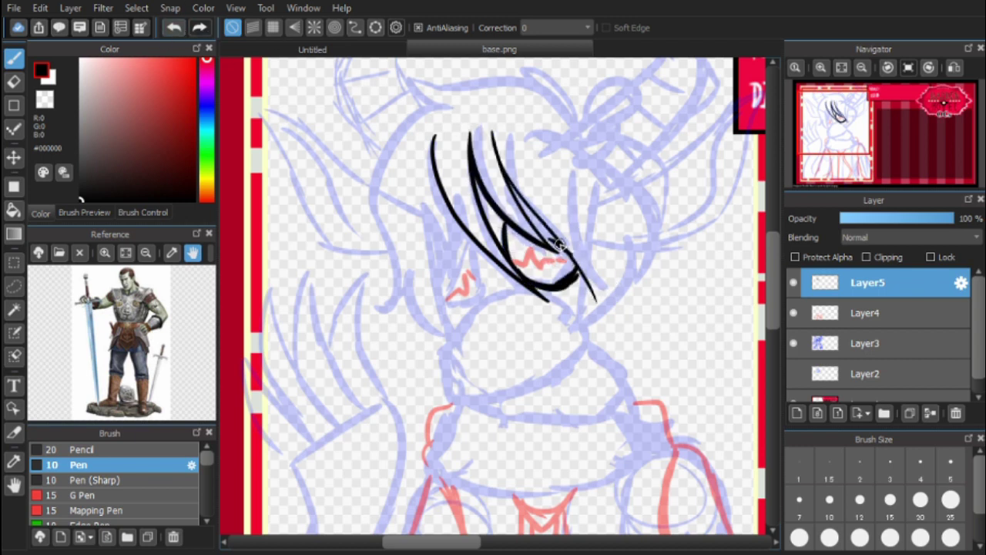
pyautogui.moveTo(471, 238)
pyautogui.mouseDown()
pyautogui.moveTo(461, 303)
pyautogui.moveTo(473, 243)
pyautogui.mouseUp()
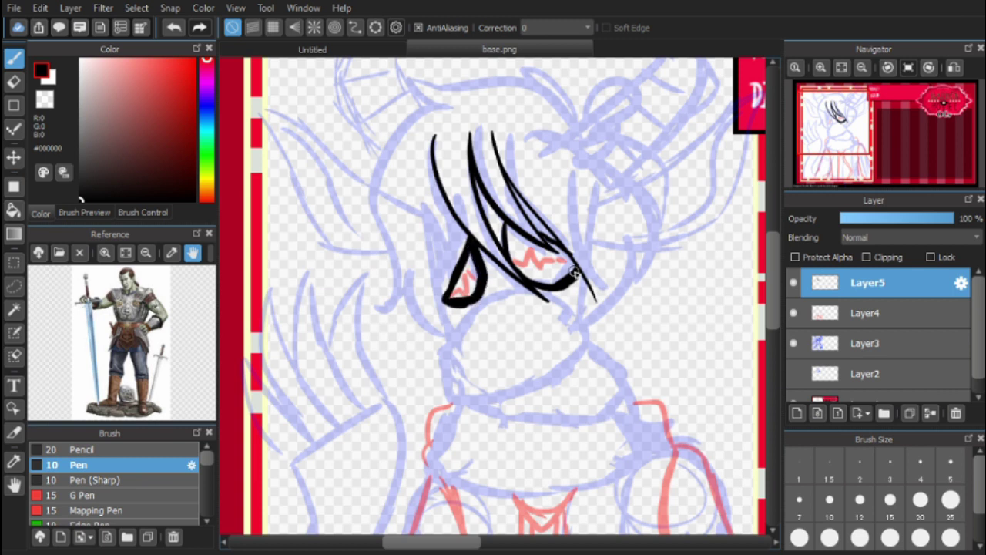
# - Reduce the Pen size to 5 and ink the pointed hair strands around the left eye
pyautogui.hotkey('ctrl', 'z')
pyautogui.moveTo(431, 133); pyautogui.dragTo(454, 260)
pyautogui.hotkey('ctrl', 'z')
pyautogui.click(950, 462)
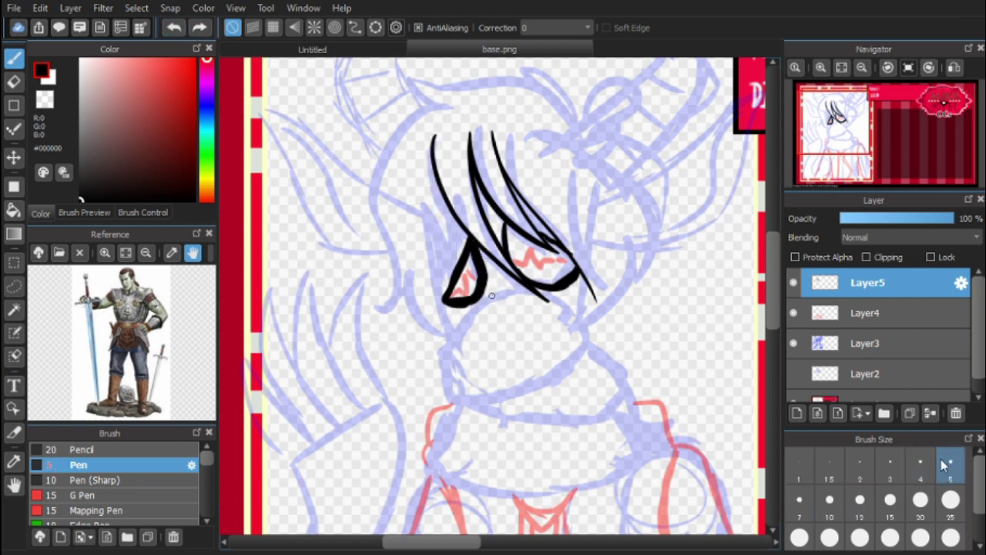
pyautogui.moveTo(431, 132); pyautogui.dragTo(454, 262)
pyautogui.hotkey('ctrl', 'z')
pyautogui.hotkey('ctrl', 'z')
pyautogui.moveTo(428, 197); pyautogui.dragTo(453, 274)
pyautogui.moveTo(419, 195); pyautogui.dragTo(433, 294)
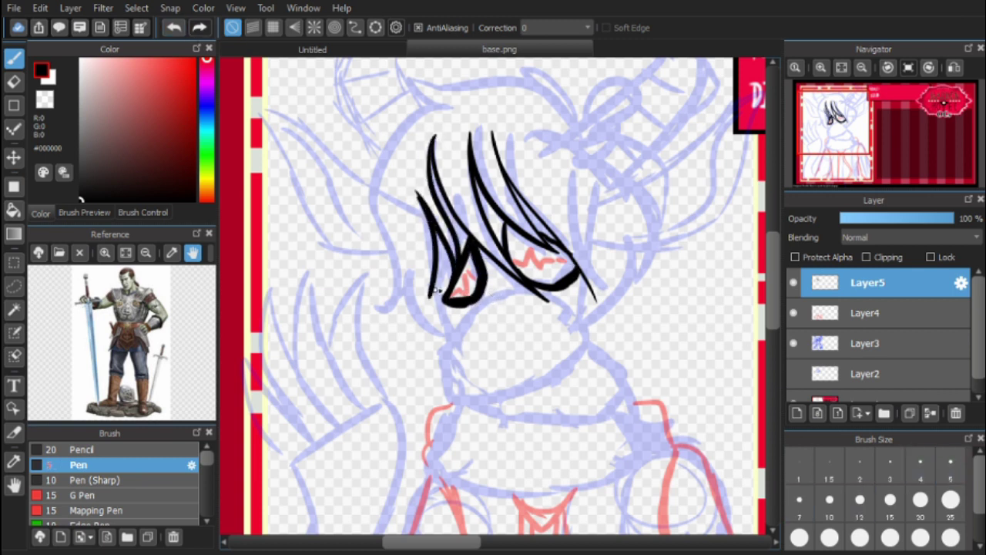
# - Ink the short pointed hair strands on the right side of the face, replacing the first attempts
pyautogui.moveTo(571, 235); pyautogui.dragTo(594, 299)
pyautogui.moveTo(576, 187); pyautogui.dragTo(616, 270)
pyautogui.hotkey('ctrl', 'z')
pyautogui.hotkey('ctrl', 'z')
pyautogui.moveTo(571, 228); pyautogui.dragTo(598, 302)
pyautogui.moveTo(577, 186); pyautogui.dragTo(616, 270)
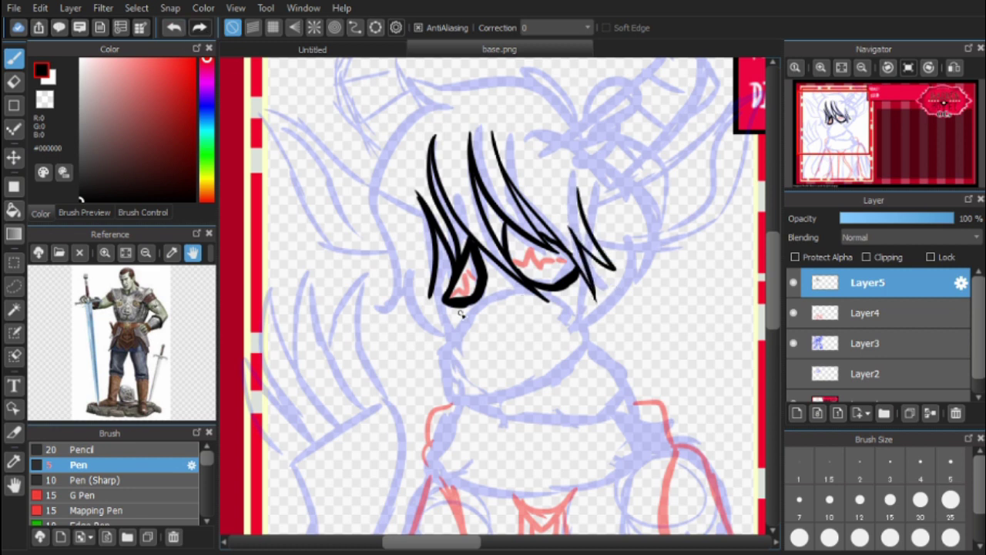
# - Ink the top wrap of the scarf covering the mouth, including its outline and inner fold lines
pyautogui.moveTo(432, 286)
pyautogui.mouseDown()
pyautogui.moveTo(446, 339)
pyautogui.moveTo(482, 311)
pyautogui.moveTo(539, 296)
pyautogui.moveTo(600, 322)
pyautogui.mouseUp()
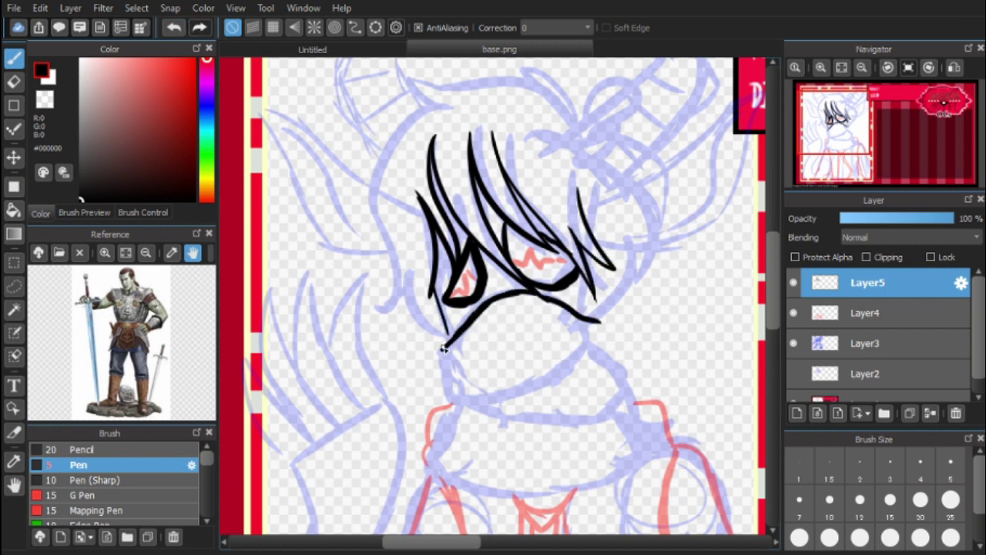
pyautogui.moveTo(443, 348)
pyautogui.mouseDown()
pyautogui.moveTo(516, 387)
pyautogui.moveTo(570, 370)
pyautogui.mouseUp()
pyautogui.moveTo(599, 322)
pyautogui.mouseDown()
pyautogui.moveTo(600, 345)
pyautogui.moveTo(521, 385)
pyautogui.mouseUp()
pyautogui.hotkey('ctrl', 'z')
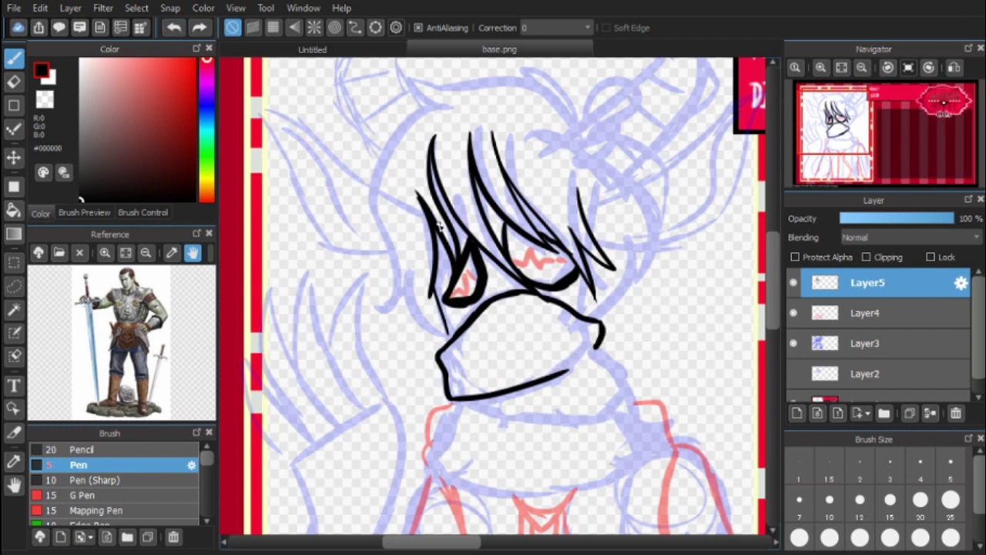
pyautogui.moveTo(602, 344); pyautogui.dragTo(544, 376)
pyautogui.moveTo(587, 322); pyautogui.dragTo(518, 341)
pyautogui.moveTo(446, 370); pyautogui.dragTo(499, 372)
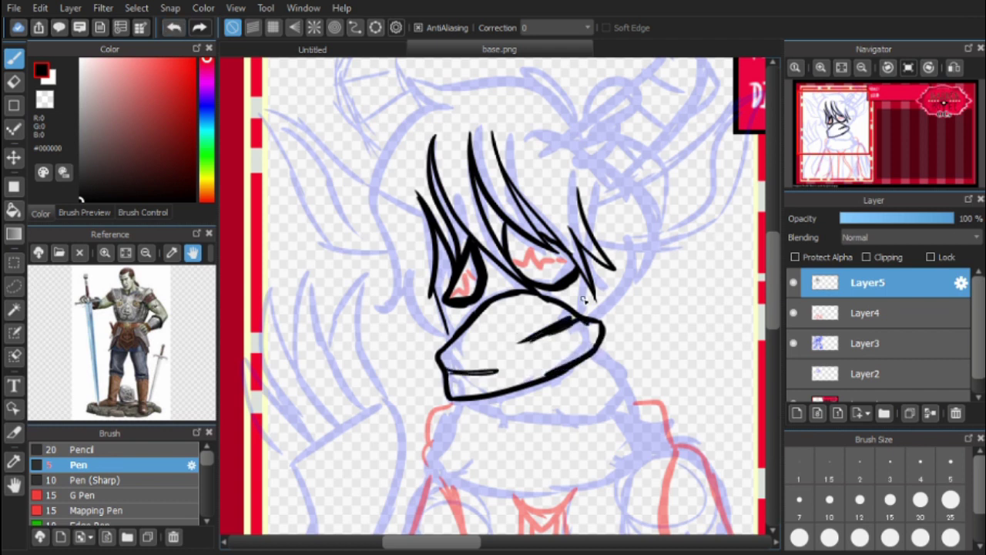
# - Thicken the scarf's lower-left fold mark and ink the short cheek line joining the right hair tips to the scarf
pyautogui.moveTo(529, 321)
pyautogui.mouseDown()
pyautogui.moveTo(491, 343)
pyautogui.moveTo(495, 371)
pyautogui.moveTo(468, 371)
pyautogui.mouseUp()
pyautogui.hotkey('ctrl', 'z')
pyautogui.hotkey('ctrl', 'z')
pyautogui.moveTo(582, 280); pyautogui.dragTo(587, 319)
pyautogui.hotkey('ctrl', 'z')
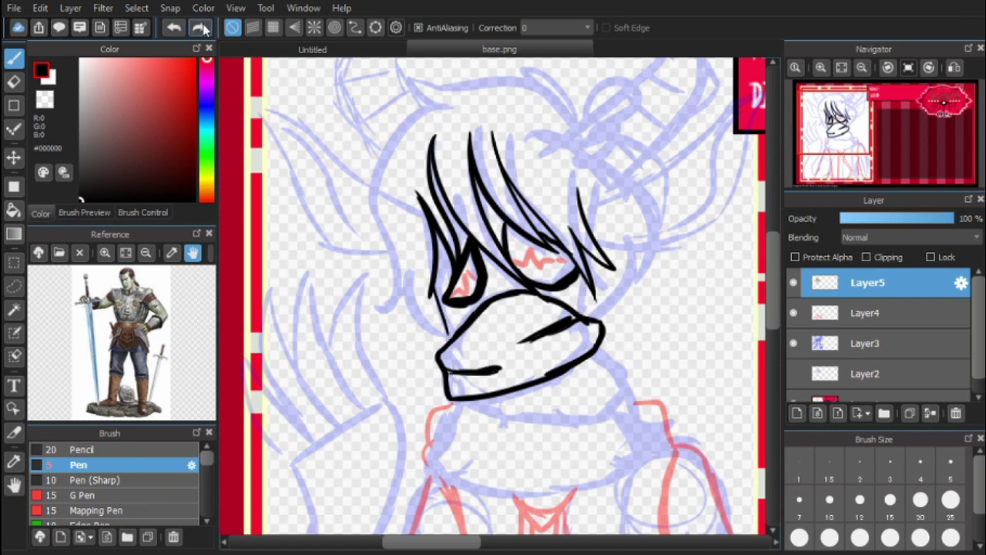
pyautogui.moveTo(582, 280); pyautogui.dragTo(586, 315)
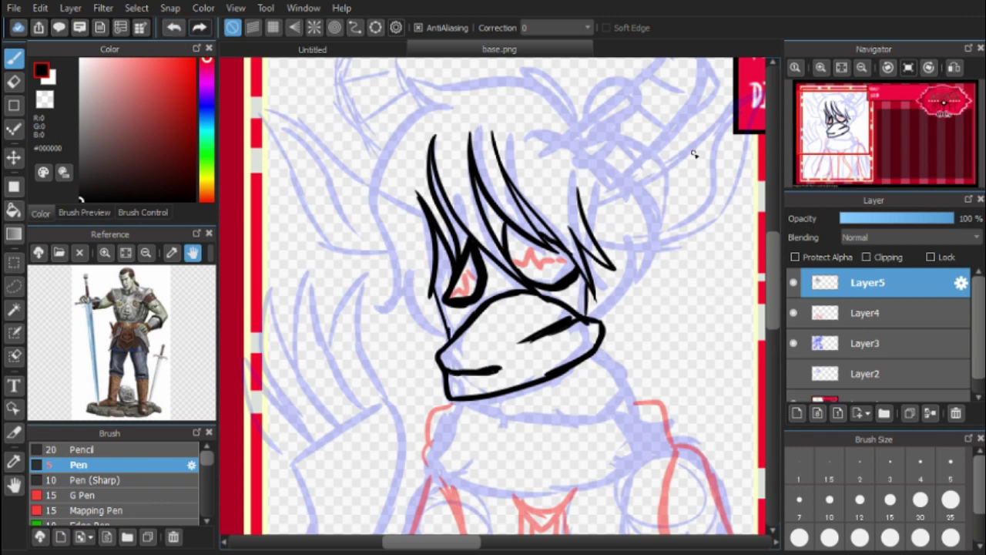
# - Ink the spiky hair tuft on the right side of the head and the curved right horn behind it
pyautogui.moveTo(693, 154); pyautogui.dragTo(603, 234)
pyautogui.moveTo(441, 223)
pyautogui.mouseDown()
pyautogui.moveTo(537, 210)
pyautogui.moveTo(531, 252)
pyautogui.moveTo(553, 290)
pyautogui.mouseUp()
pyautogui.moveTo(539, 248); pyautogui.dragTo(598, 112)
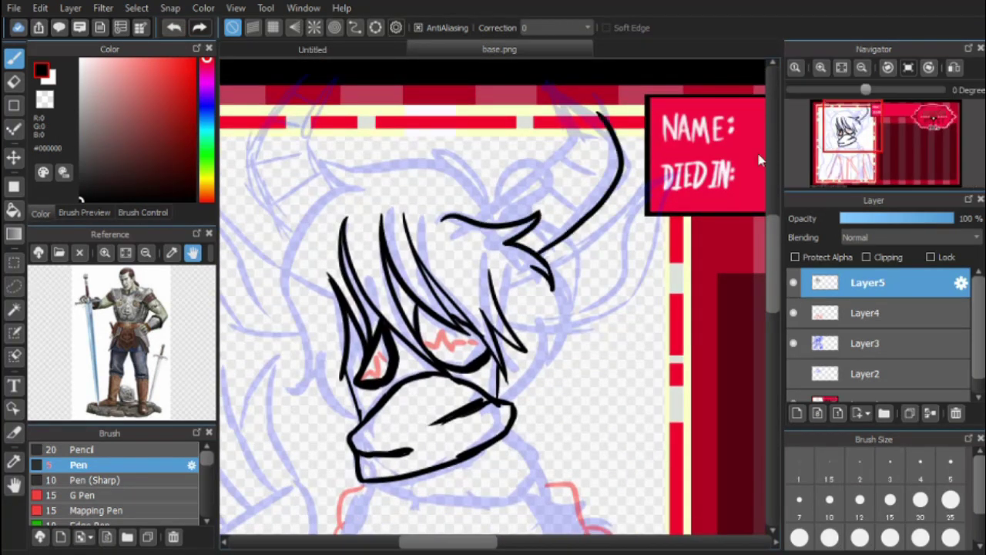
pyautogui.moveTo(478, 224)
pyautogui.mouseDown()
pyautogui.moveTo(577, 99)
pyautogui.moveTo(589, 104)
pyautogui.mouseUp()
pyautogui.press('e')
pyautogui.press('b')
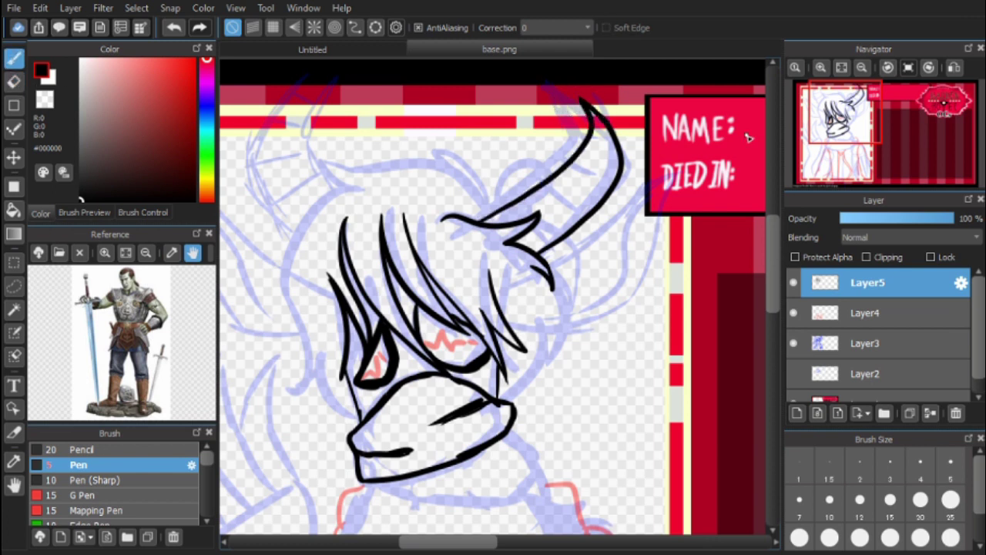
# - Ink the outer hair outline across the top and down the left side of the head, ending in pointed tips
pyautogui.moveTo(748, 137); pyautogui.dragTo(917, 199)
pyautogui.moveTo(590, 205)
pyautogui.mouseDown()
pyautogui.moveTo(656, 271)
pyautogui.moveTo(633, 248)
pyautogui.moveTo(453, 216)
pyautogui.mouseUp()
pyautogui.hotkey('ctrl', 'z')
pyautogui.moveTo(454, 219)
pyautogui.mouseDown()
pyautogui.moveTo(525, 245)
pyautogui.moveTo(459, 396)
pyautogui.mouseUp()
pyautogui.hotkey('ctrl', 'z')
pyautogui.moveTo(527, 237)
pyautogui.mouseDown()
pyautogui.moveTo(479, 432)
pyautogui.moveTo(530, 489)
pyautogui.mouseUp()
pyautogui.moveTo(540, 347); pyautogui.dragTo(339, 266)
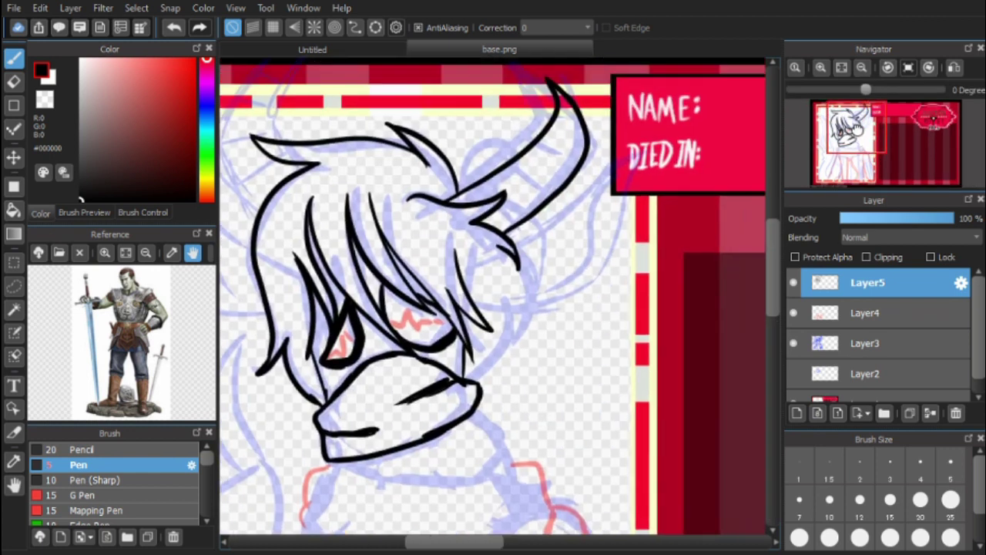
# - Ink the small hair loop below the right horn and the outer hair outline down the right side
pyautogui.moveTo(493, 231); pyautogui.dragTo(486, 251)
pyautogui.moveTo(502, 163); pyautogui.dragTo(454, 210)
pyautogui.moveTo(539, 235); pyautogui.dragTo(521, 324)
pyautogui.moveTo(527, 283); pyautogui.dragTo(496, 376)
pyautogui.moveTo(507, 320); pyautogui.dragTo(464, 401)
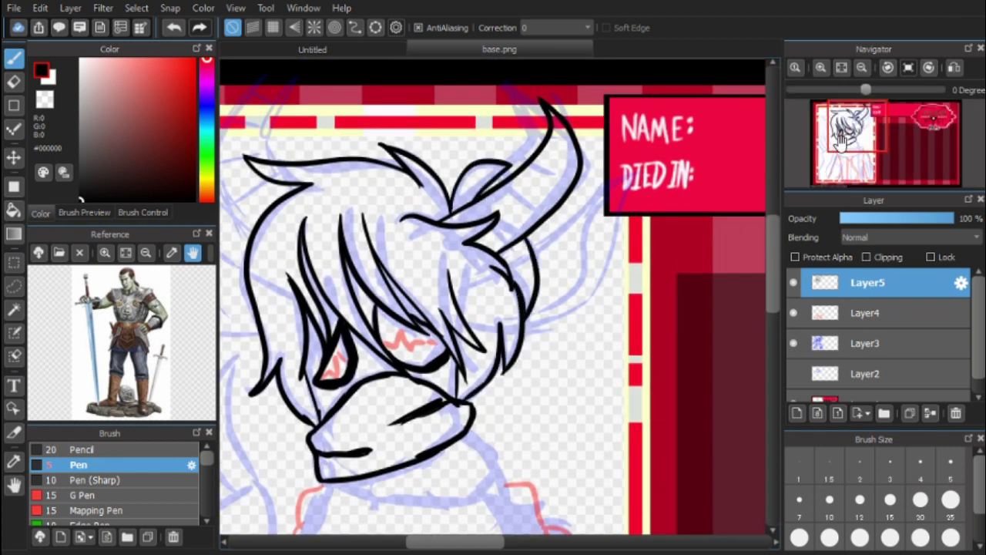
# - Fill the deep gaps between the bangs above both eyes with black and ink the left horn's outline
pyautogui.moveTo(841, 139); pyautogui.dragTo(824, 138)
pyautogui.click(820, 67)
pyautogui.moveTo(509, 235)
pyautogui.mouseDown()
pyautogui.moveTo(510, 159)
pyautogui.moveTo(622, 301)
pyautogui.mouseUp()
pyautogui.moveTo(518, 192); pyautogui.dragTo(574, 259)
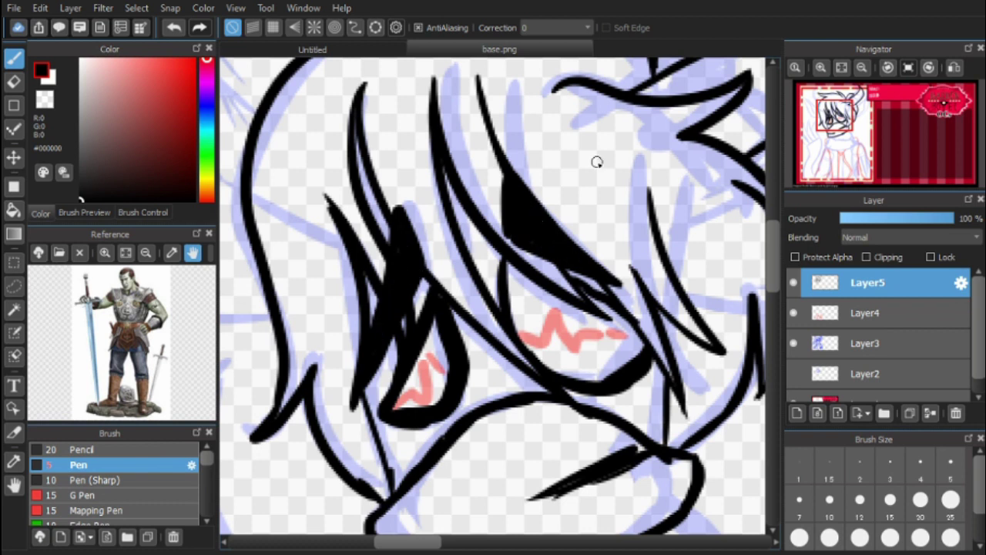
pyautogui.scroll(-3, 596, 162)
pyautogui.scroll(2, 235, 124)
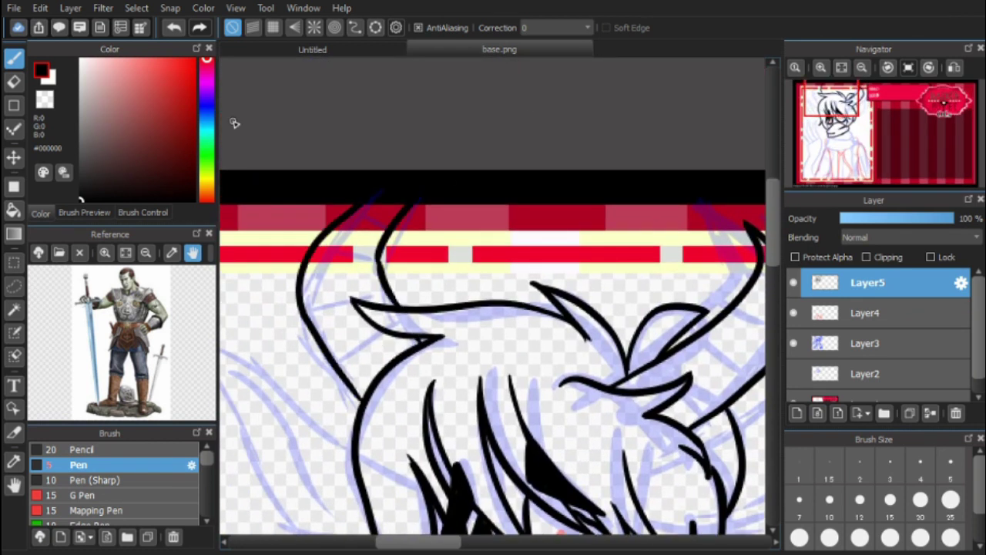
# - Ink the outlines and inner lines of both pointed ears, starting with the right one
pyautogui.click(841, 67)
pyautogui.click(821, 67)
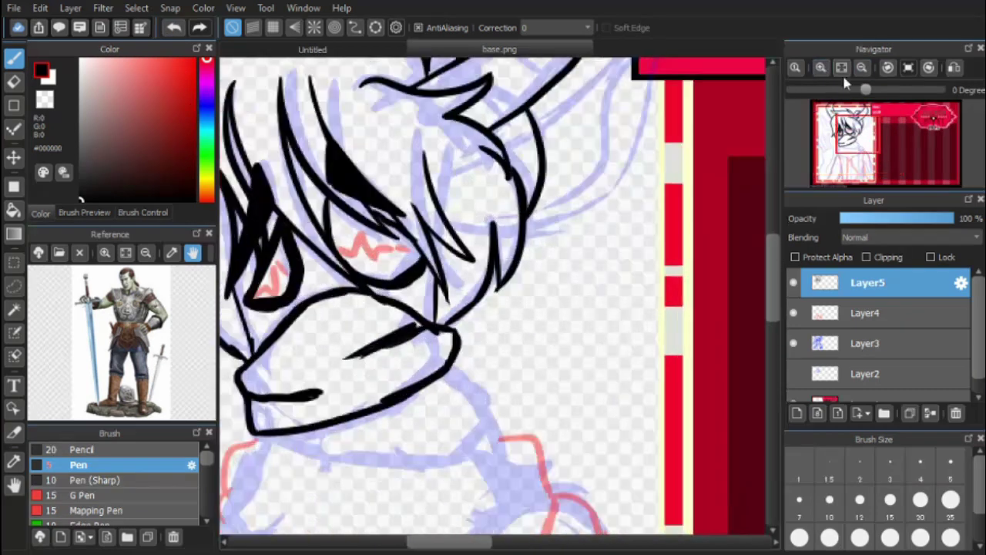
pyautogui.moveTo(851, 143); pyautogui.dragTo(874, 127)
pyautogui.press('e')
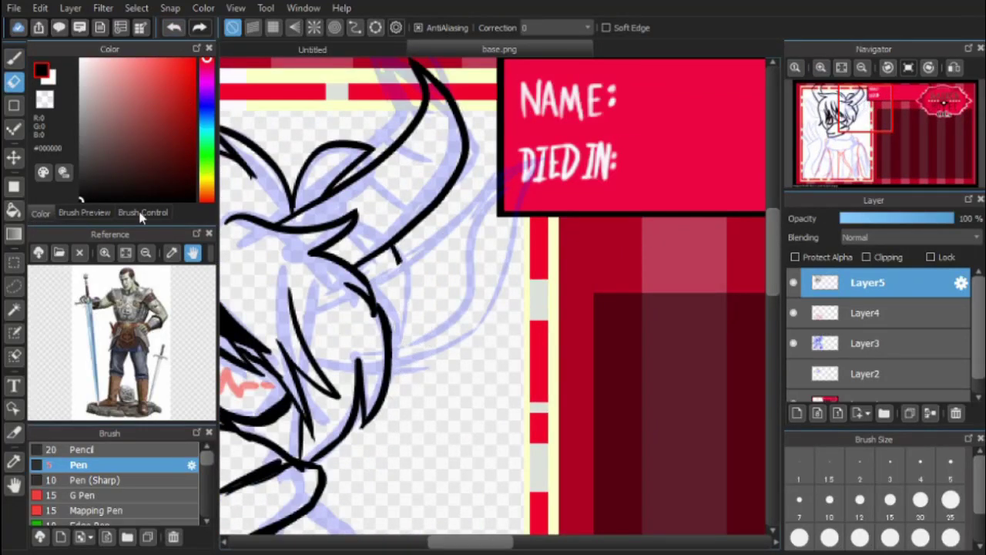
pyautogui.press('b')
pyautogui.moveTo(574, 164); pyautogui.dragTo(385, 362)
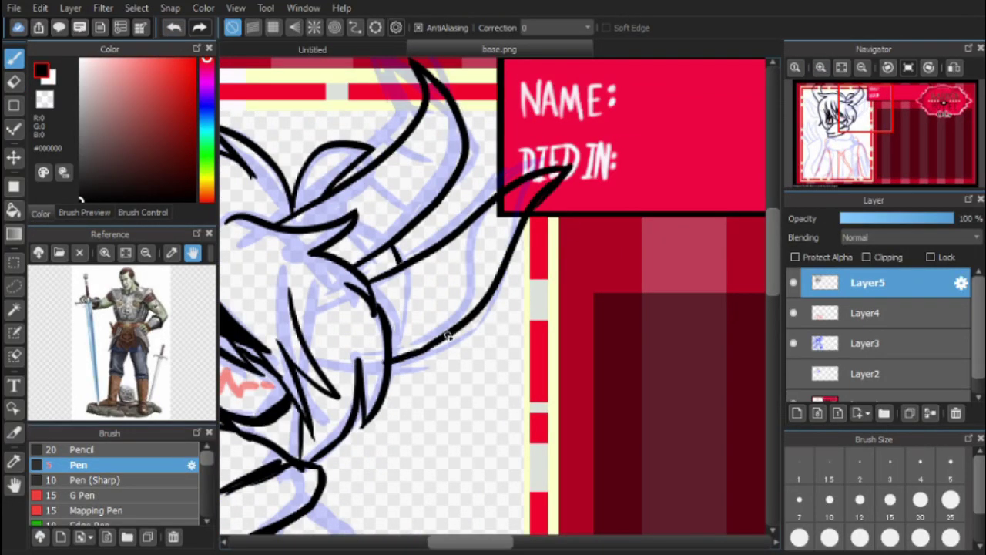
pyautogui.press('e')
pyautogui.press('b')
pyautogui.moveTo(523, 185)
pyautogui.mouseDown()
pyautogui.moveTo(448, 310)
pyautogui.moveTo(396, 333)
pyautogui.mouseUp()
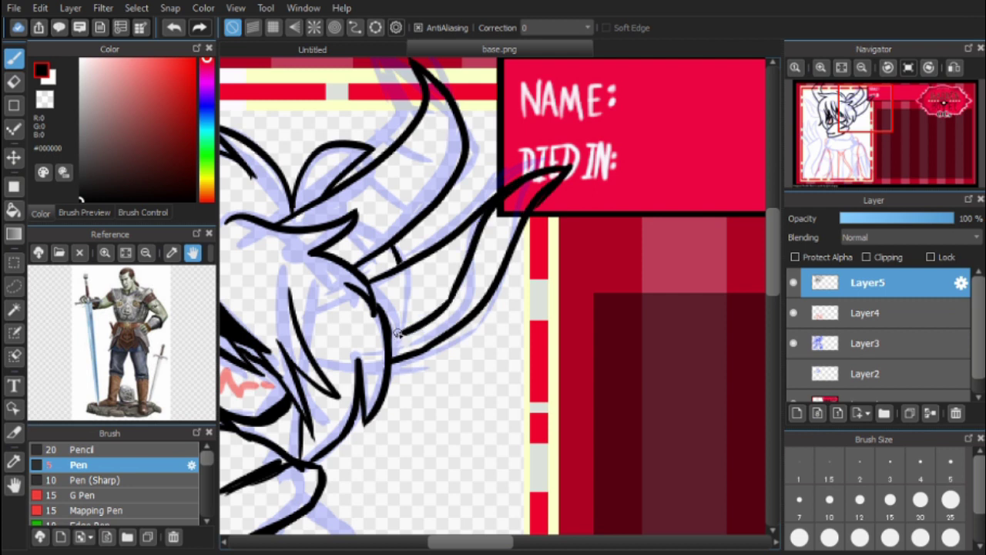
pyautogui.moveTo(865, 108); pyautogui.dragTo(821, 107)
pyautogui.moveTo(286, 210)
pyautogui.mouseDown()
pyautogui.moveTo(368, 374)
pyautogui.moveTo(474, 419)
pyautogui.mouseUp()
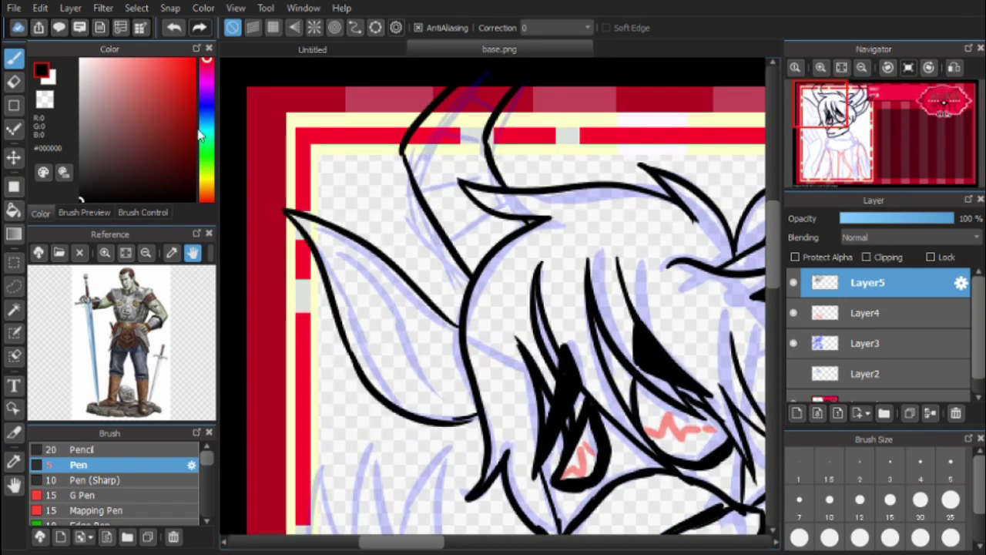
# - Ink the lower wraps of the scarf around the neck, with their folds and creases
pyautogui.click(847, 141)
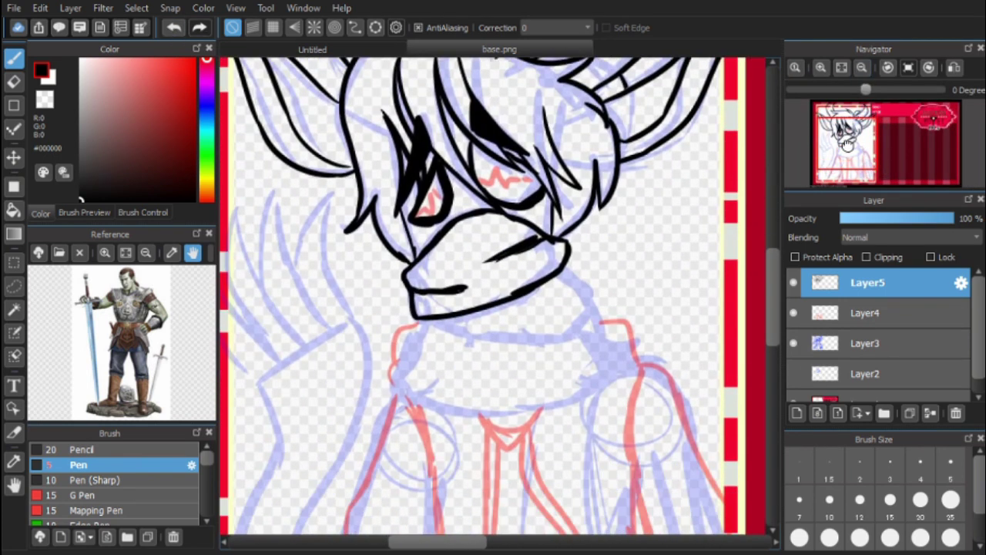
pyautogui.moveTo(423, 310); pyautogui.dragTo(393, 381)
pyautogui.moveTo(423, 315)
pyautogui.mouseDown()
pyautogui.moveTo(550, 324)
pyautogui.moveTo(590, 315)
pyautogui.moveTo(622, 373)
pyautogui.mouseUp()
pyautogui.moveTo(402, 385)
pyautogui.mouseDown()
pyautogui.moveTo(428, 395)
pyautogui.moveTo(609, 384)
pyautogui.mouseUp()
pyautogui.moveTo(561, 254); pyautogui.dragTo(602, 315)
pyautogui.moveTo(583, 279); pyautogui.dragTo(516, 322)
pyautogui.moveTo(415, 341); pyautogui.dragTo(438, 365)
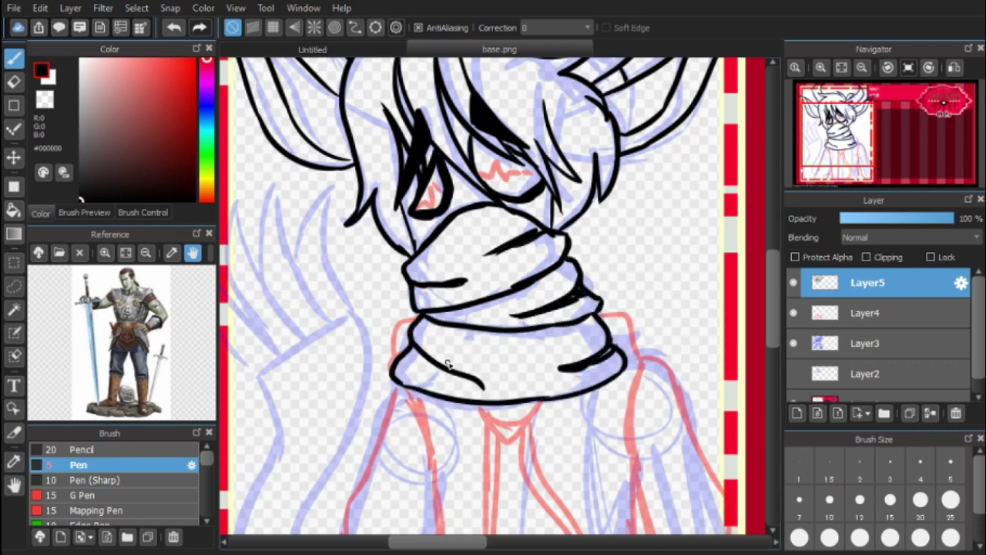
# - Ink the right torso line running from beneath the scarf to the bottom edge of the frame
pyautogui.scroll(-2, 843, 154)
pyautogui.scroll(3, 562, 235)
pyautogui.scroll(-4, 563, 235)
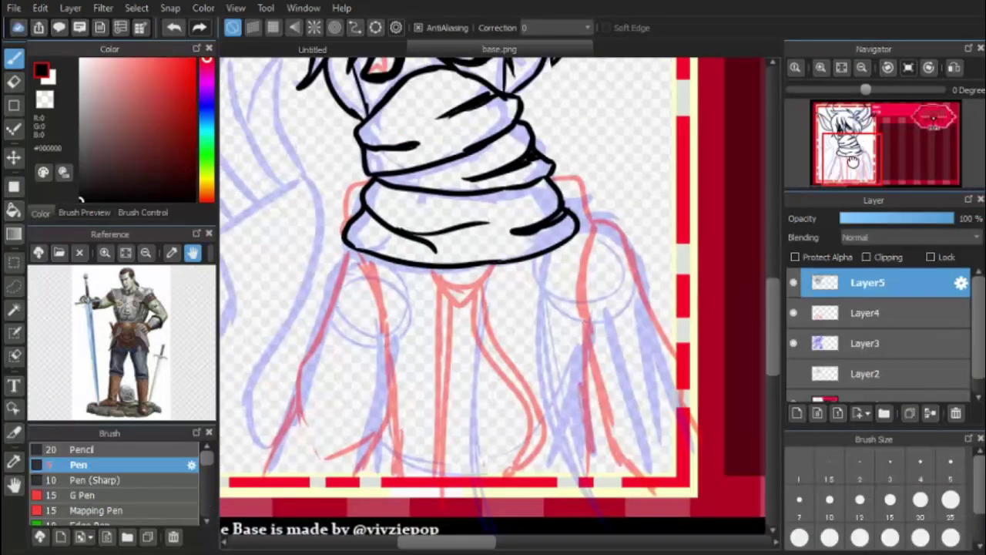
pyautogui.hotkey('ctrl', 'z')
pyautogui.moveTo(563, 236); pyautogui.dragTo(605, 493)
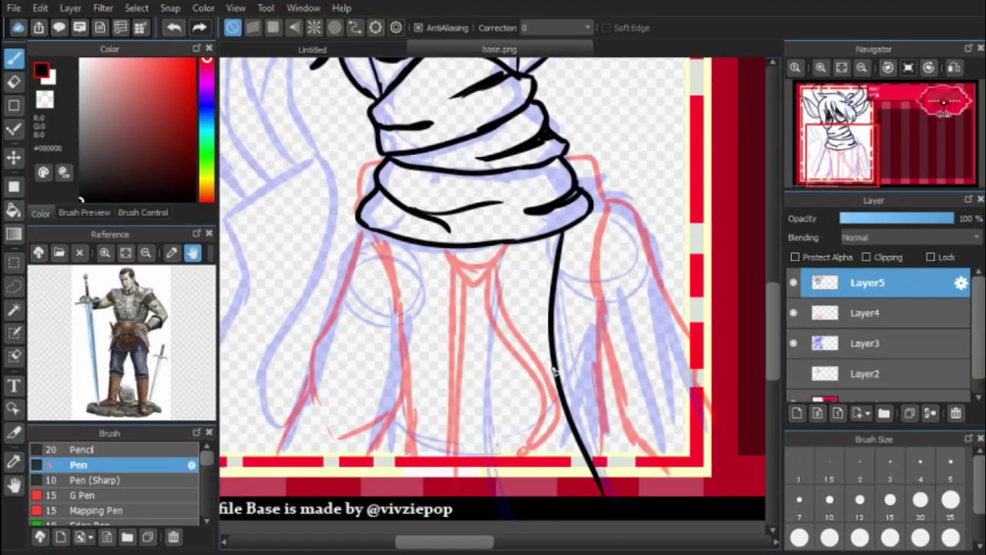
# - Ink the curved hanging drawstring on the right side of the chest, including its tip
pyautogui.scroll(1, 488, 256)
pyautogui.moveTo(488, 256)
pyautogui.mouseDown()
pyautogui.moveTo(540, 497)
pyautogui.moveTo(567, 467)
pyautogui.moveTo(535, 499)
pyautogui.mouseUp()
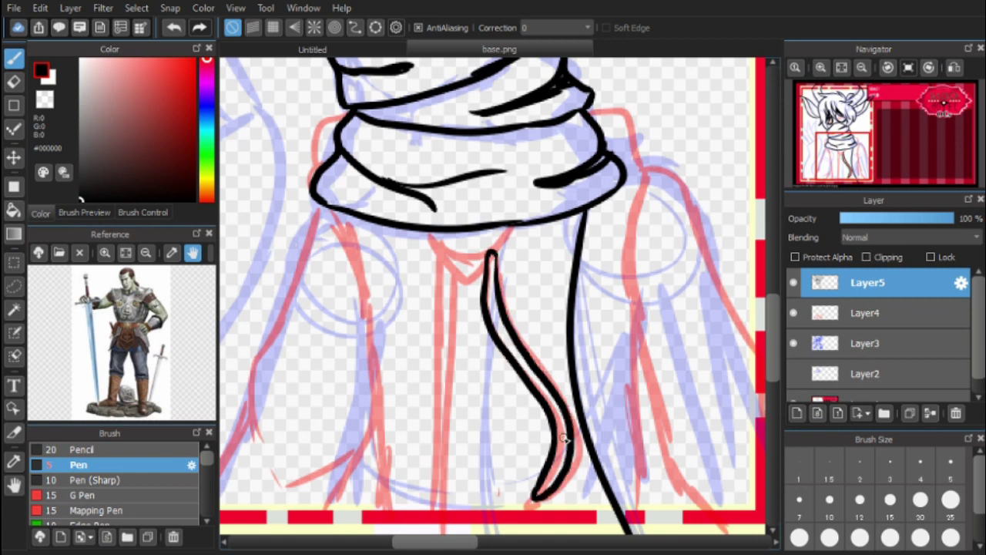
pyautogui.moveTo(532, 493); pyautogui.dragTo(521, 510)
# - Ink the straight left drawstring, the V-shaped neckline under the scarf and the vertical line down the chest
pyautogui.moveTo(444, 248); pyautogui.dragTo(454, 510)
pyautogui.moveTo(444, 248); pyautogui.dragTo(436, 525)
pyautogui.moveTo(514, 225); pyautogui.dragTo(502, 308)
pyautogui.moveTo(446, 269); pyautogui.dragTo(484, 266)
pyautogui.moveTo(512, 232); pyautogui.dragTo(502, 246)
pyautogui.moveTo(439, 231); pyautogui.dragTo(436, 270)
pyautogui.moveTo(499, 343); pyautogui.dragTo(487, 536)
# - Ink the clothing edges on both shoulders beside the scarf and the inner line and crease of the left sleeve
pyautogui.scroll(-2, 493, 385)
pyautogui.moveTo(389, 160)
pyautogui.mouseDown()
pyautogui.moveTo(473, 173)
pyautogui.moveTo(439, 225)
pyautogui.moveTo(444, 241)
pyautogui.mouseUp()
pyautogui.moveTo(656, 163); pyautogui.dragTo(700, 218)
pyautogui.moveTo(452, 242)
pyautogui.mouseDown()
pyautogui.moveTo(406, 423)
pyautogui.moveTo(495, 441)
pyautogui.moveTo(451, 485)
pyautogui.mouseUp()
pyautogui.moveTo(405, 392); pyautogui.dragTo(351, 504)
# - Ink the right sleeve from shoulder to frame edge with its inner lines, and finish the left sleeve's lower edge
pyautogui.hscroll(3, 639, 233)
pyautogui.moveTo(480, 180)
pyautogui.mouseDown()
pyautogui.moveTo(574, 336)
pyautogui.moveTo(499, 408)
pyautogui.moveTo(562, 467)
pyautogui.mouseUp()
pyautogui.moveTo(470, 272); pyautogui.dragTo(474, 476)
pyautogui.moveTo(271, 370); pyautogui.dragTo(265, 475)
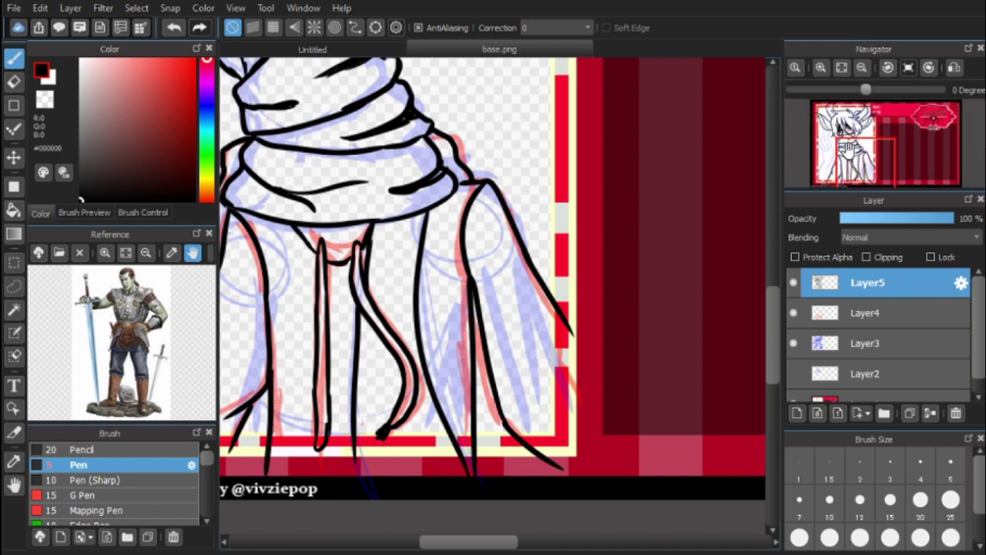
# - Ink the raised left forearm, with both sides and the slanted line across the base of the fingers
pyautogui.hscroll(-5, 323, 501)
pyautogui.scroll(2, 324, 501)
pyautogui.moveTo(425, 262); pyautogui.dragTo(351, 510)
pyautogui.moveTo(399, 231)
pyautogui.mouseDown()
pyautogui.moveTo(413, 261)
pyautogui.moveTo(318, 339)
pyautogui.mouseUp()
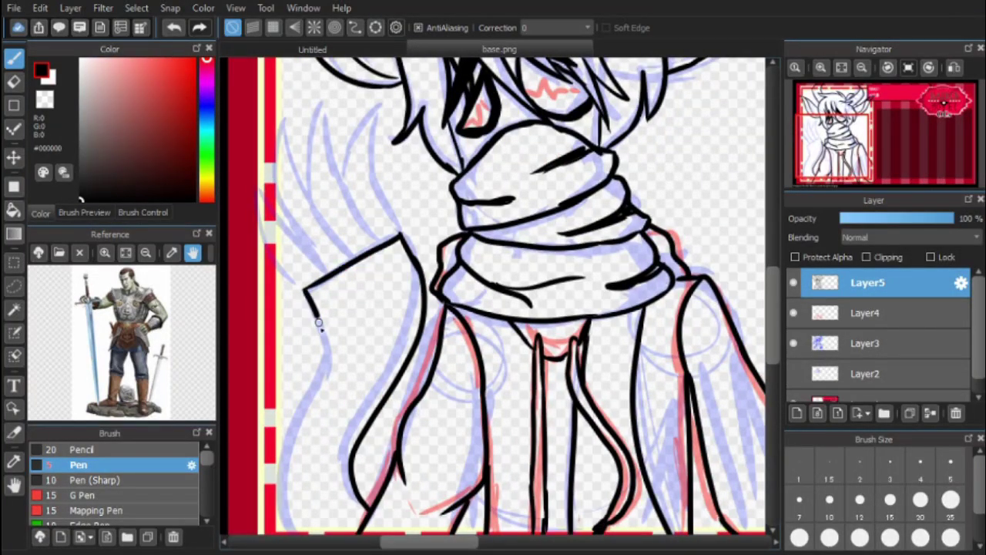
pyautogui.scroll(-3, 477, 181)
pyautogui.hscroll(-2, 476, 181)
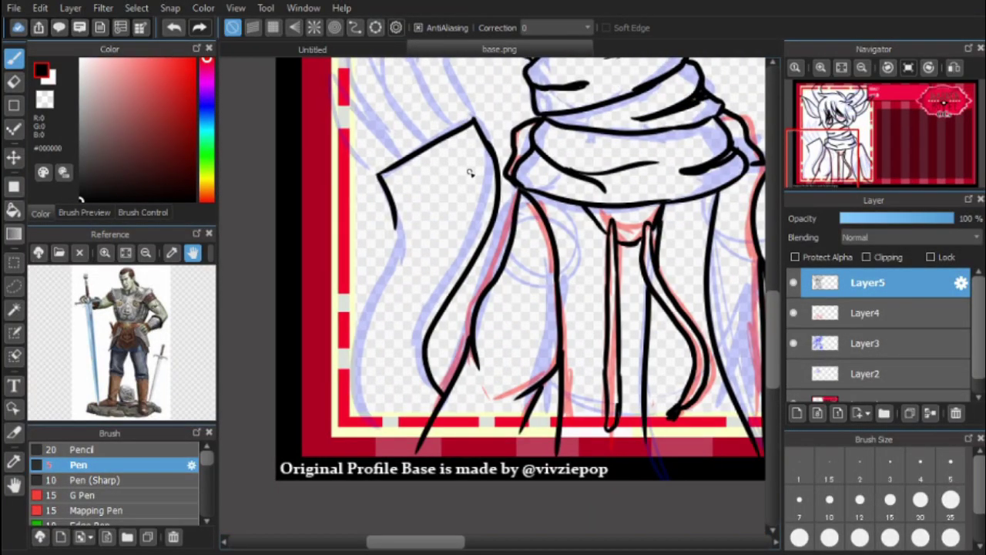
pyautogui.moveTo(395, 226)
pyautogui.mouseDown()
pyautogui.moveTo(343, 416)
pyautogui.moveTo(350, 439)
pyautogui.mouseUp()
# - Ink the pointed fingers of the raised left hand and clean up the outermost one
pyautogui.scroll(3, 443, 210)
pyautogui.moveTo(460, 145)
pyautogui.mouseDown()
pyautogui.moveTo(423, 249)
pyautogui.moveTo(469, 345)
pyautogui.mouseUp()
pyautogui.moveTo(419, 244)
pyautogui.mouseDown()
pyautogui.moveTo(385, 159)
pyautogui.moveTo(420, 347)
pyautogui.moveTo(334, 176)
pyautogui.moveTo(389, 368)
pyautogui.mouseUp()
pyautogui.moveTo(336, 291); pyautogui.dragTo(392, 374)
pyautogui.moveTo(308, 259); pyautogui.dragTo(399, 378)
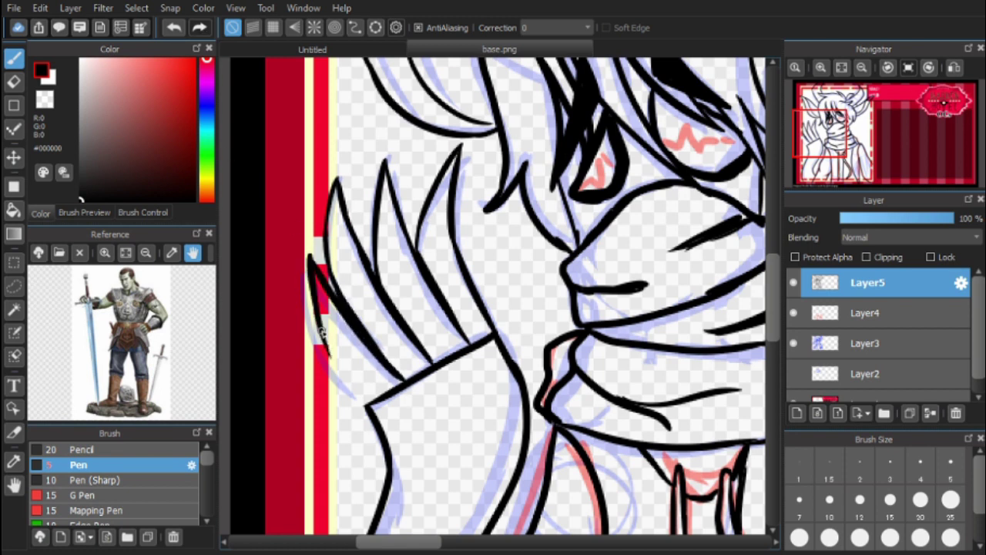
pyautogui.moveTo(322, 329); pyautogui.dragTo(364, 400)
pyautogui.press('e')
pyautogui.press('b')
# - Trace the red zigzag marks inside both eyes in black
pyautogui.scroll(-3, 789, 110)
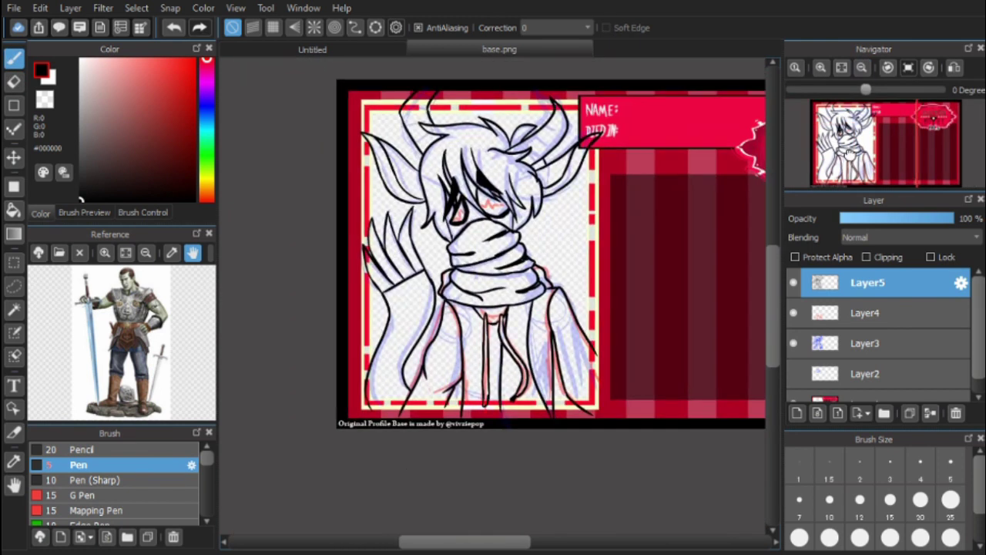
pyautogui.scroll(3, 789, 110)
pyautogui.moveTo(832, 131)
pyautogui.mouseDown()
pyautogui.moveTo(847, 154)
pyautogui.moveTo(844, 123)
pyautogui.mouseUp()
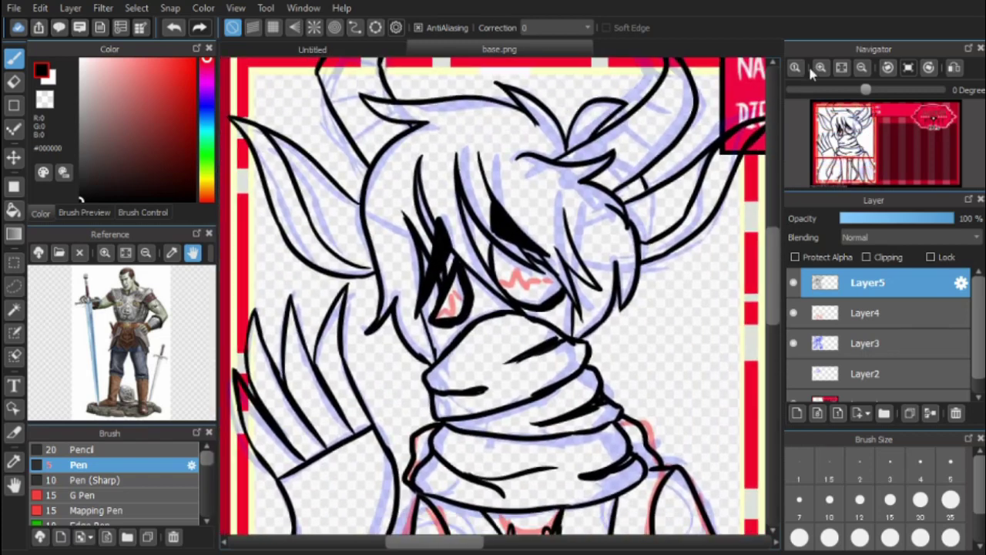
pyautogui.scroll(5, 346, 352)
pyautogui.moveTo(343, 356)
pyautogui.mouseDown()
pyautogui.moveTo(385, 282)
pyautogui.moveTo(408, 300)
pyautogui.mouseUp()
pyautogui.moveTo(509, 258)
pyautogui.mouseDown()
pyautogui.moveTo(560, 225)
pyautogui.moveTo(654, 273)
pyautogui.mouseUp()
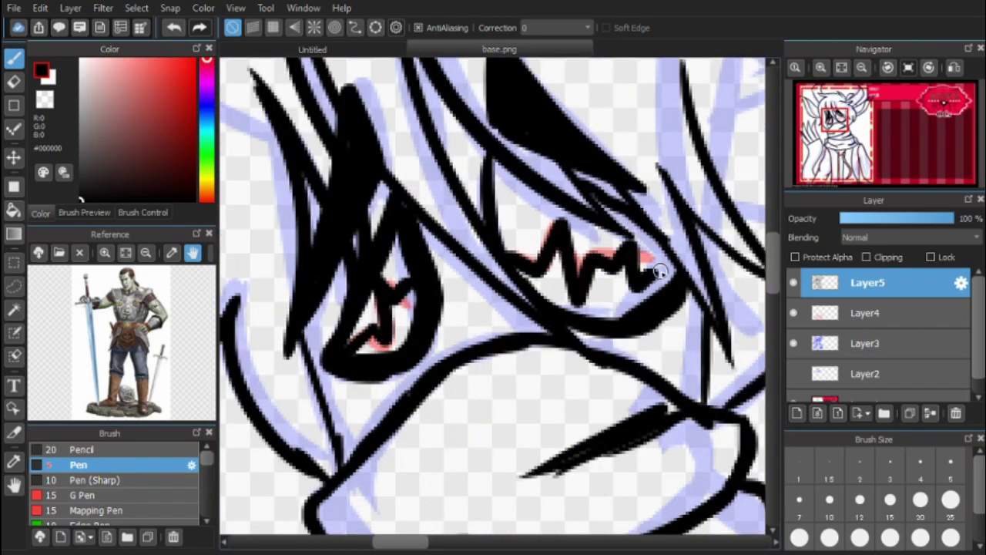
# - Ink the curved bands across both horns in black, following the rough sketch
pyautogui.scroll(-2, 835, 115)
pyautogui.moveTo(847, 135); pyautogui.dragTo(836, 114)
pyautogui.scroll(-2, 835, 114)
pyautogui.moveTo(454, 208); pyautogui.dragTo(363, 293)
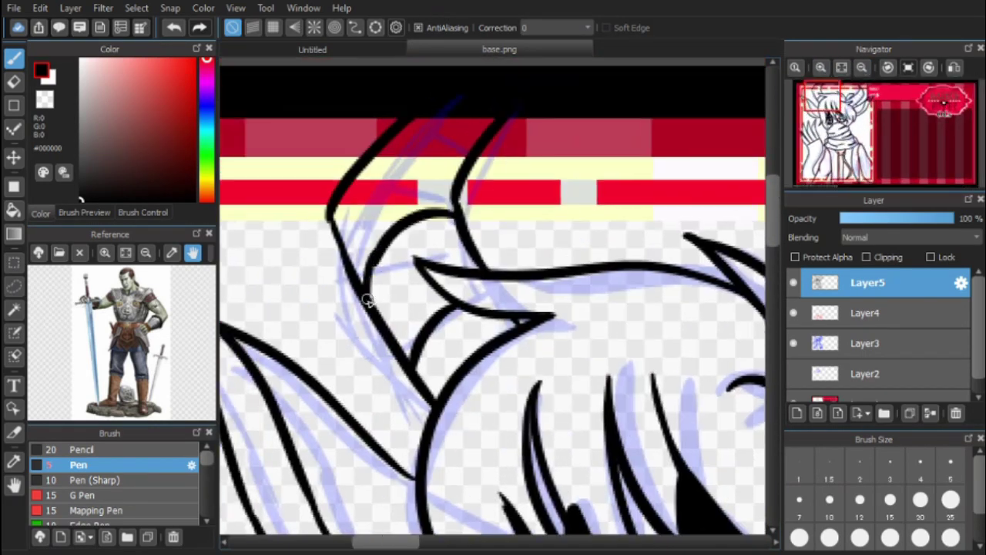
pyautogui.moveTo(454, 158)
pyautogui.mouseDown()
pyautogui.moveTo(335, 214)
pyautogui.moveTo(474, 119)
pyautogui.mouseUp()
pyautogui.scroll(2, 484, 395)
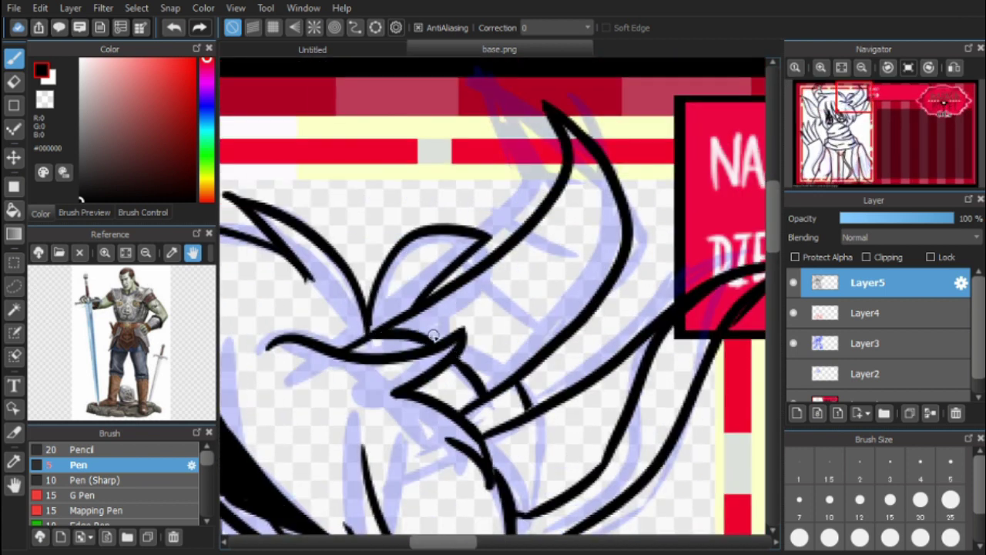
pyautogui.scroll(-2, 850, 174)
# - Hide the sketch layers, move the line-art layer beneath the profile base layer and hide it
pyautogui.click(793, 342)
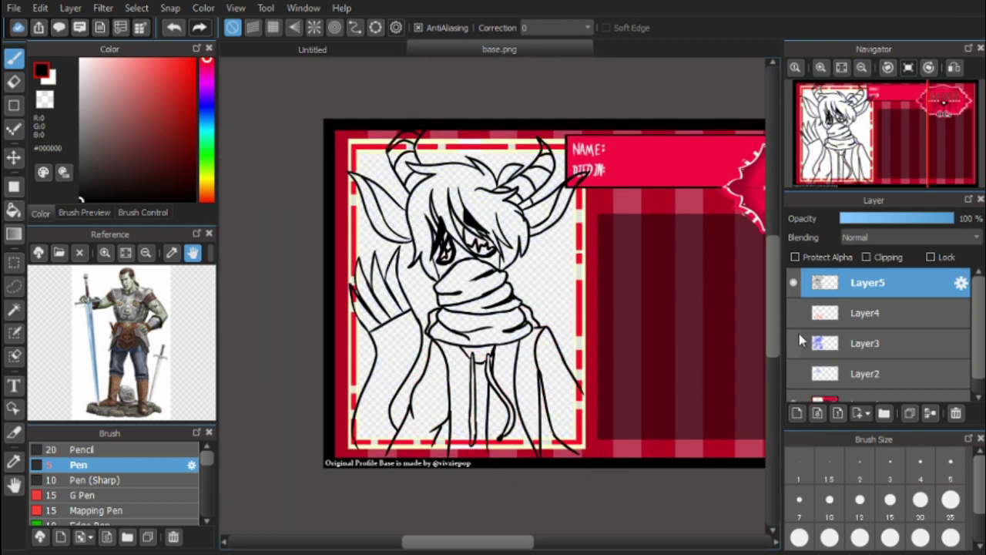
pyautogui.click(794, 313)
pyautogui.moveTo(816, 283); pyautogui.dragTo(840, 391)
pyautogui.click(793, 356)
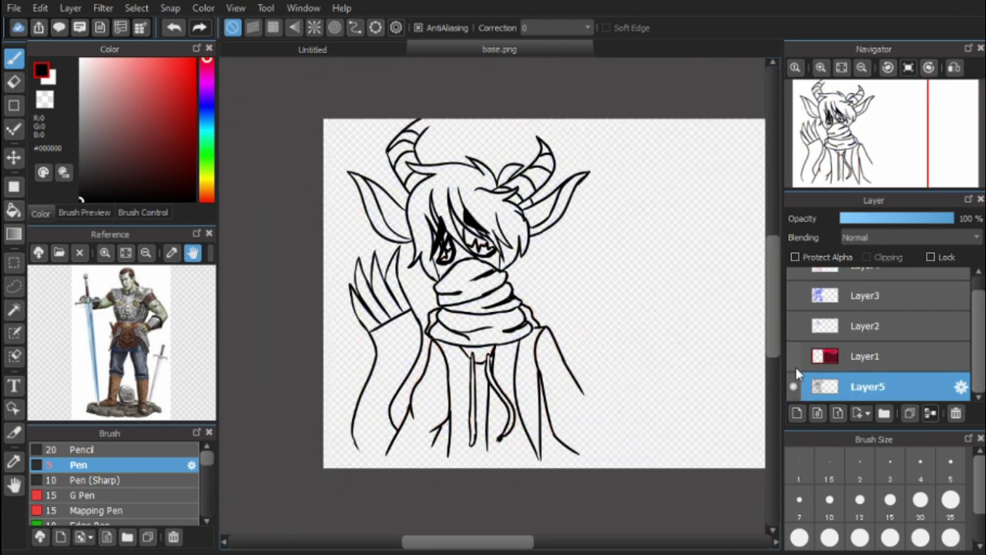
pyautogui.click(793, 356)
pyautogui.click(793, 387)
# - Fill the portrait frame's interior with dark red (#560000) on a new layer beneath the profile base
pyautogui.click(193, 154)
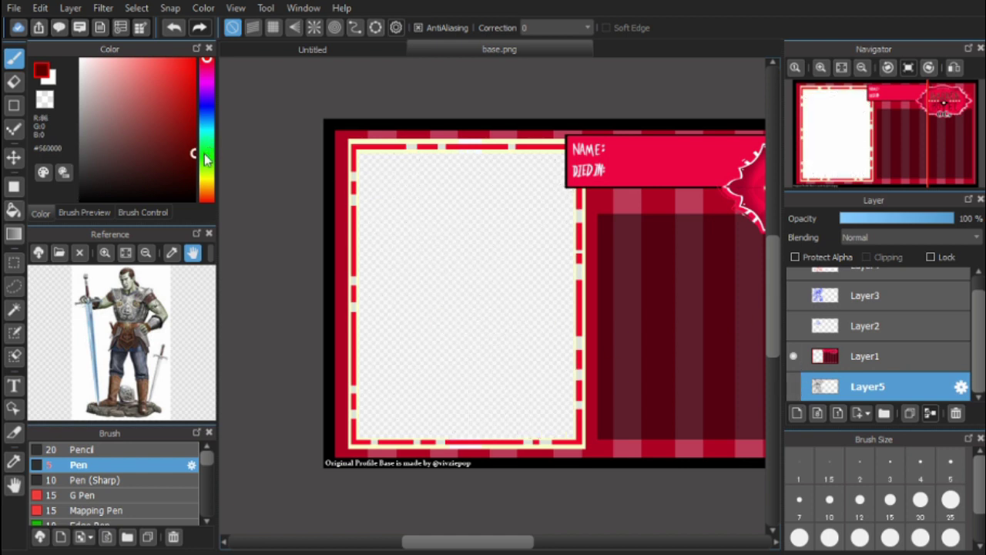
pyautogui.press('g')
pyautogui.hotkey('ctrl', 'shift', 'n')
pyautogui.click(381, 208)
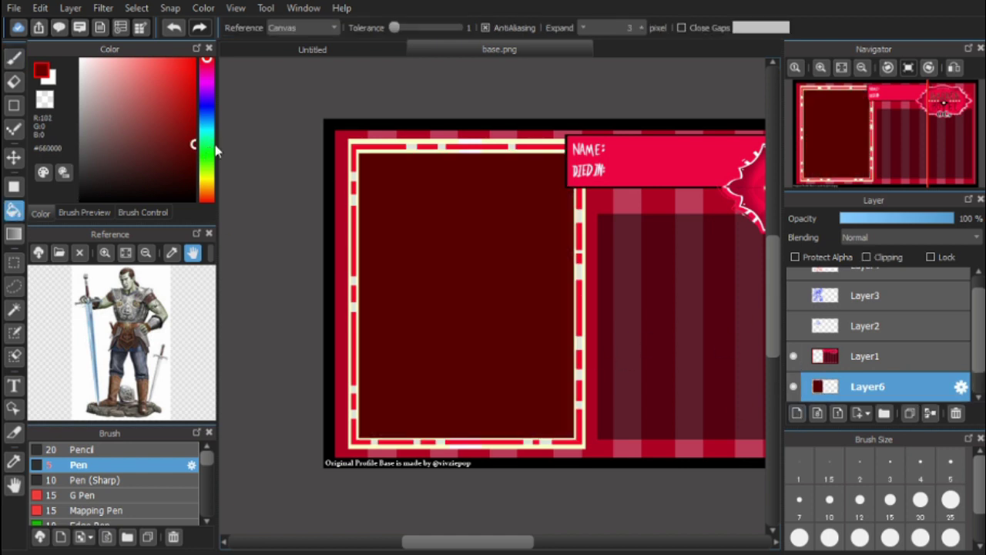
# - Sketch the outline of a slanted pillar along the frame's right side in dark grey (#262626) on a new layer
pyautogui.press('b')
pyautogui.click(194, 183)
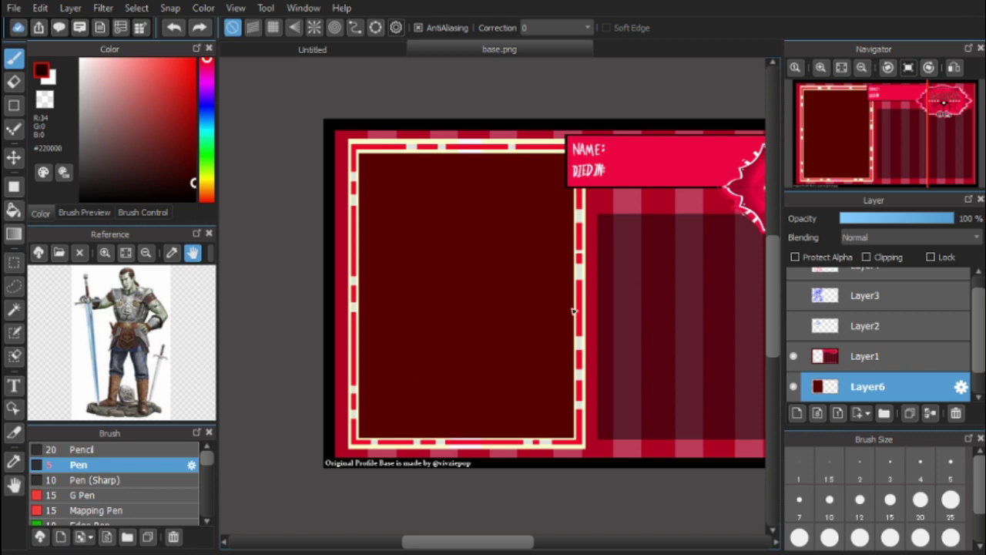
pyautogui.click(79, 180)
pyautogui.hotkey('ctrl', 'shift', 'n')
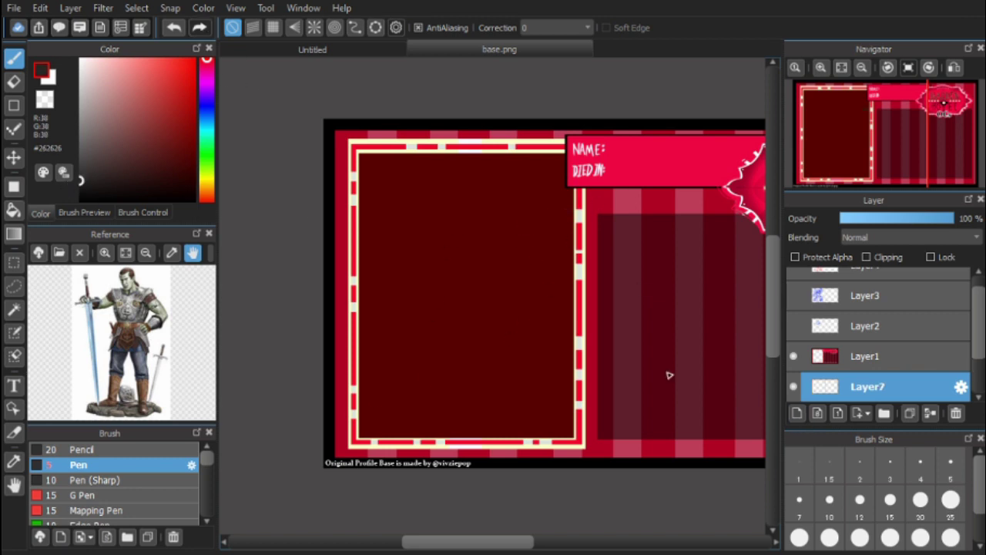
pyautogui.moveTo(512, 233); pyautogui.dragTo(506, 429)
pyautogui.click(174, 29)
pyautogui.moveTo(574, 202)
pyautogui.mouseDown()
pyautogui.moveTo(501, 225)
pyautogui.moveTo(513, 331)
pyautogui.mouseUp()
pyautogui.moveTo(499, 308); pyautogui.dragTo(518, 432)
pyautogui.hotkey('ctrl', 'z')
# - Sketch the pillar's round openings and redraw the horizontal floor line lower in the frame
pyautogui.moveTo(574, 231); pyautogui.dragTo(569, 311)
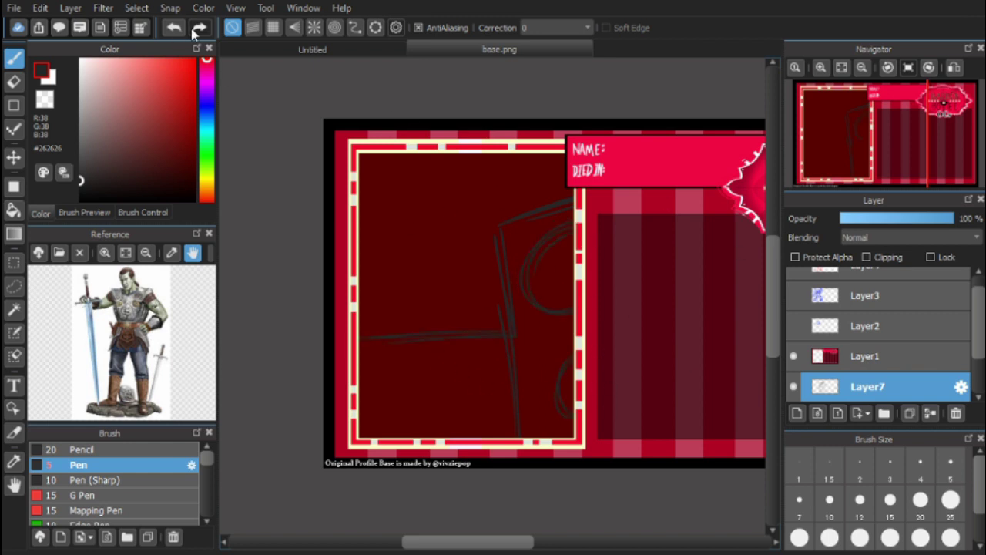
pyautogui.hotkey('ctrl', 'z')
pyautogui.moveTo(363, 387); pyautogui.dragTo(508, 389)
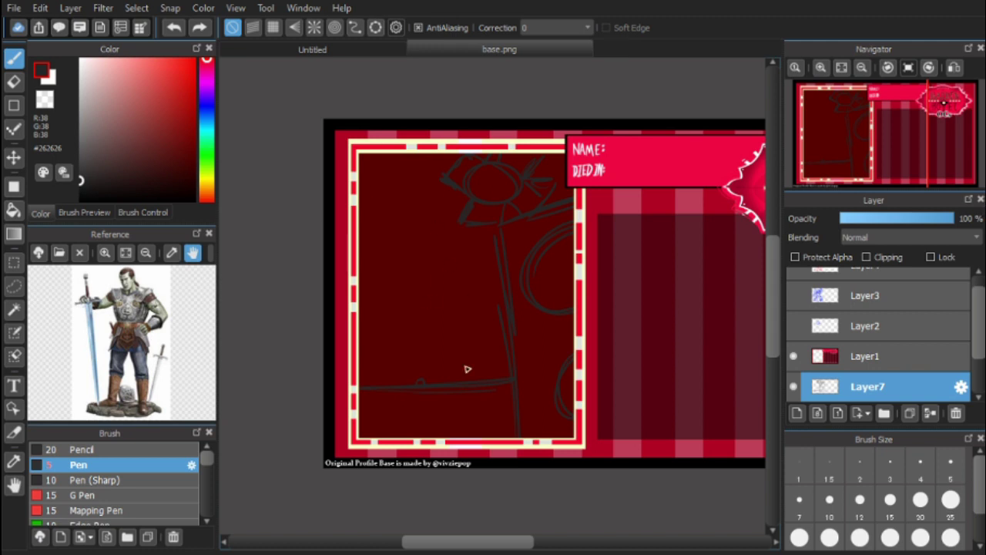
# - Trace the pillar and its upper round opening on a new layer in dark grey with the pen at size 25
pyautogui.click(797, 413)
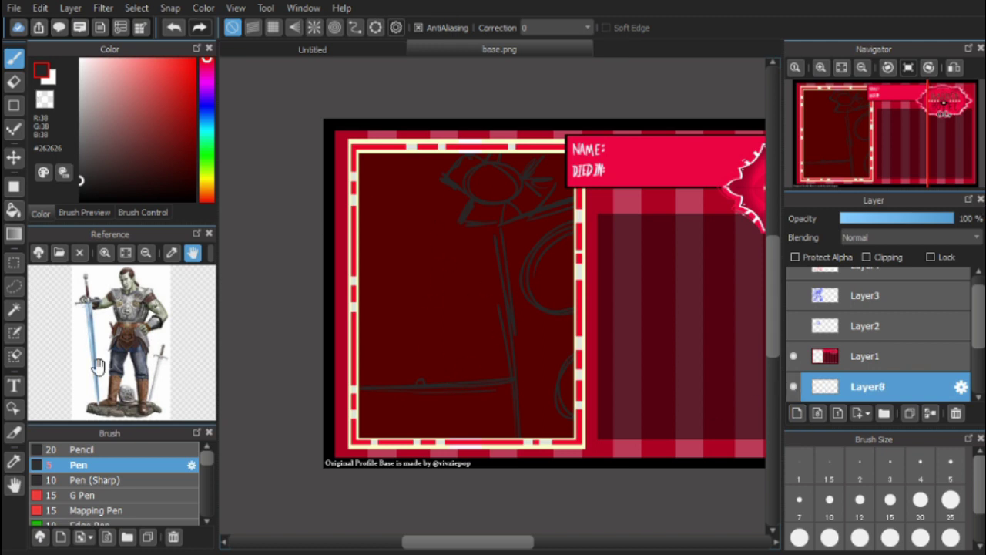
pyautogui.moveTo(499, 233); pyautogui.dragTo(516, 435)
pyautogui.moveTo(501, 231)
pyautogui.mouseDown()
pyautogui.moveTo(574, 204)
pyautogui.moveTo(515, 322)
pyautogui.mouseUp()
pyautogui.scroll(-1, 879, 347)
pyautogui.click(864, 378)
pyautogui.click(867, 348)
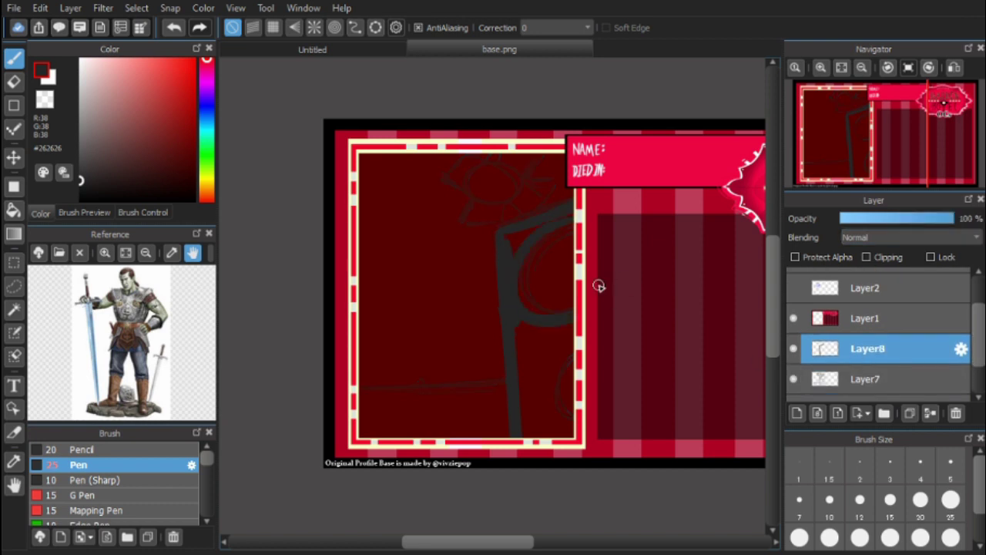
# - Paint the rest of the pillar solid dark grey and erase the edges of its round openings clean
pyautogui.moveTo(572, 213); pyautogui.dragTo(510, 241)
pyautogui.moveTo(574, 348); pyautogui.dragTo(562, 430)
pyautogui.moveTo(570, 385)
pyautogui.mouseDown()
pyautogui.moveTo(557, 408)
pyautogui.moveTo(531, 359)
pyautogui.moveTo(530, 429)
pyautogui.mouseUp()
pyautogui.press('e')
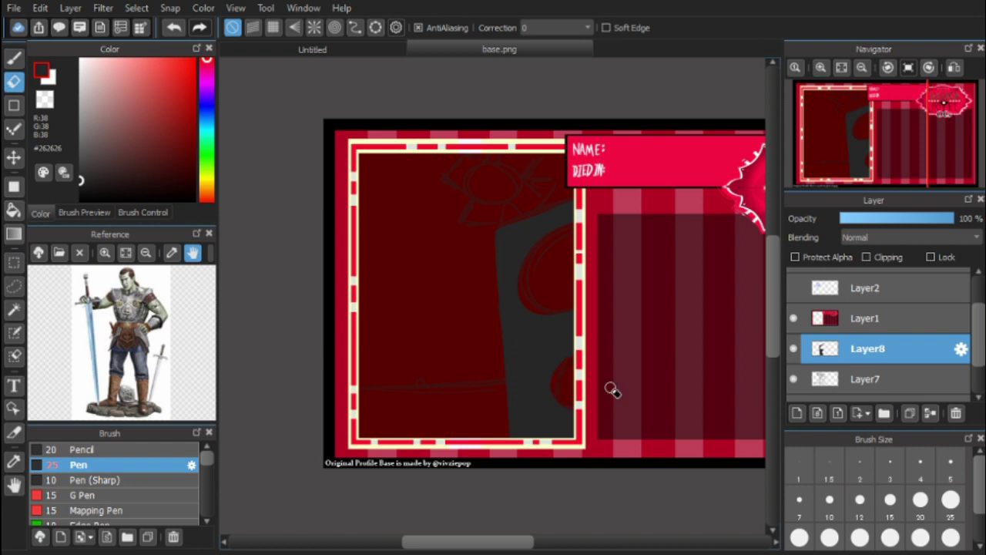
pyautogui.moveTo(570, 389)
pyautogui.mouseDown()
pyautogui.moveTo(555, 396)
pyautogui.moveTo(571, 351)
pyautogui.mouseUp()
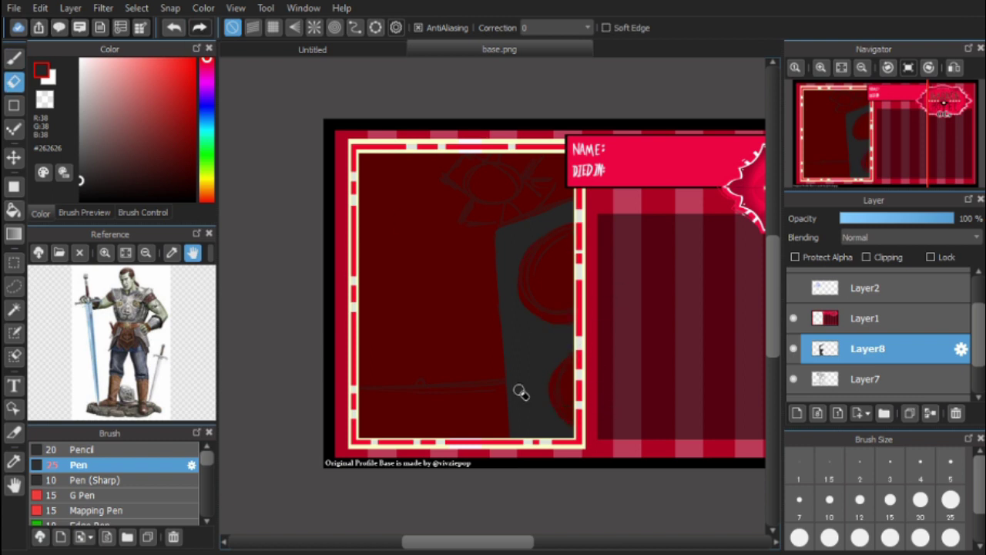
# - Paint the floor area near-black (#0A0A0A) on a new layer beneath the pillar layer
pyautogui.press('b')
pyautogui.click(81, 185)
pyautogui.click(80, 195)
pyautogui.hotkey('ctrl', 'shift', 'n')
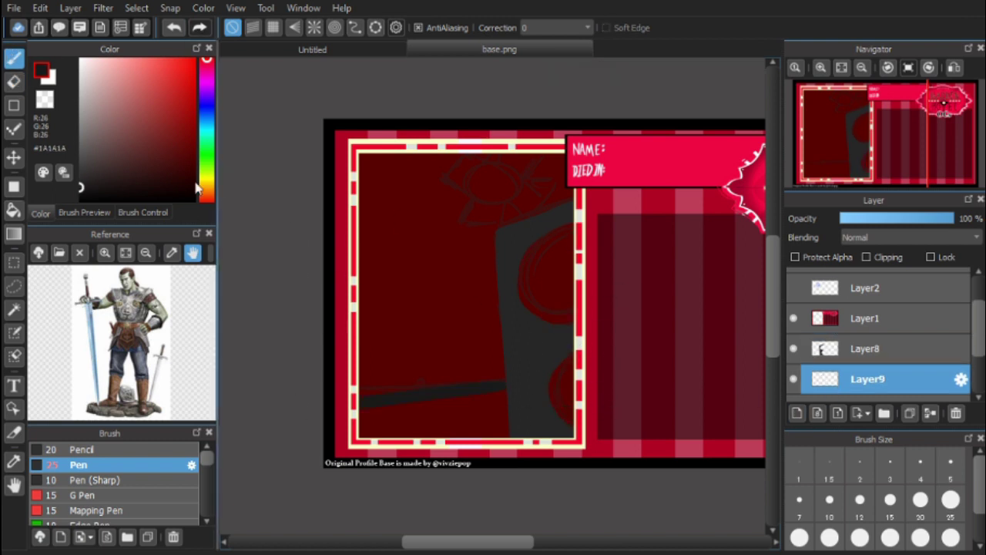
pyautogui.moveTo(505, 385)
pyautogui.mouseDown()
pyautogui.moveTo(361, 391)
pyautogui.moveTo(374, 431)
pyautogui.moveTo(392, 440)
pyautogui.mouseUp()
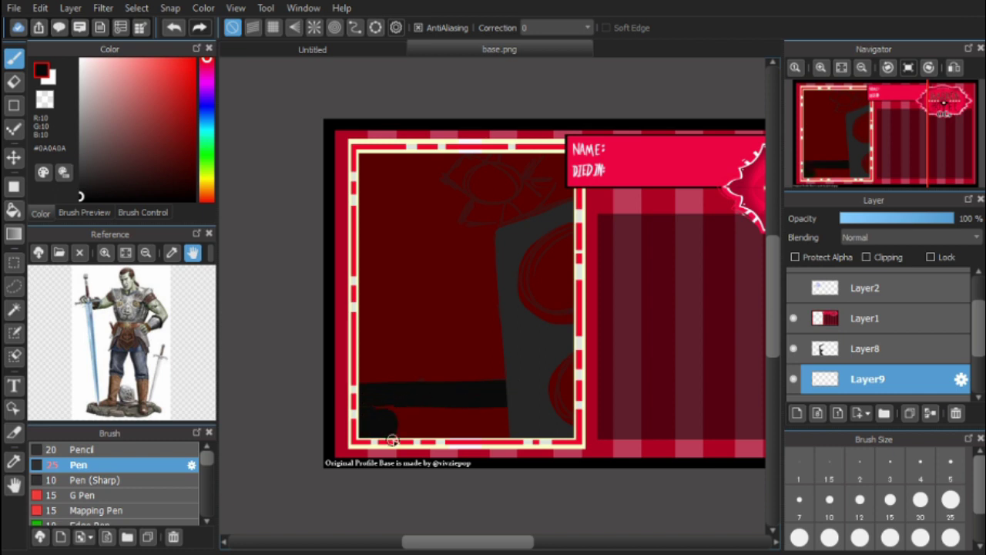
pyautogui.moveTo(377, 426)
pyautogui.mouseDown()
pyautogui.moveTo(391, 396)
pyautogui.moveTo(508, 439)
pyautogui.moveTo(413, 443)
pyautogui.moveTo(476, 423)
pyautogui.mouseUp()
# - Outline the flower's oval centre in near-black on a new layer above the pillar, with the pen at size 10
pyautogui.scroll(3, 693, 188)
pyautogui.hotkey('ctrl', 'shift', 'n')
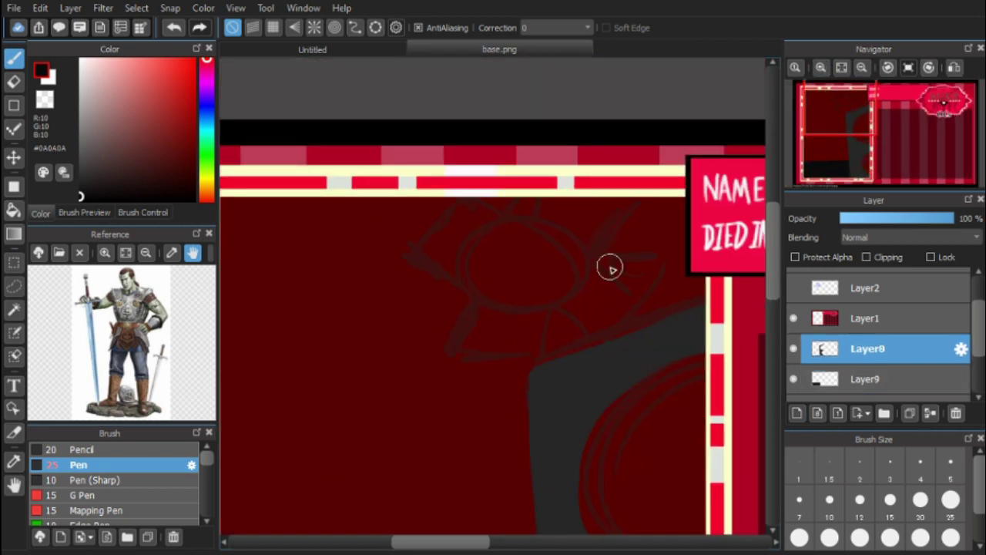
pyautogui.click(920, 470)
pyautogui.moveTo(532, 248); pyautogui.dragTo(589, 219)
pyautogui.hotkey('ctrl', 'z')
pyautogui.click(829, 500)
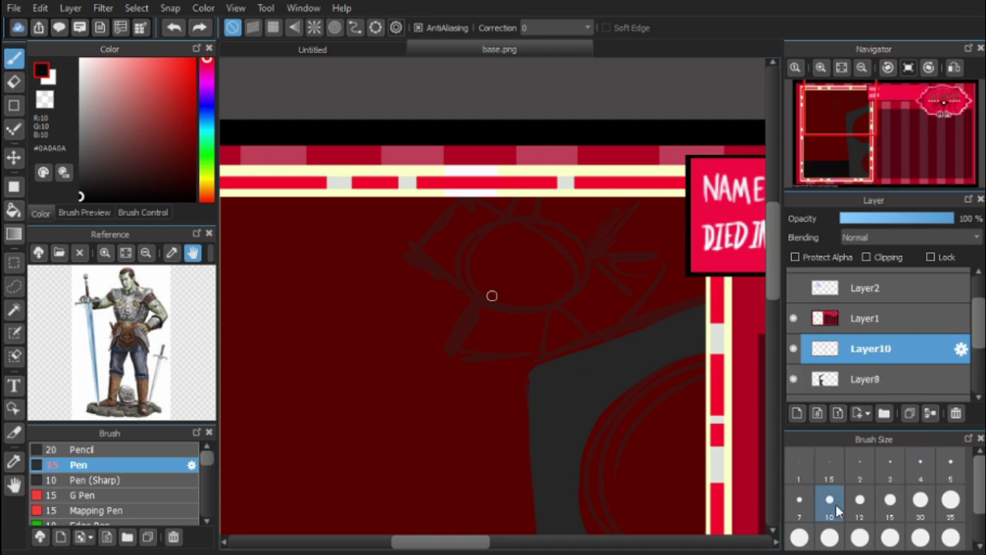
pyautogui.moveTo(472, 295)
pyautogui.mouseDown()
pyautogui.moveTo(467, 355)
pyautogui.moveTo(566, 353)
pyautogui.mouseUp()
pyautogui.hotkey('ctrl', 'z')
pyautogui.hotkey('ctrl', 'z')
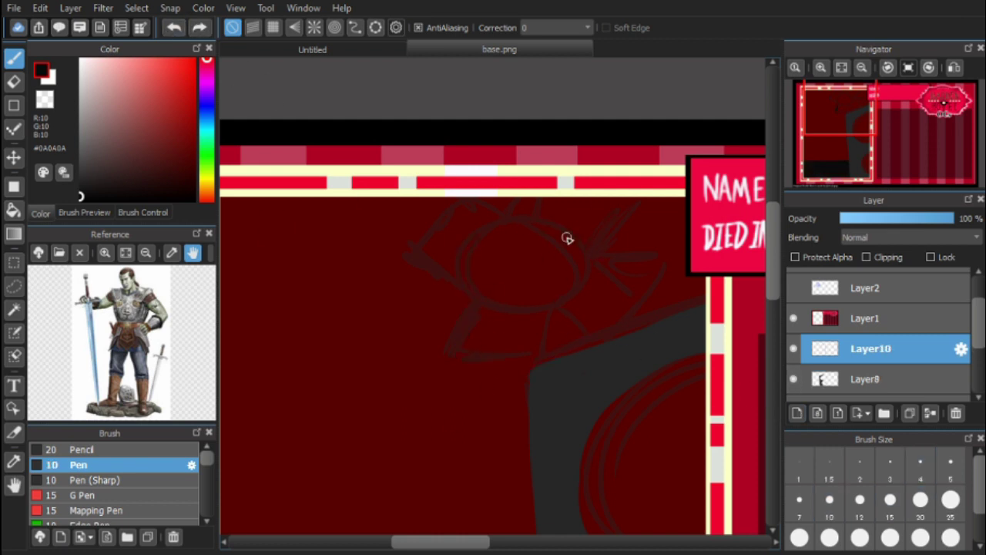
pyautogui.moveTo(540, 224); pyautogui.dragTo(597, 249)
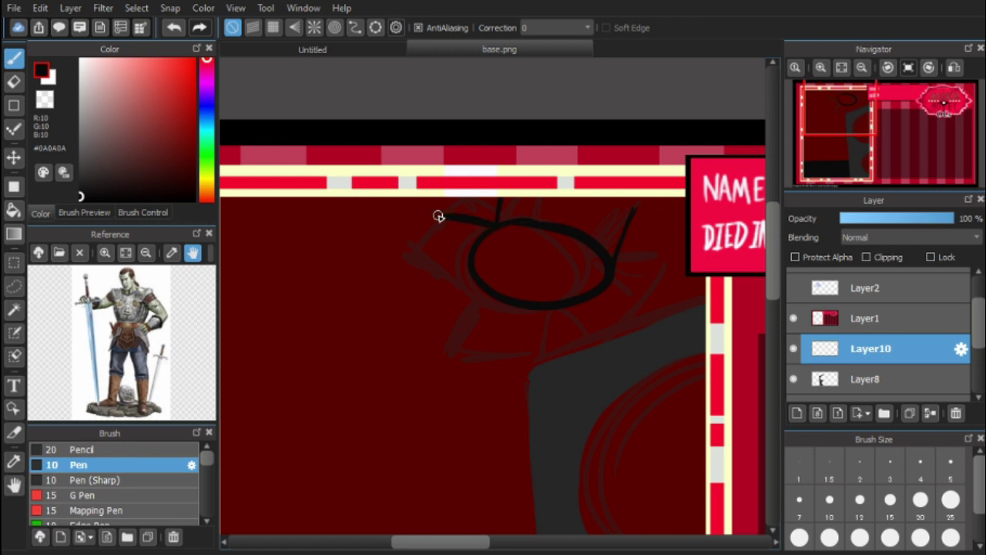
# - Outline the flower's petals around the oval centre and hide the rough background sketch layer
pyautogui.moveTo(438, 217); pyautogui.dragTo(470, 295)
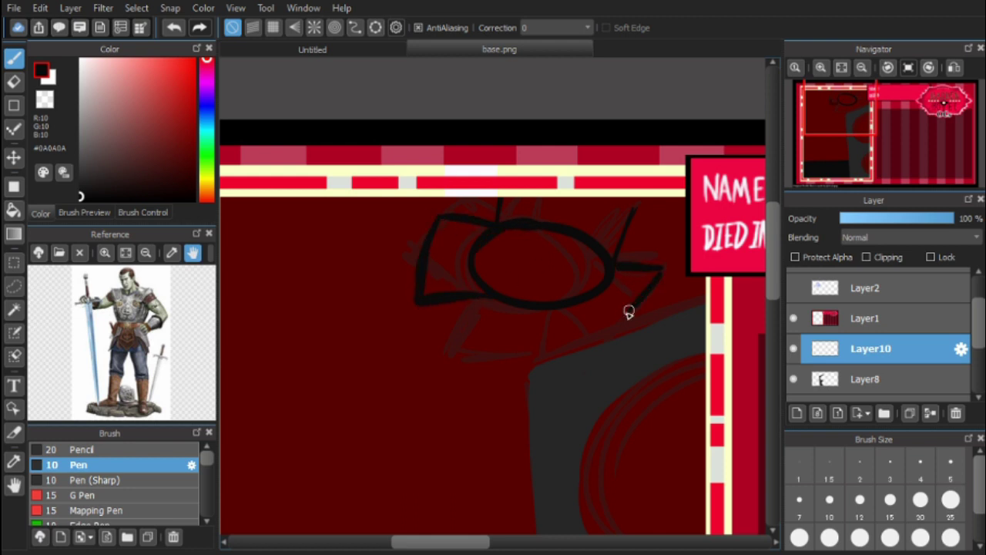
pyautogui.moveTo(628, 312); pyautogui.dragTo(583, 306)
pyautogui.hotkey('ctrl', 'z')
pyautogui.moveTo(485, 296); pyautogui.dragTo(468, 345)
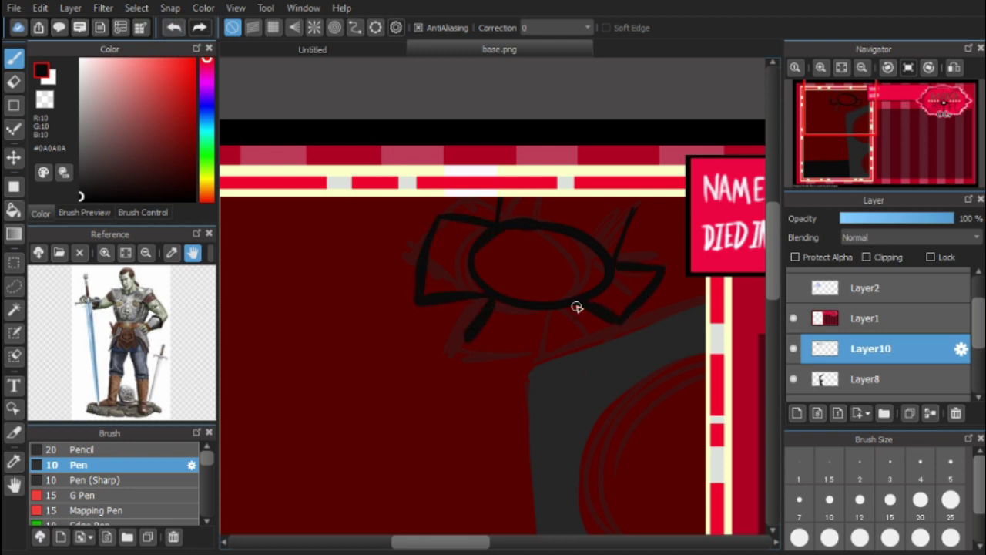
pyautogui.moveTo(577, 306); pyautogui.dragTo(564, 349)
pyautogui.scroll(-1, 798, 385)
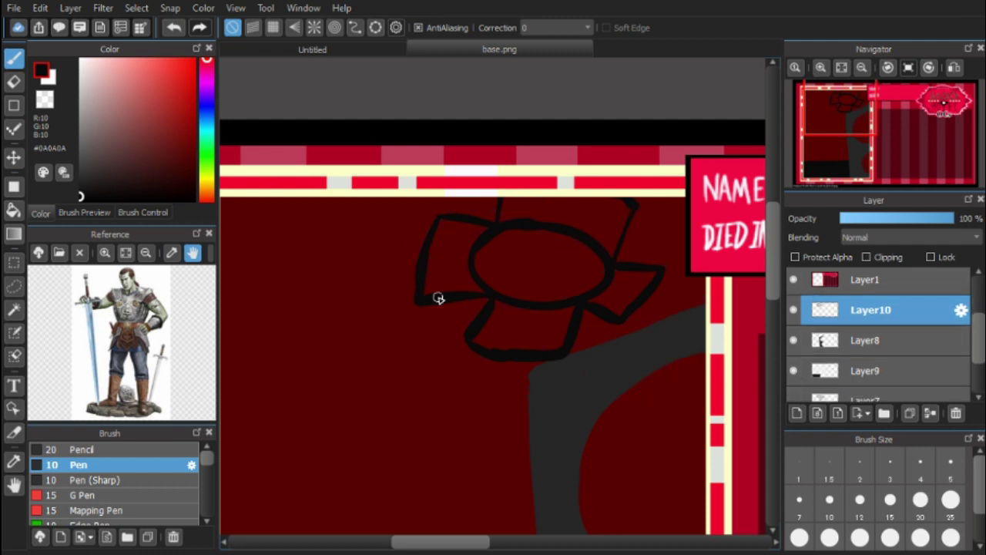
# - Fill the flower's outlined petals with near-black (#0A0A0A)
pyautogui.press('g')
pyautogui.click(443, 278)
pyautogui.click(555, 220)
pyautogui.click(508, 331)
pyautogui.click(624, 297)
pyautogui.click(206, 179)
pyautogui.click(125, 73)
pyautogui.click(539, 262)
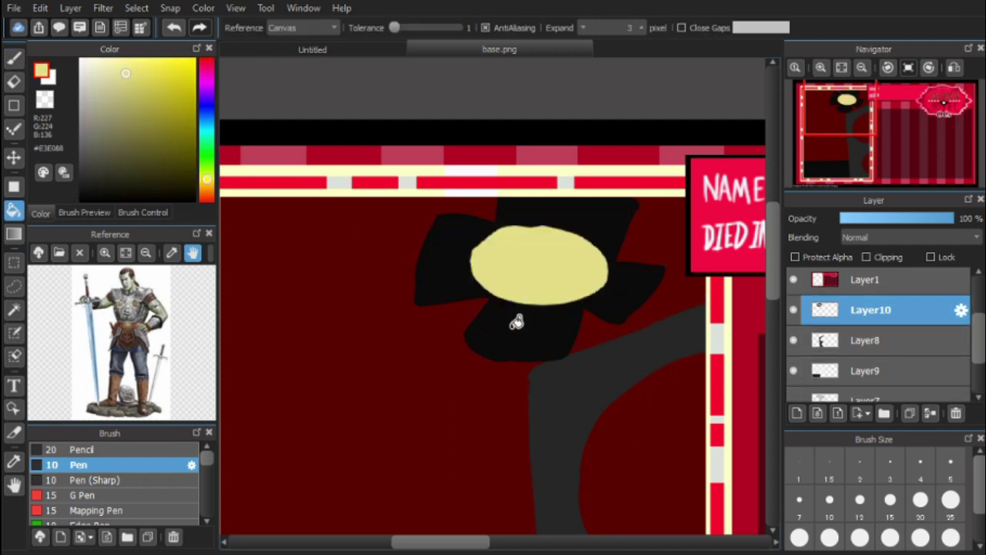
pyautogui.hotkey('ctrl', 'z')
# - Add a new layer beneath the flower layer and paint near-black (#060606) edges along the sides of the upper petal
pyautogui.click(797, 413)
pyautogui.click(843, 312)
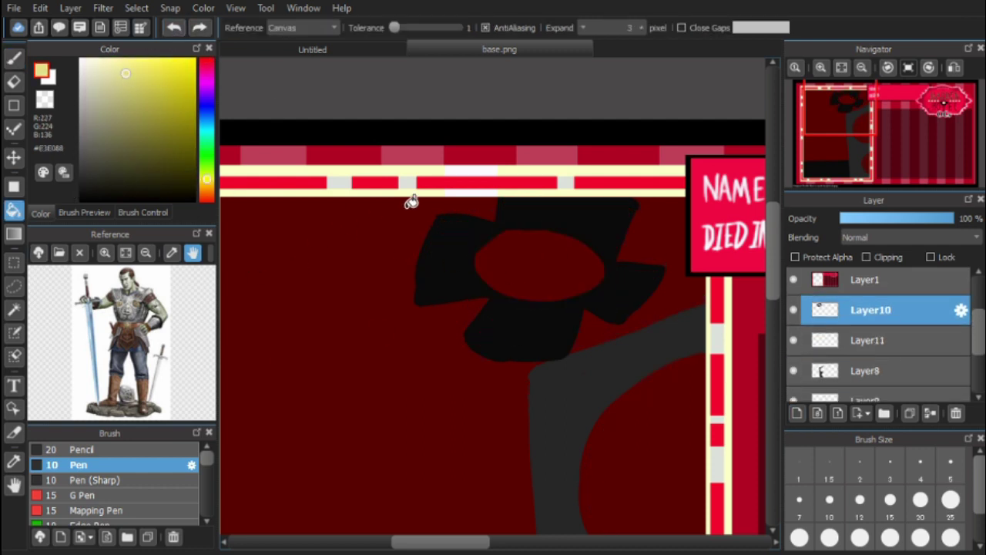
pyautogui.keyDown('alt'); pyautogui.click(416, 216); pyautogui.keyUp('alt')
pyautogui.press('b')
pyautogui.click(855, 339)
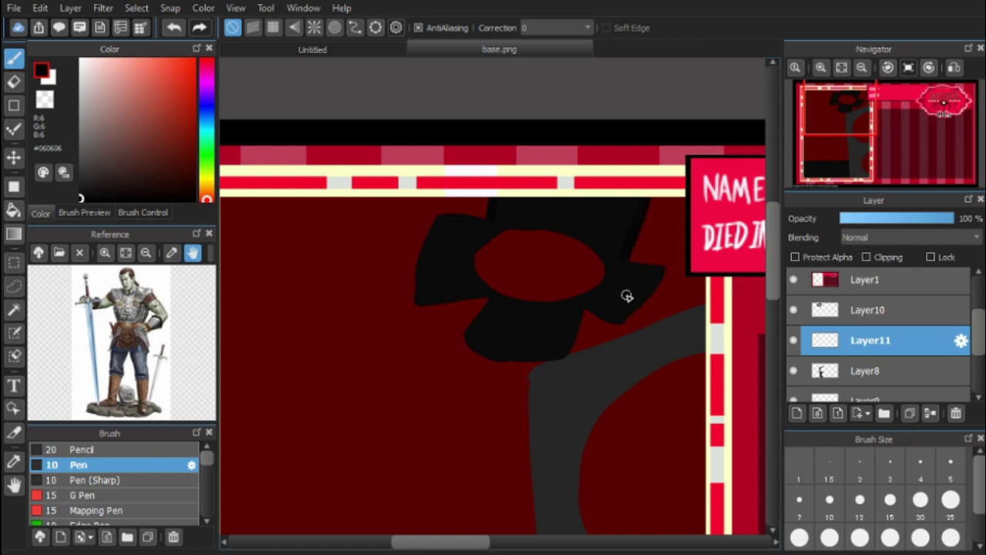
# - Fill the pillar's round openings with a darker grey (#1E1E1E) on a new layer beneath the pillar layer
pyautogui.scroll(-3, 627, 293)
pyautogui.press('g')
pyautogui.hotkey('ctrl', 'z')
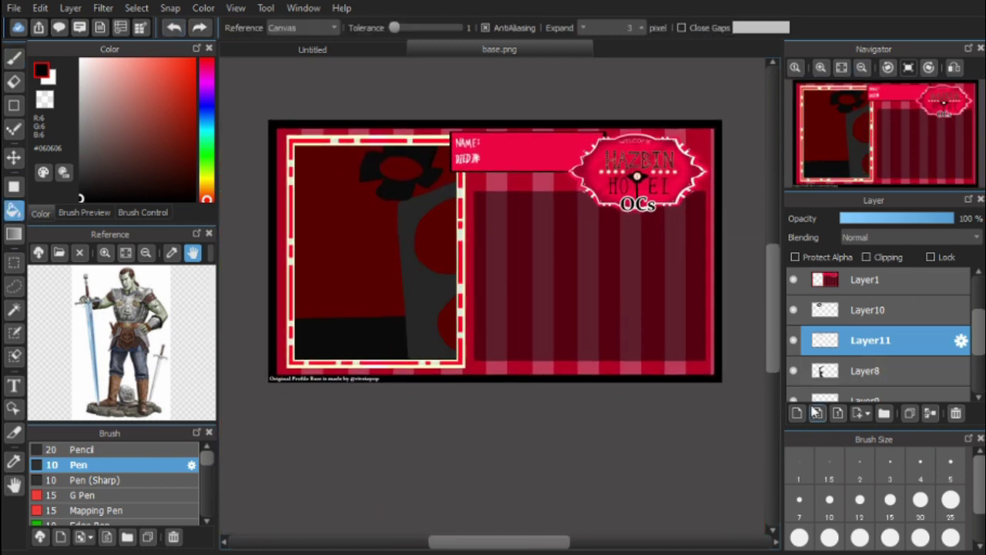
pyautogui.click(815, 412)
pyautogui.moveTo(870, 273); pyautogui.dragTo(871, 339)
pyautogui.keyDown('alt'); pyautogui.click(411, 231); pyautogui.keyUp('alt')
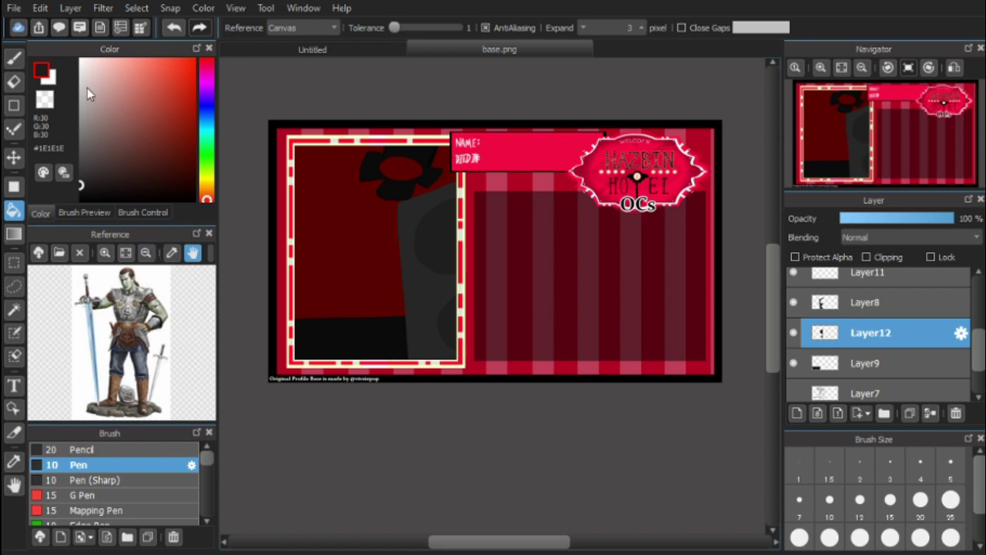
# - Draw thin curved wires in dark green (#0B4D00) and red across the frame's top on a new layer beneath the floor layer
pyautogui.click(797, 413)
pyautogui.moveTo(870, 332); pyautogui.dragTo(870, 393)
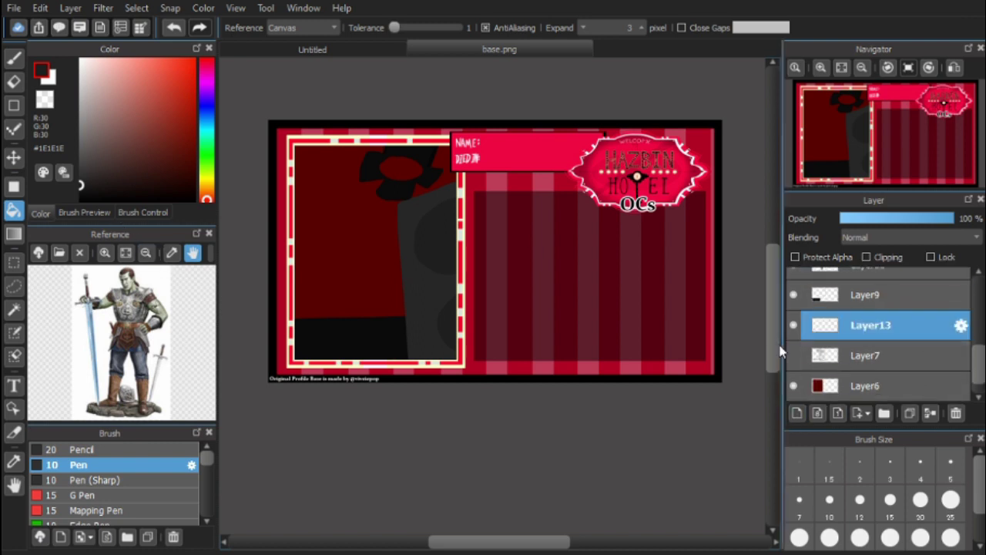
pyautogui.click(197, 86)
pyautogui.press('b')
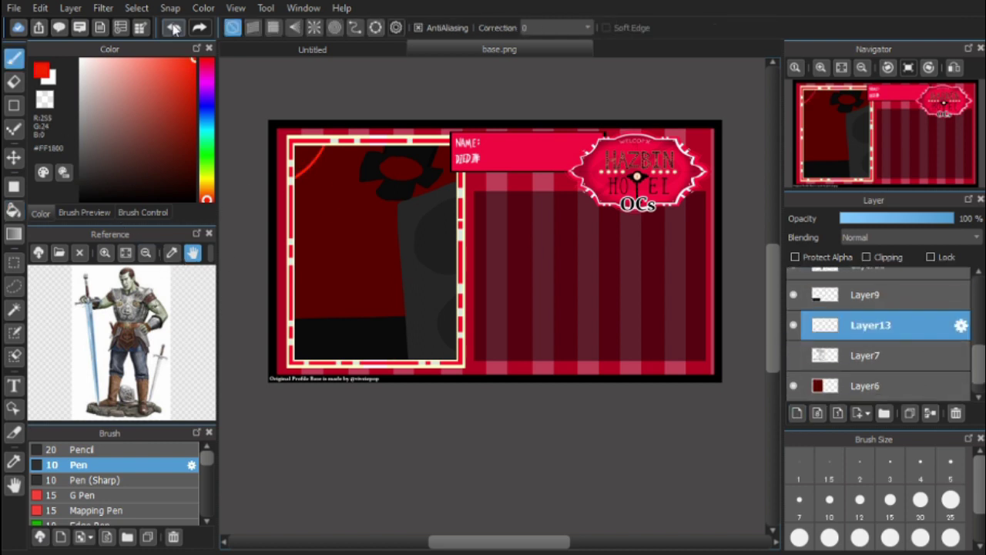
pyautogui.click(174, 29)
pyautogui.click(206, 158)
pyautogui.click(194, 159)
pyautogui.moveTo(296, 168); pyautogui.dragTo(335, 143)
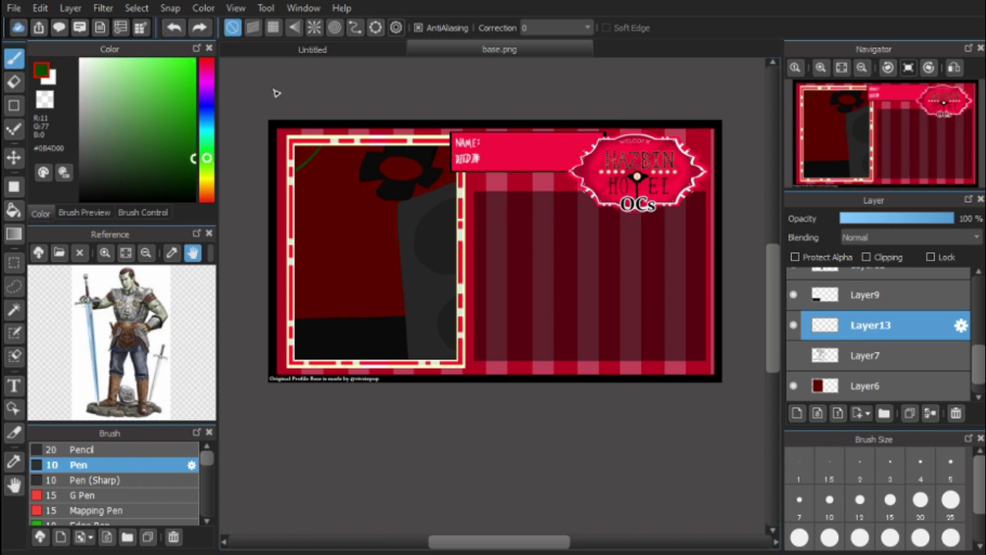
pyautogui.click(206, 59)
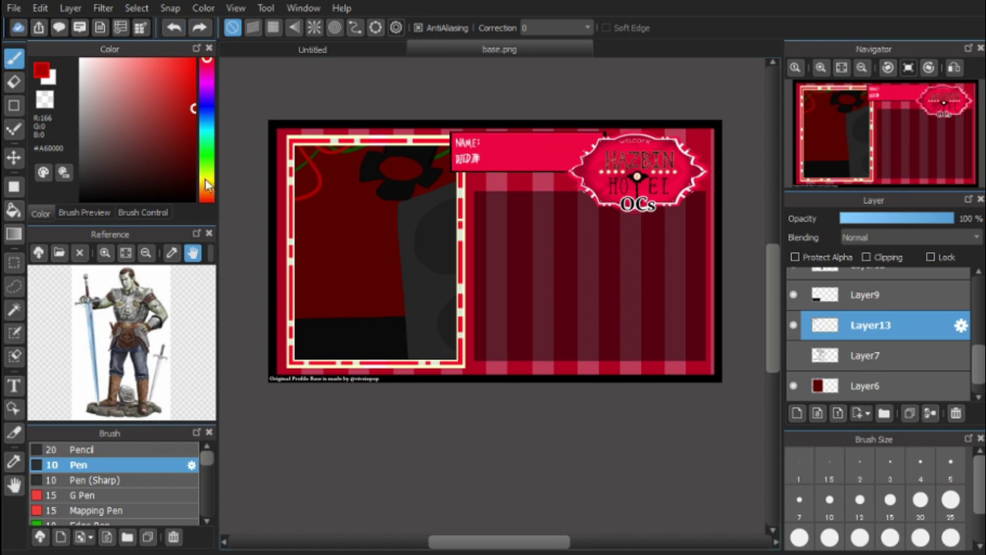
# - Move the hidden background sketch layer directly beneath the profile base layer and select the flower layer
pyautogui.scroll(2, 851, 363)
pyautogui.click(863, 321)
pyautogui.click(863, 352)
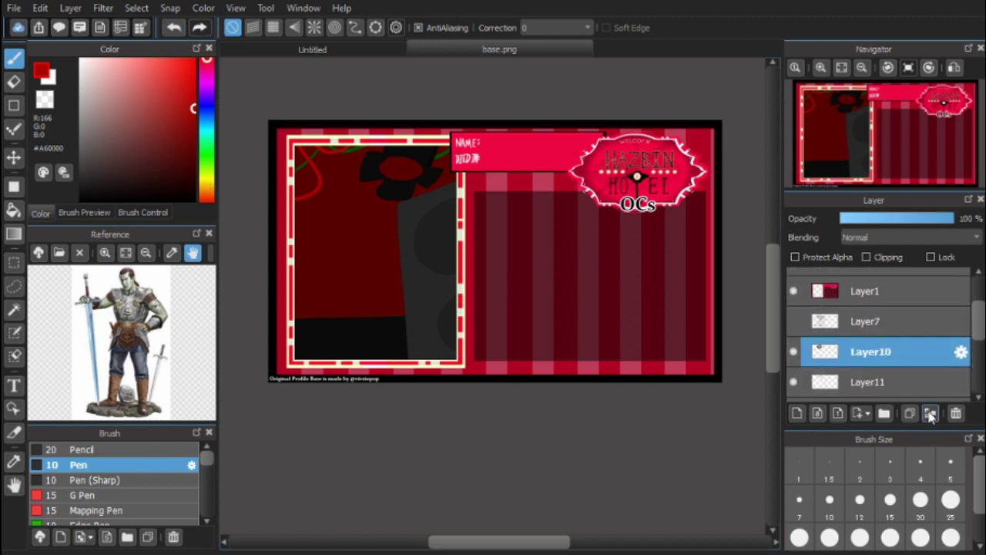
# - Airbrush a bright red (#FF0000) glow over the frame's background with the brush at size 300
pyautogui.scroll(-2, 960, 320)
pyautogui.scroll(-5, 115, 485)
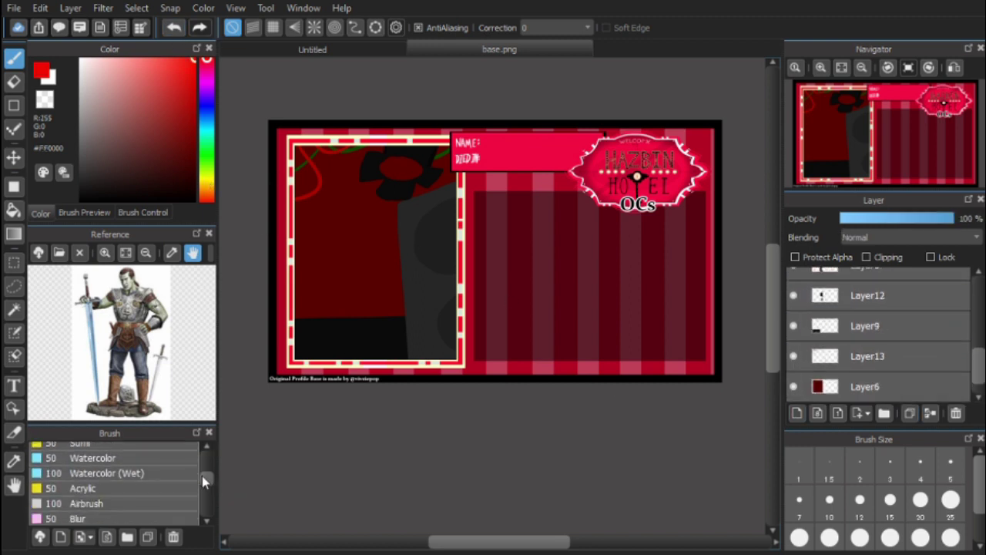
pyautogui.click(90, 503)
pyautogui.scroll(-2, 870, 501)
pyautogui.click(828, 527)
pyautogui.moveTo(331, 169)
pyautogui.mouseDown()
pyautogui.moveTo(385, 231)
pyautogui.moveTo(352, 329)
pyautogui.moveTo(370, 193)
pyautogui.moveTo(298, 419)
pyautogui.mouseUp()
pyautogui.hotkey('ctrl', 'z')
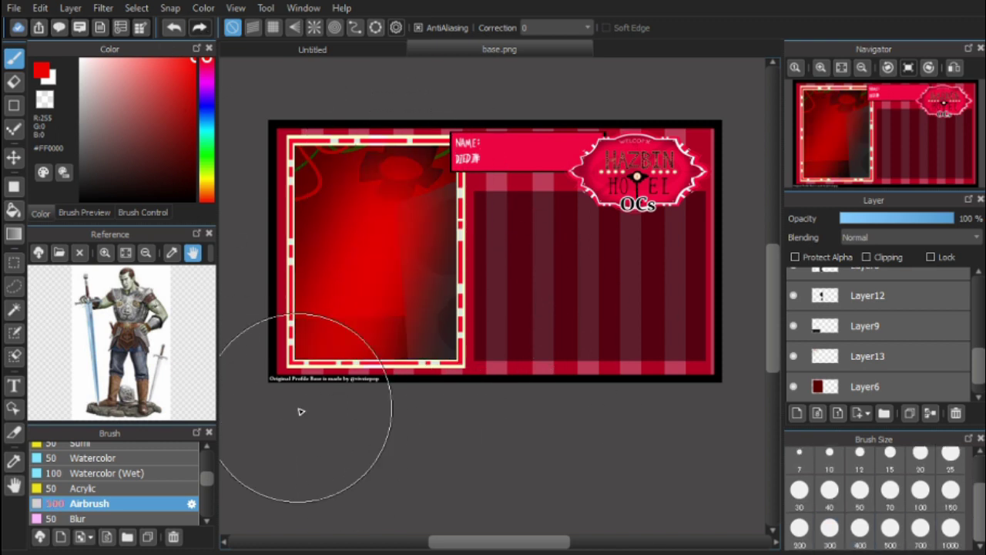
# - Replace the broad red glow with an airbrushed bright red (#FF0000) light beam at size 200, widening from the flower down to the floor
pyautogui.hotkey('ctrl', 'z')
pyautogui.moveTo(331, 231)
pyautogui.mouseDown()
pyautogui.moveTo(369, 286)
pyautogui.moveTo(341, 347)
pyautogui.mouseUp()
pyautogui.hotkey('ctrl', 'z')
pyautogui.click(828, 492)
pyautogui.moveTo(370, 169); pyautogui.dragTo(259, 277)
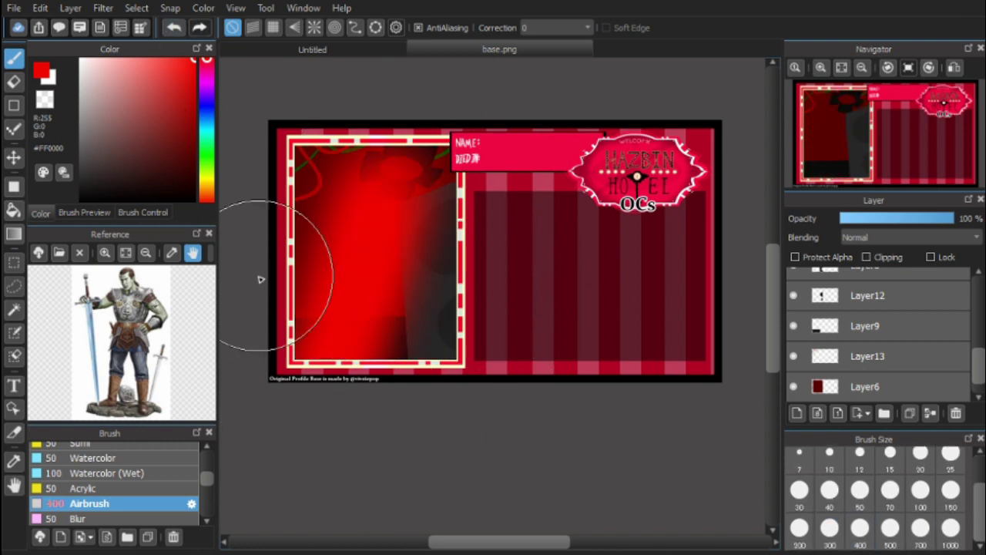
pyautogui.hotkey('ctrl', 'z')
pyautogui.moveTo(339, 154); pyautogui.dragTo(413, 467)
pyautogui.hotkey('ctrl', 'z')
pyautogui.moveTo(385, 162)
pyautogui.mouseDown()
pyautogui.moveTo(337, 457)
pyautogui.moveTo(308, 424)
pyautogui.moveTo(277, 414)
pyautogui.moveTo(403, 202)
pyautogui.moveTo(350, 379)
pyautogui.mouseUp()
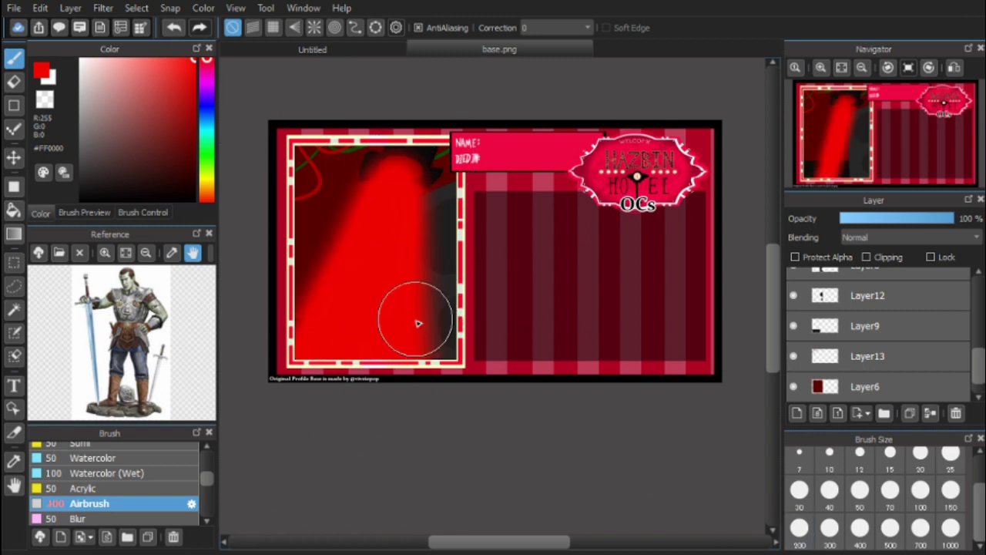
# - Airbrush additional bright red (#FF0000) glow around the beam on a new layer above it with Add blending, at size 200
pyautogui.scroll(3, 875, 308)
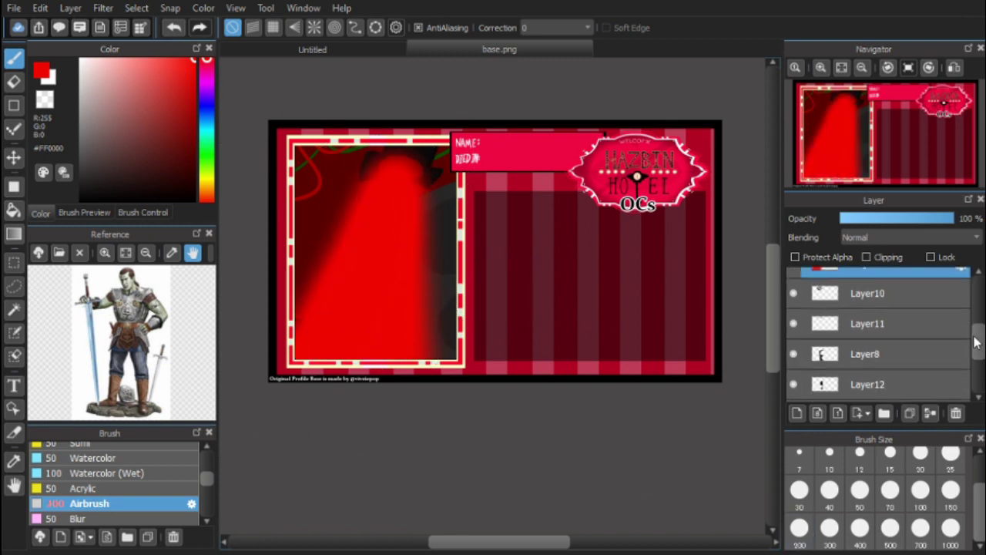
pyautogui.click(797, 413)
pyautogui.click(911, 237)
pyautogui.click(911, 240)
pyautogui.moveTo(406, 177); pyautogui.dragTo(314, 346)
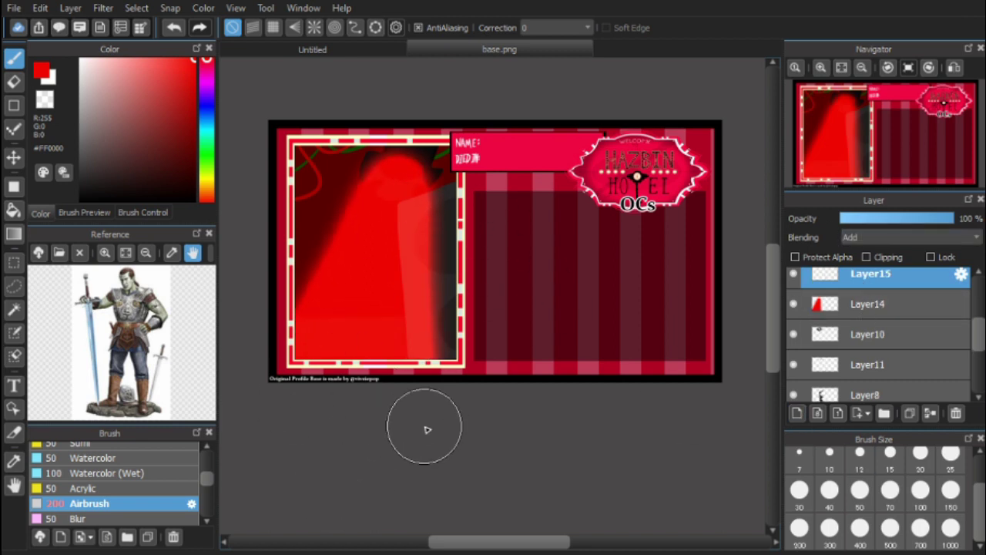
pyautogui.moveTo(427, 426)
pyautogui.mouseDown()
pyautogui.moveTo(390, 163)
pyautogui.moveTo(373, 158)
pyautogui.moveTo(454, 377)
pyautogui.moveTo(419, 172)
pyautogui.moveTo(367, 293)
pyautogui.mouseUp()
pyautogui.click(176, 28)
pyautogui.click(176, 28)
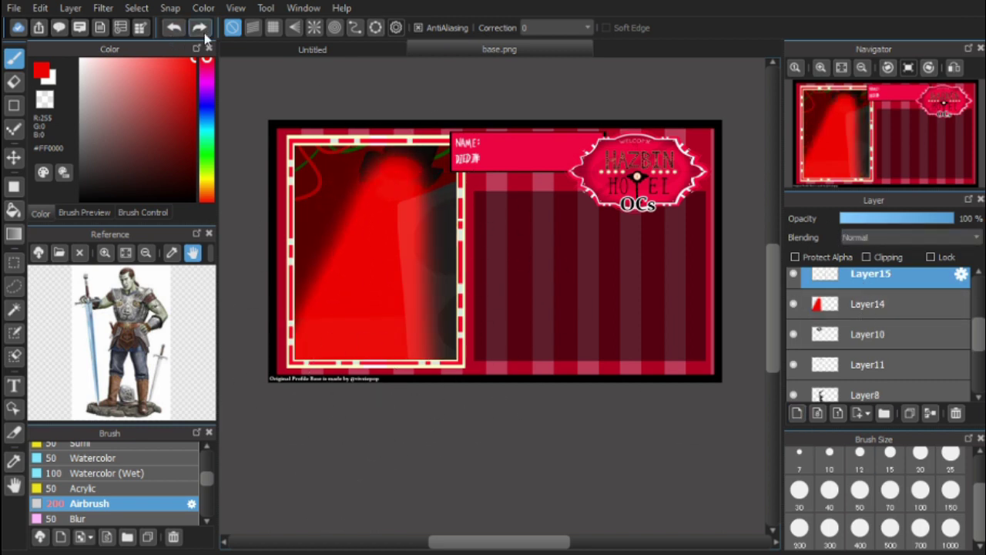
pyautogui.moveTo(335, 148)
pyautogui.mouseDown()
pyautogui.moveTo(370, 164)
pyautogui.moveTo(443, 362)
pyautogui.mouseUp()
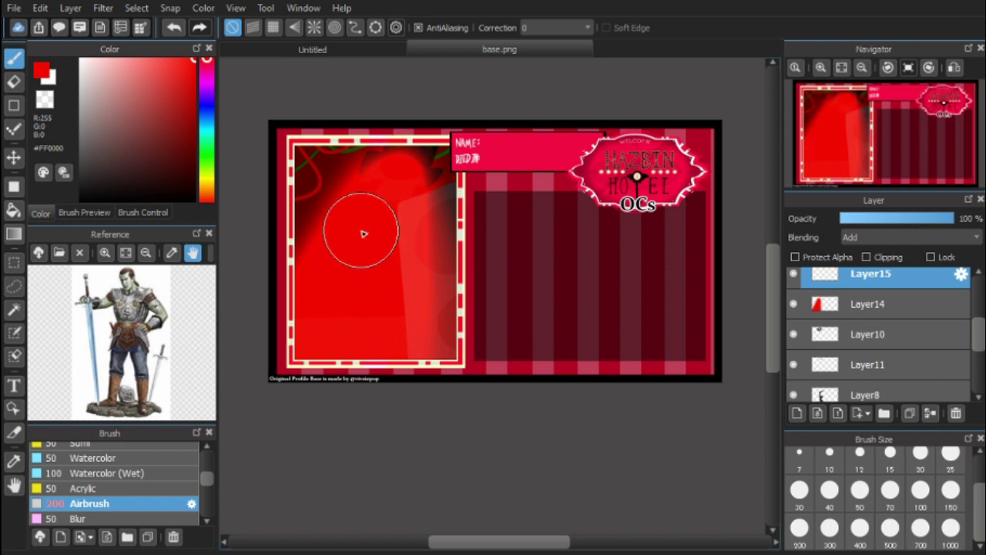
# - Set Layer15's opacity to 51% and Layer14's, blended as Screen, to 53% to soften the red glow
pyautogui.moveTo(952, 219)
pyautogui.mouseDown()
pyautogui.moveTo(885, 219)
pyautogui.moveTo(896, 220)
pyautogui.mouseUp()
pyautogui.click(888, 302)
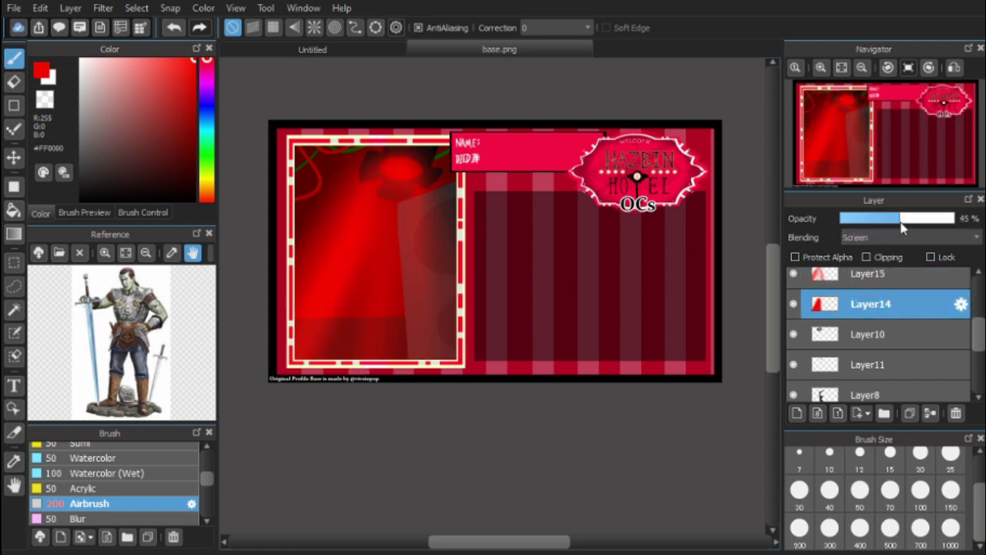
pyautogui.click(885, 275)
pyautogui.moveTo(415, 354); pyautogui.dragTo(389, 177)
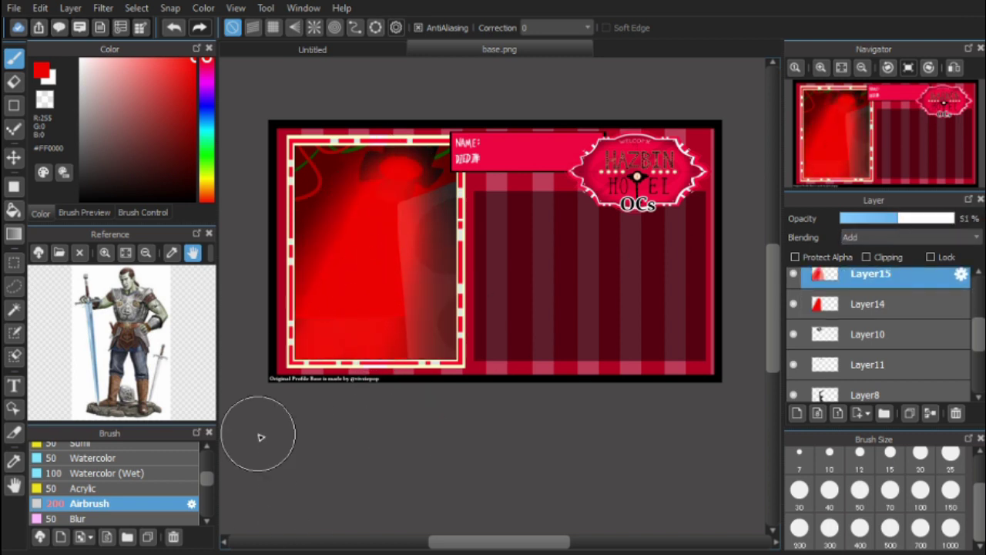
pyautogui.scroll(3, 936, 369)
pyautogui.scroll(-3, 940, 394)
pyautogui.scroll(-1, 938, 394)
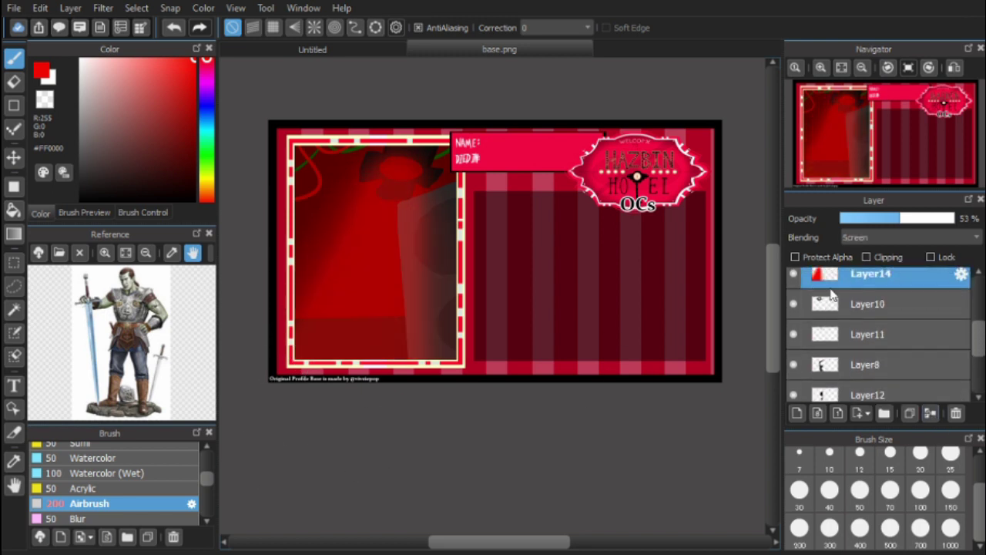
# - Fill the flower's centre with bright red on the layer beneath the petals and merge the background scene layers into Layer6
pyautogui.click(889, 275)
pyautogui.click(889, 304)
pyautogui.click(798, 336)
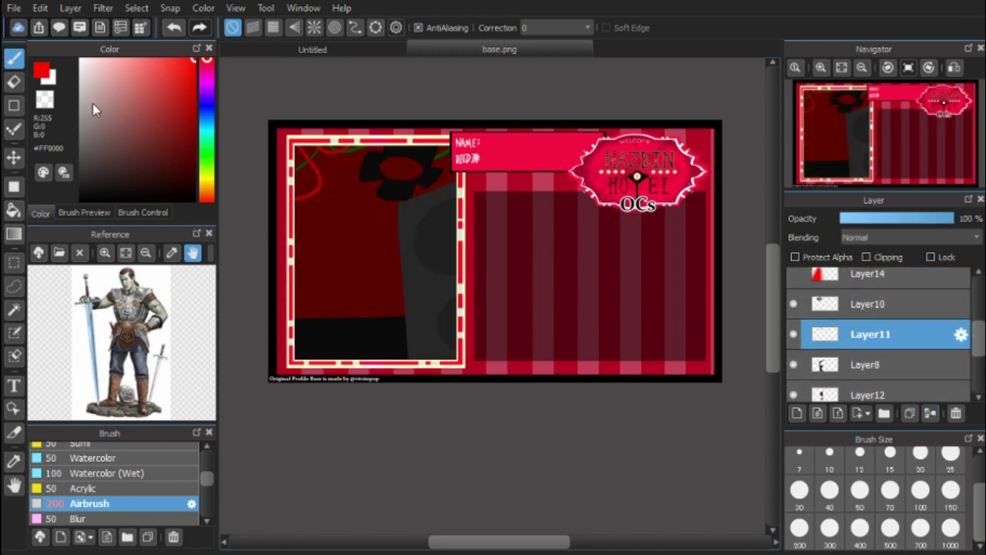
pyautogui.click(13, 209)
pyautogui.click(793, 334)
pyautogui.moveTo(827, 333); pyautogui.dragTo(916, 427)
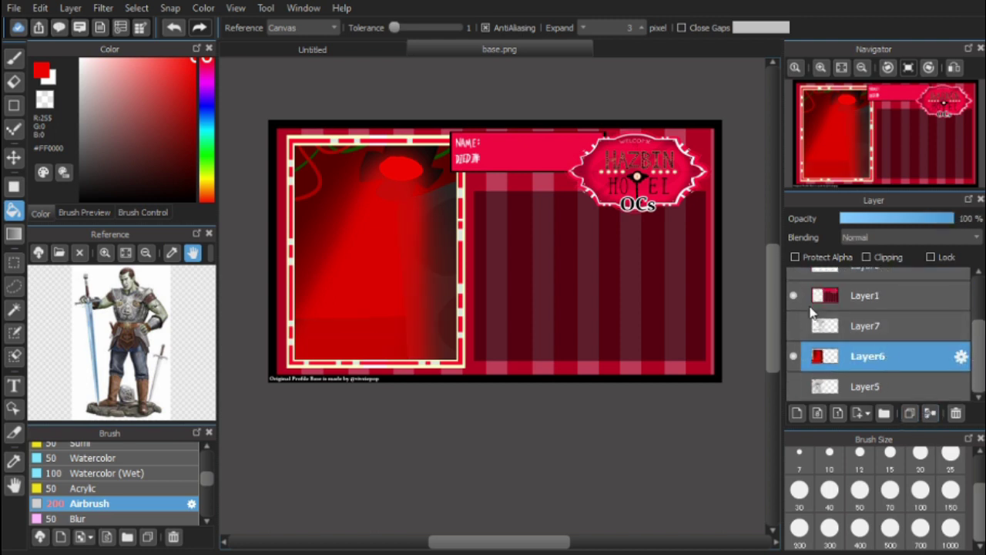
# - Remove the hidden background sketch layer, then show the character's line art layer directly above the merged scene and hide the scene
pyautogui.click(848, 325)
pyautogui.click(930, 413)
pyautogui.click(793, 386)
pyautogui.click(847, 386)
pyautogui.moveTo(816, 356); pyautogui.dragTo(791, 392)
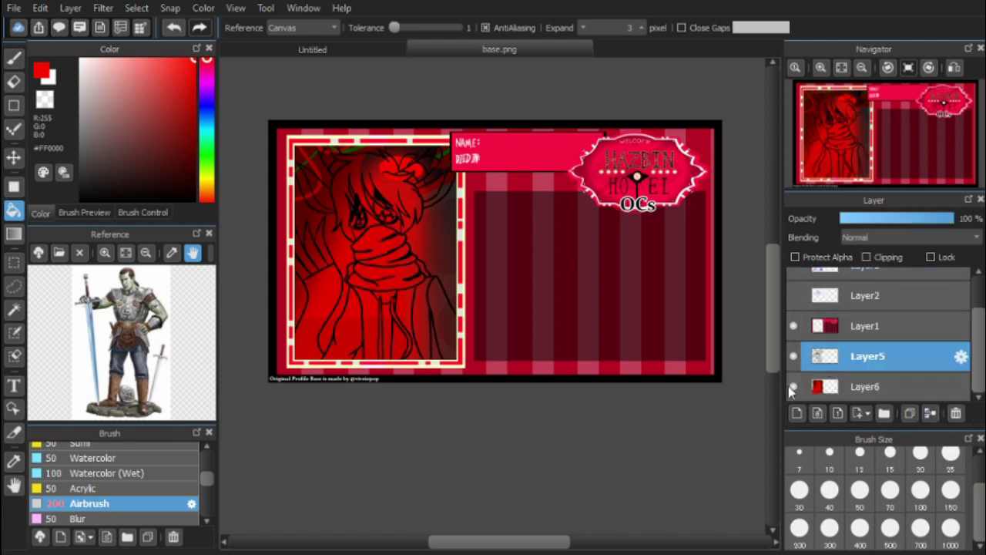
pyautogui.click(793, 386)
pyautogui.click(192, 80)
pyautogui.scroll(3, 539, 160)
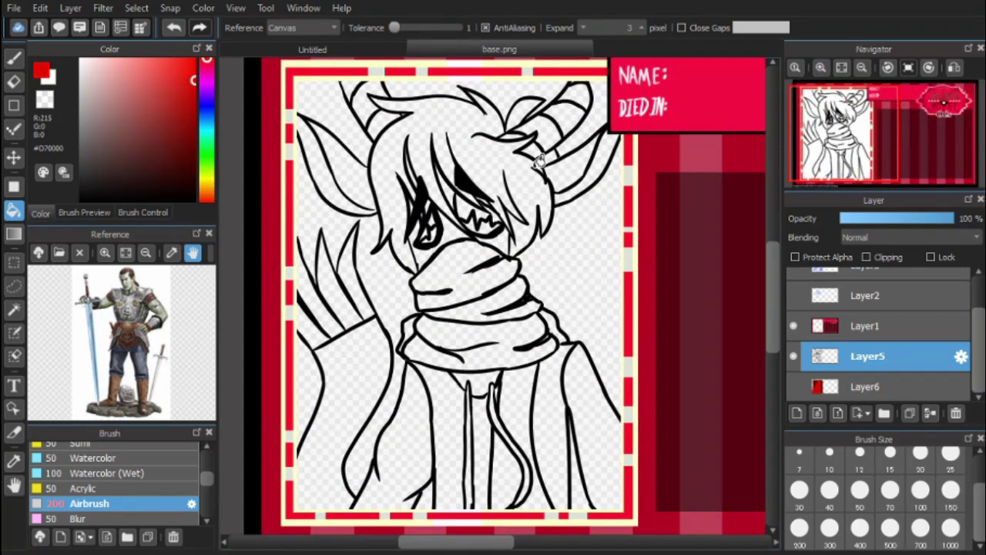
pyautogui.click(428, 224)
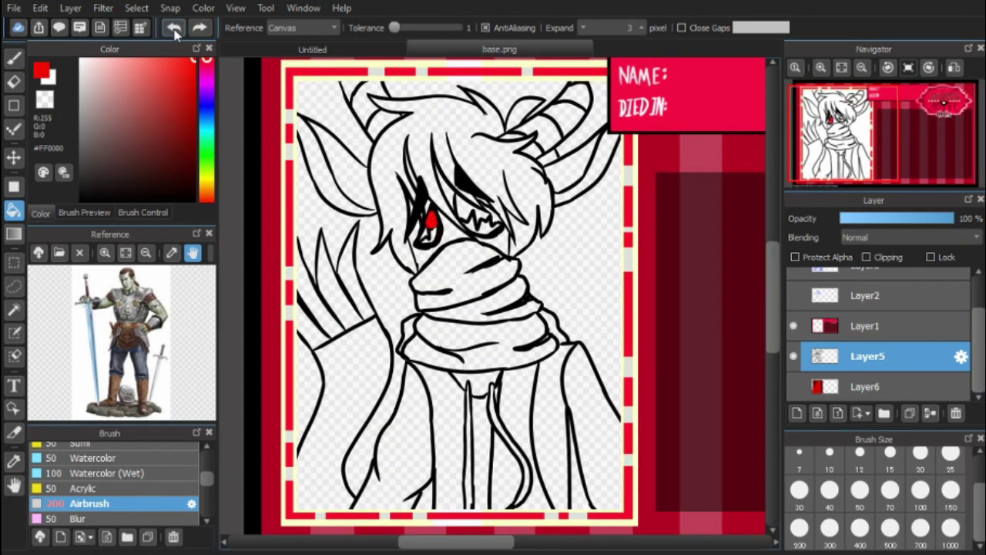
pyautogui.hotkey('ctrl', 'z')
# - Set the fill expansion to 1 pixel and add a new colour layer beneath the line art
pyautogui.click(617, 27)
pyautogui.click(796, 413)
pyautogui.click(428, 228)
pyautogui.scroll(-1, 436, 227)
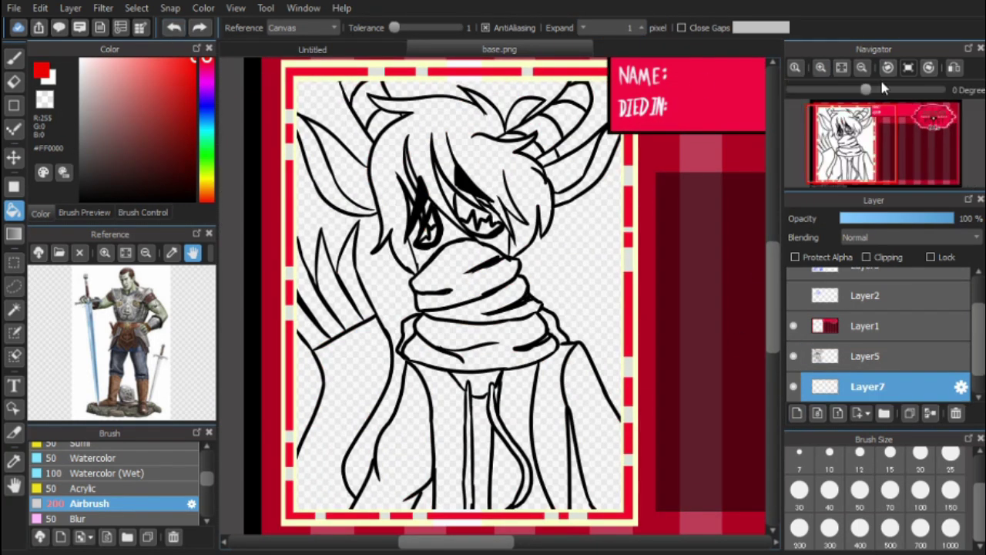
# - Fill the segments of both of the character's eyes with red tones on the colour layer
pyautogui.scroll(3, 435, 228)
pyautogui.click(424, 271)
pyautogui.click(426, 244)
pyautogui.click(445, 237)
pyautogui.click(508, 223)
pyautogui.click(503, 251)
pyautogui.click(548, 245)
# - Shade the eyes with darker red (#AF0000) and draw small white (#FFFFFF) highlights in them with the Pen at size 7
pyautogui.press('b')
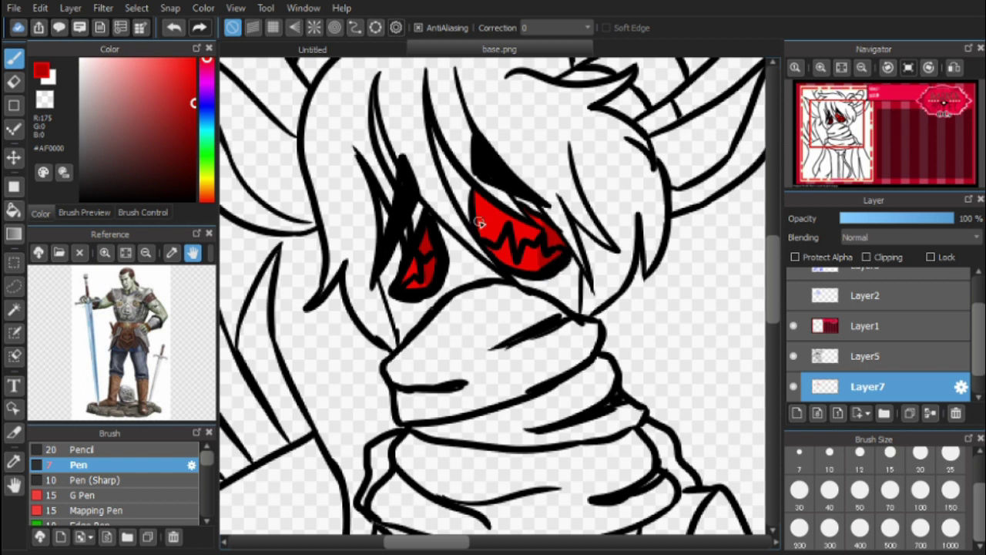
pyautogui.hotkey('ctrl', 'z')
pyautogui.hotkey('ctrl', 'z')
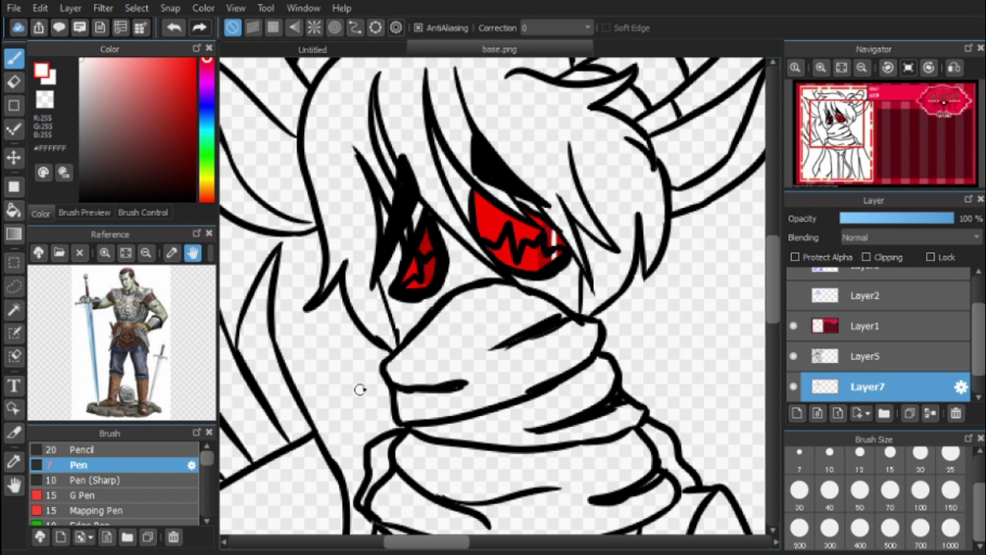
pyautogui.press('g')
pyautogui.click(443, 305)
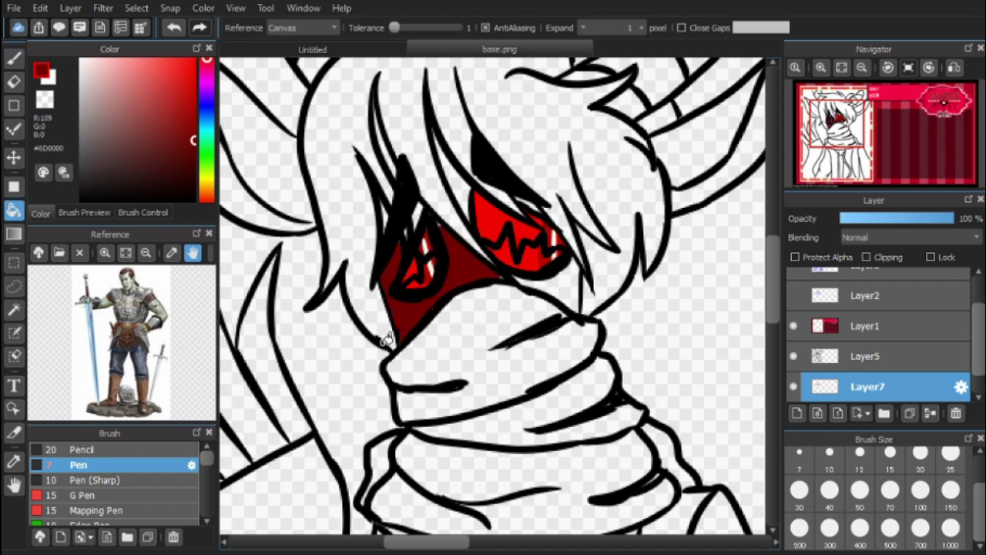
pyautogui.hotkey('ctrl', 'z')
pyautogui.click(132, 128)
pyautogui.click(206, 182)
pyautogui.click(119, 65)
pyautogui.click(208, 192)
pyautogui.click(472, 279)
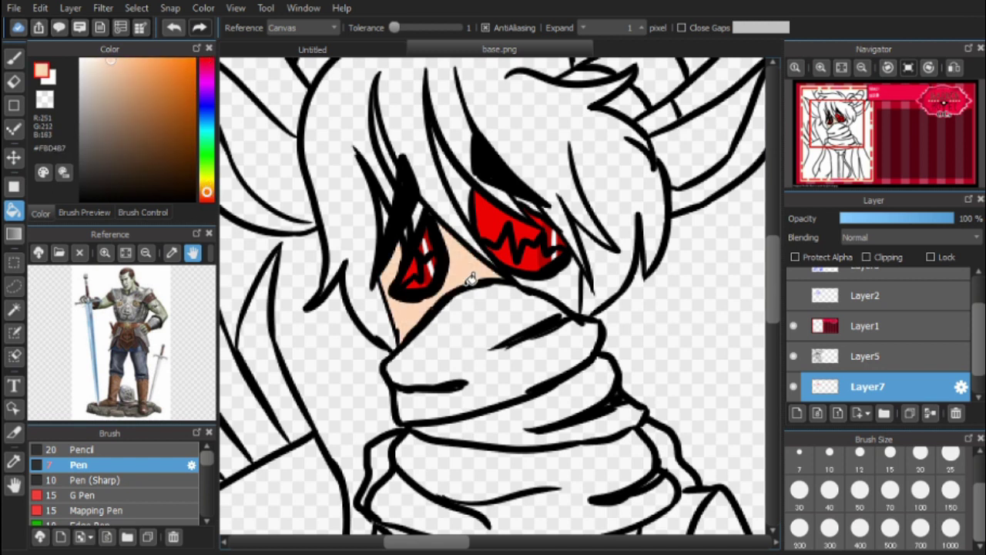
pyautogui.click(133, 108)
pyautogui.click(480, 321)
pyautogui.click(170, 34)
# - Fill the face and the skin gaps between the hair strands with tan (#D39B6F), touching up small spots with the Pen
pyautogui.click(134, 82)
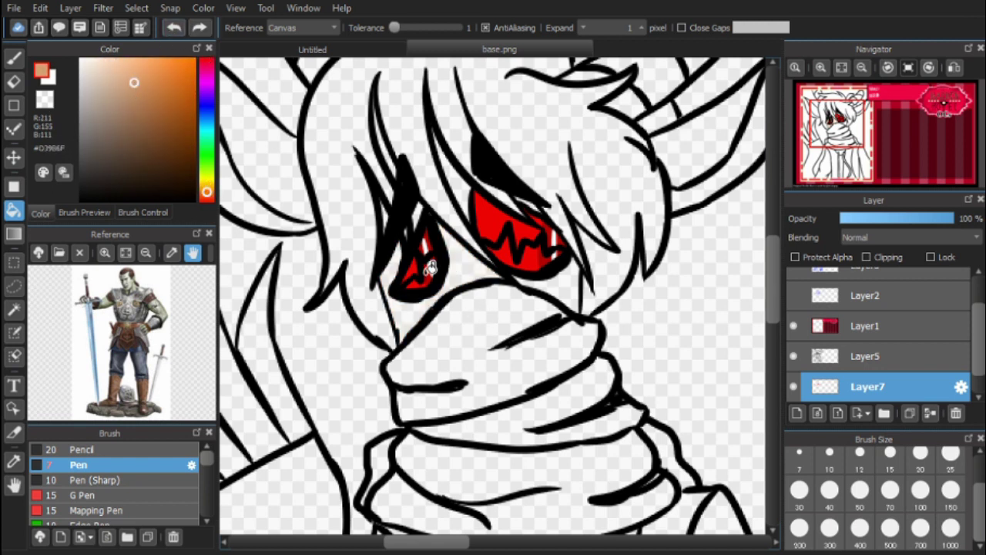
pyautogui.click(431, 270)
pyautogui.click(453, 181)
pyautogui.click(566, 285)
pyautogui.click(423, 216)
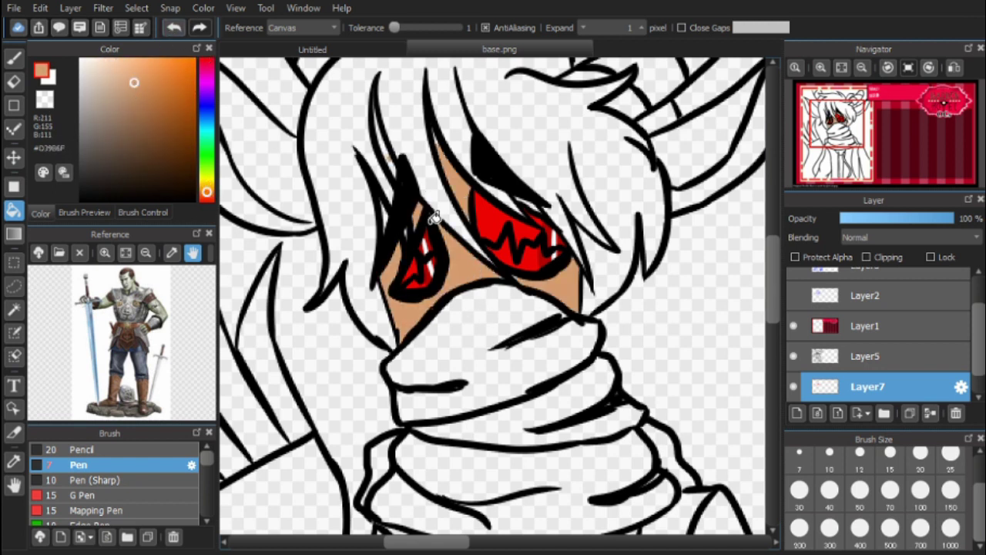
pyautogui.click(14, 59)
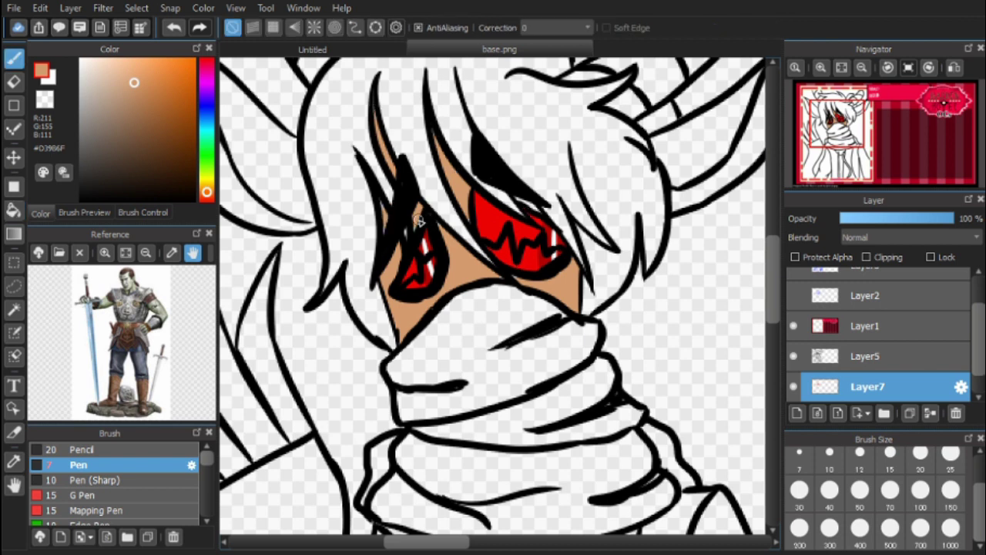
# - Fill both of the character's ears with the same tan (#D39B6F) skin colour
pyautogui.scroll(-2, 555, 290)
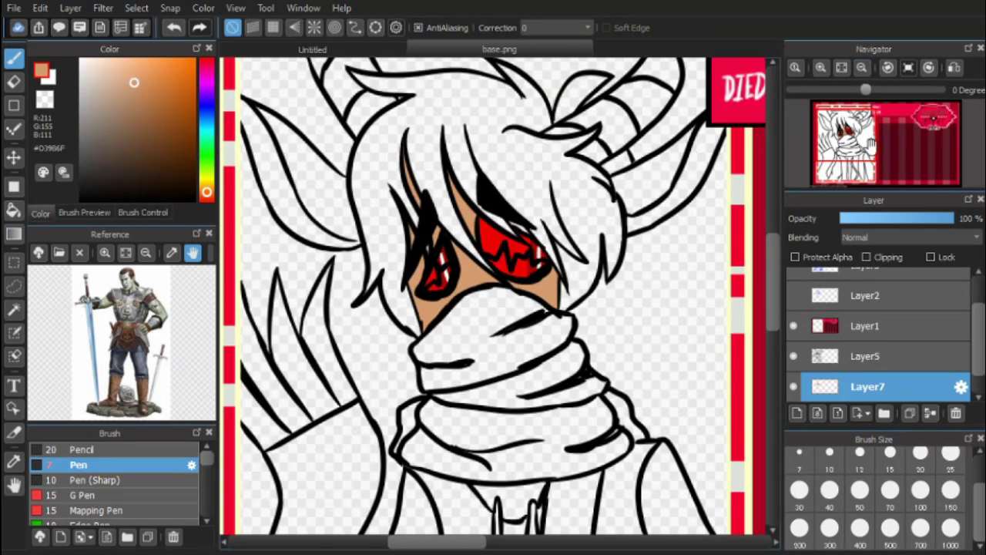
pyautogui.scroll(1, 555, 290)
pyautogui.click(13, 209)
pyautogui.click(285, 209)
pyautogui.click(670, 179)
pyautogui.click(14, 59)
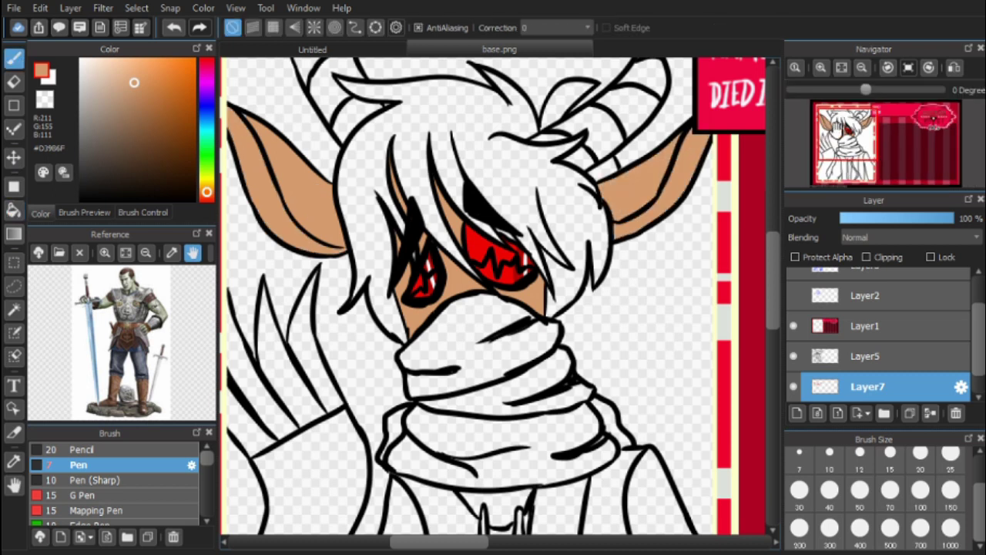
# - Fill the character's hair, including the strands beside the horn, with very dark red (#250000)
pyautogui.scroll(-1, 335, 174)
pyautogui.scroll(1, 335, 174)
pyautogui.scroll(-1, 335, 175)
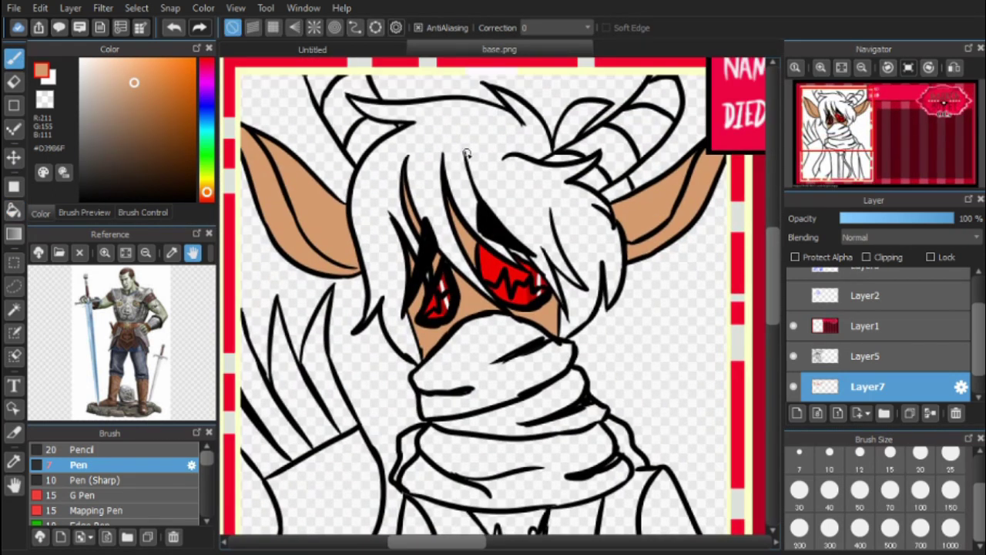
pyautogui.click(207, 60)
pyautogui.click(193, 181)
pyautogui.click(13, 209)
pyautogui.click(416, 315)
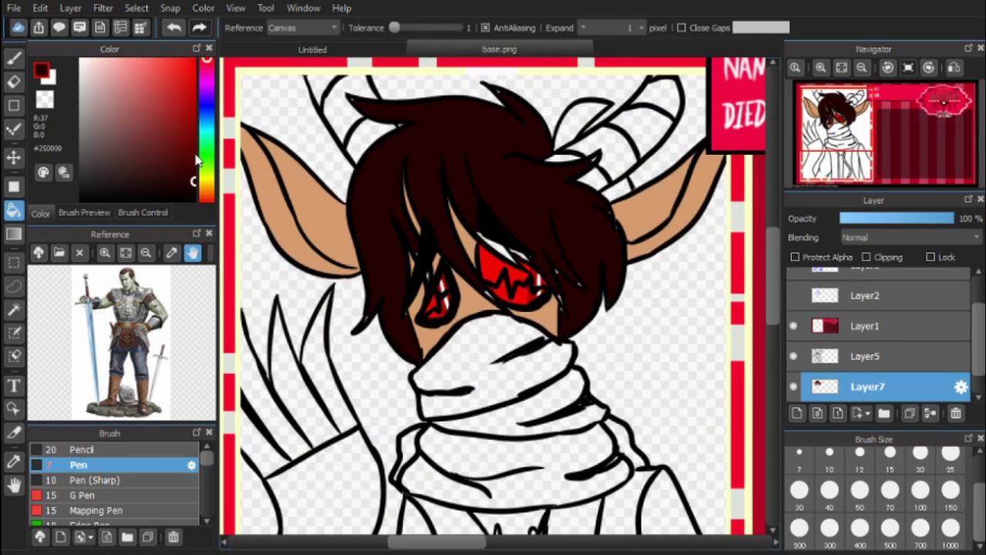
pyautogui.click(624, 183)
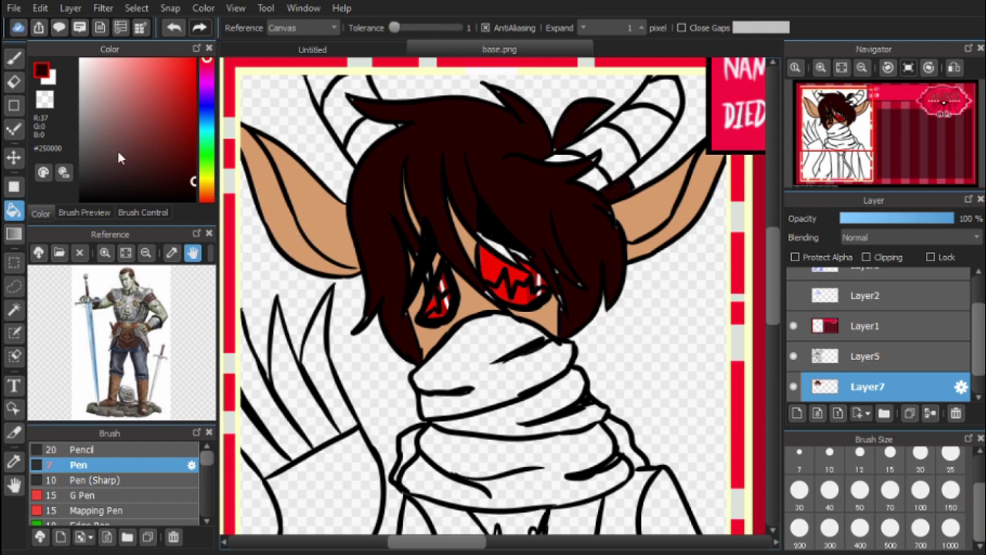
# - Paint over the unfilled gaps in the hair, face and ears with the Pen at size 7, using the sampled hair and skin colours
pyautogui.press('b')
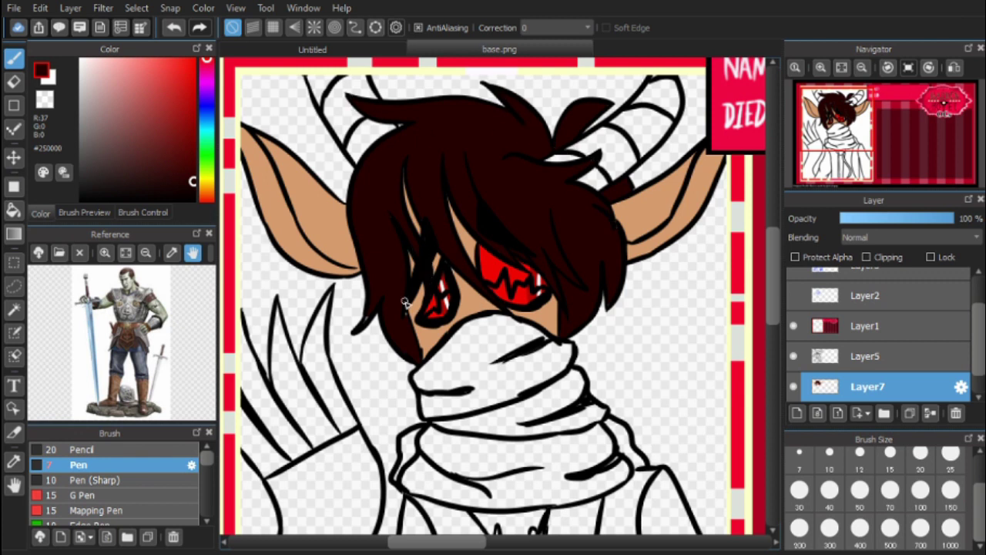
pyautogui.scroll(2, 423, 246)
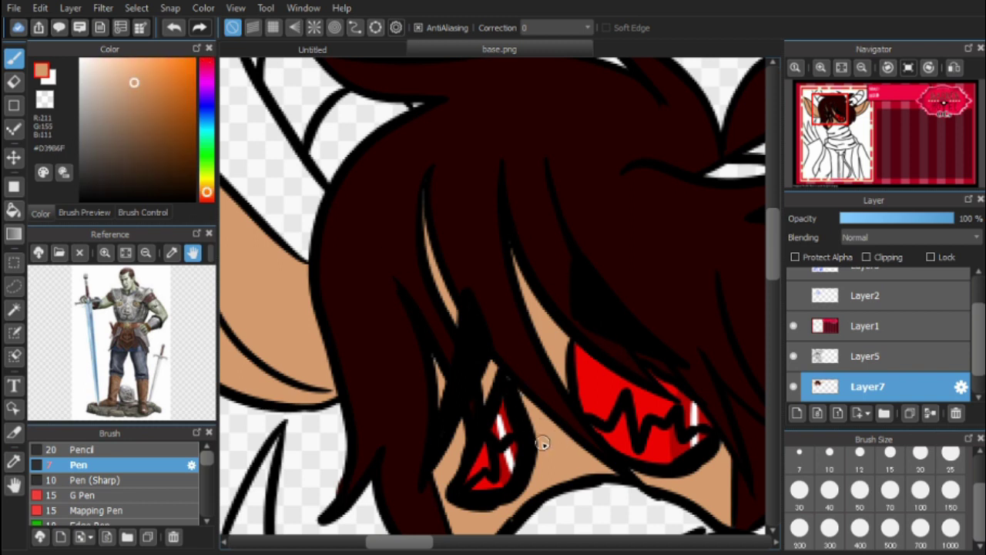
pyautogui.moveTo(836, 112); pyautogui.dragTo(852, 119)
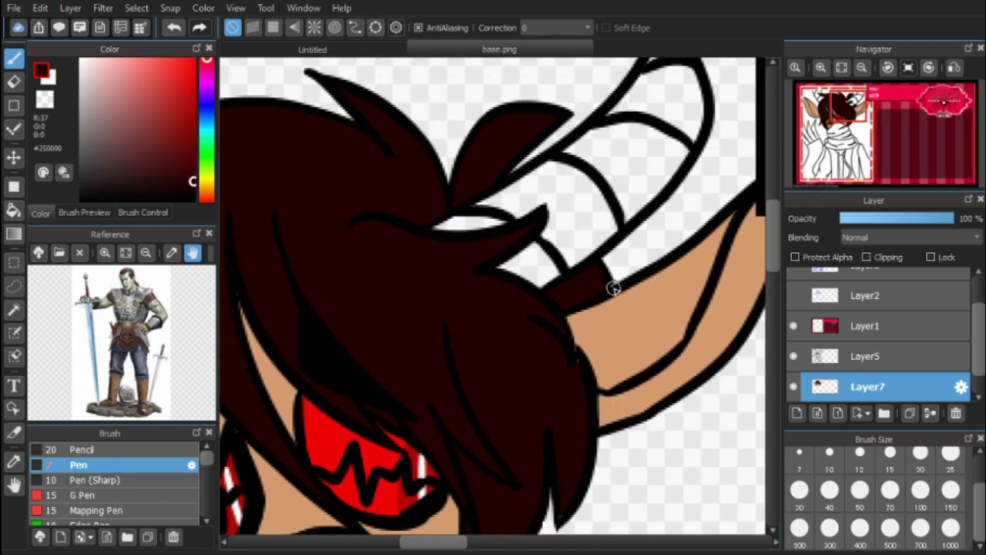
pyautogui.moveTo(603, 429); pyautogui.dragTo(841, 236)
pyautogui.keyDown('alt'); pyautogui.click(620, 330); pyautogui.keyUp('alt')
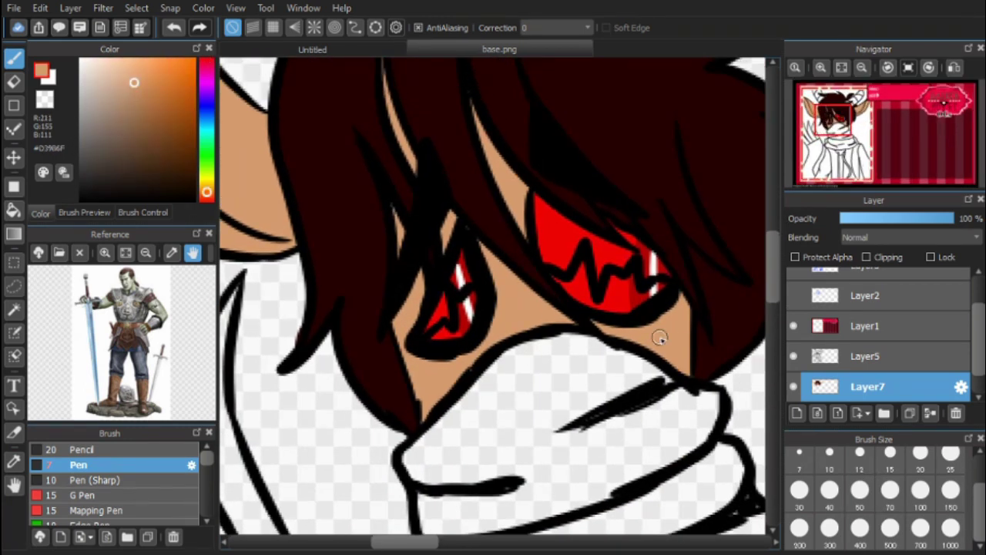
pyautogui.scroll(-5, 416, 344)
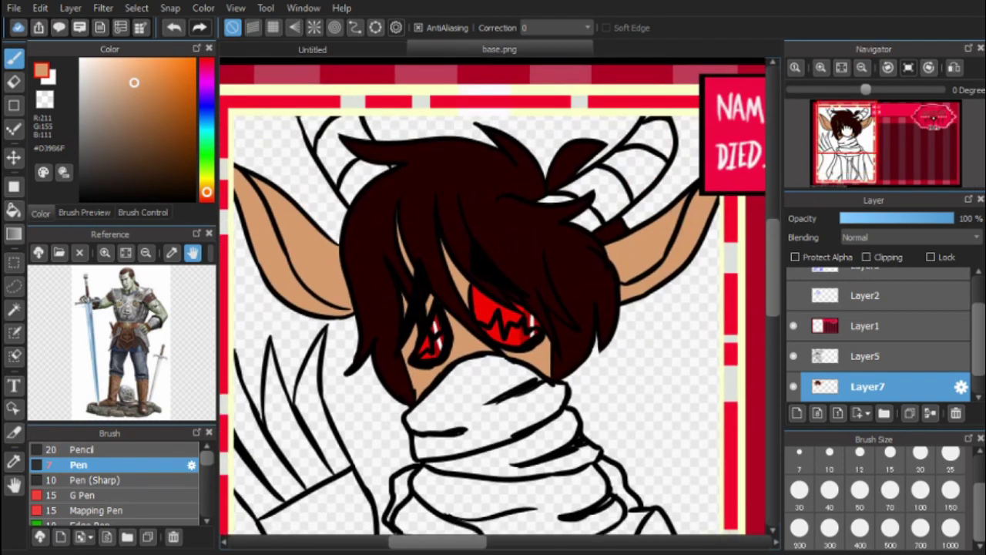
pyautogui.click(194, 159)
pyautogui.press('g')
pyautogui.click(392, 80)
pyautogui.moveTo(392, 80); pyautogui.dragTo(341, 138)
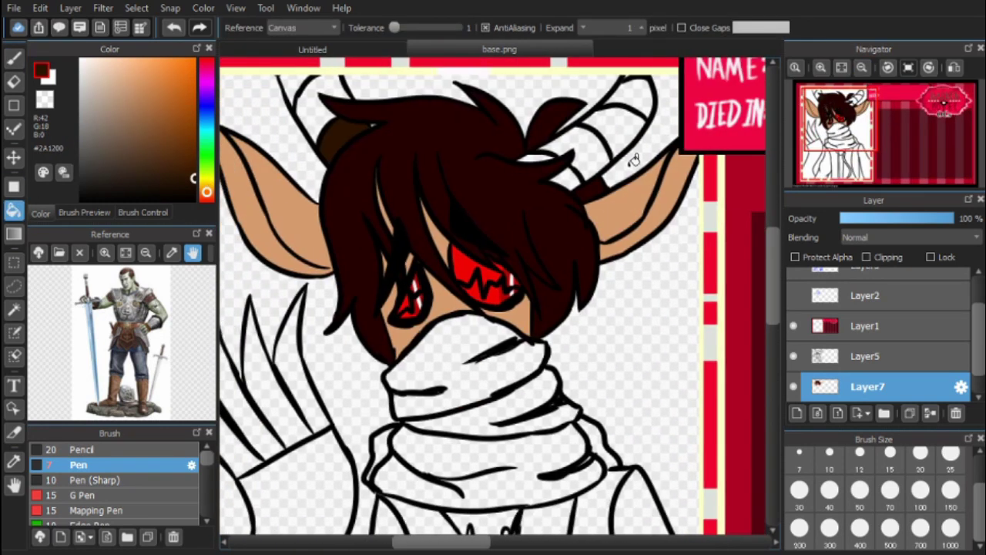
# - Fill the lowest bands of both horns with bright red
pyautogui.click(207, 60)
pyautogui.click(196, 60)
pyautogui.click(343, 138)
pyautogui.click(570, 175)
pyautogui.click(207, 96)
pyautogui.click(323, 108)
pyautogui.click(574, 154)
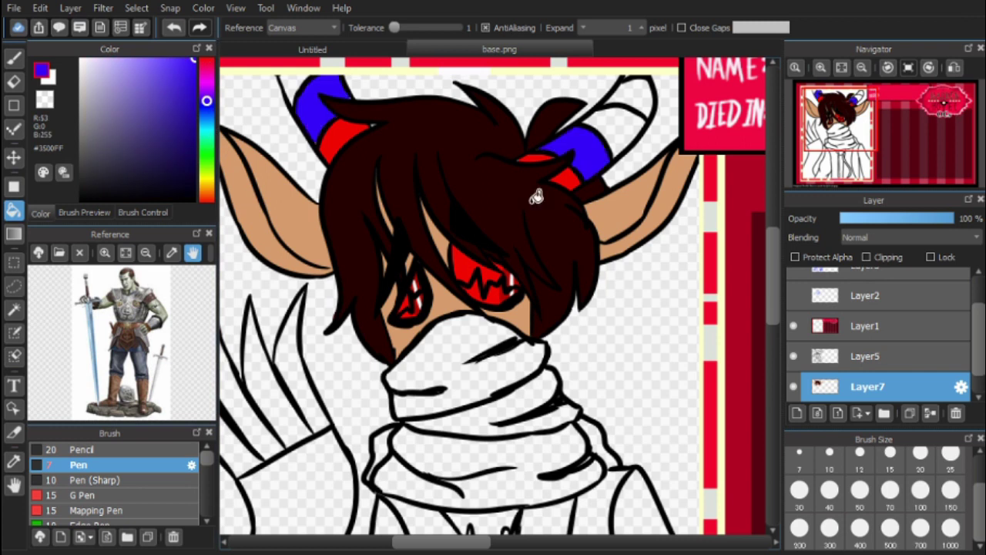
# - Fill the remaining upper bands of both horns with bright red
pyautogui.click(206, 60)
pyautogui.click(324, 108)
pyautogui.click(574, 154)
pyautogui.click(628, 102)
# - Fill the narrow outer side of the character's horn near the frame's upper-left corner with dark grey (#252525)
pyautogui.keyDown('alt'); pyautogui.click(286, 77); pyautogui.keyUp('alt')
pyautogui.click(286, 77)
pyautogui.press('b')
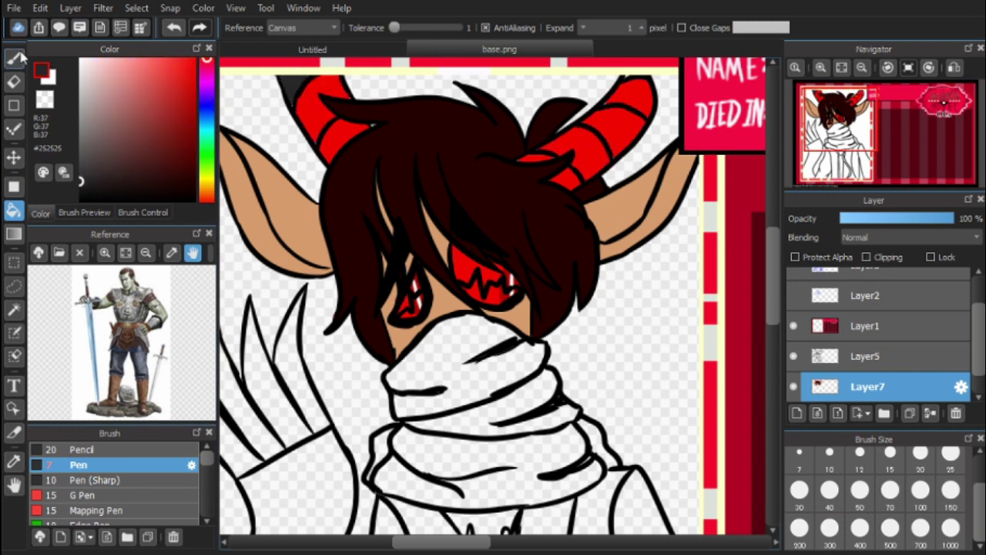
# - Fill the character's scarf with dark green
pyautogui.keyDown('alt'); pyautogui.click(604, 104); pyautogui.keyUp('alt')
pyautogui.click(862, 67)
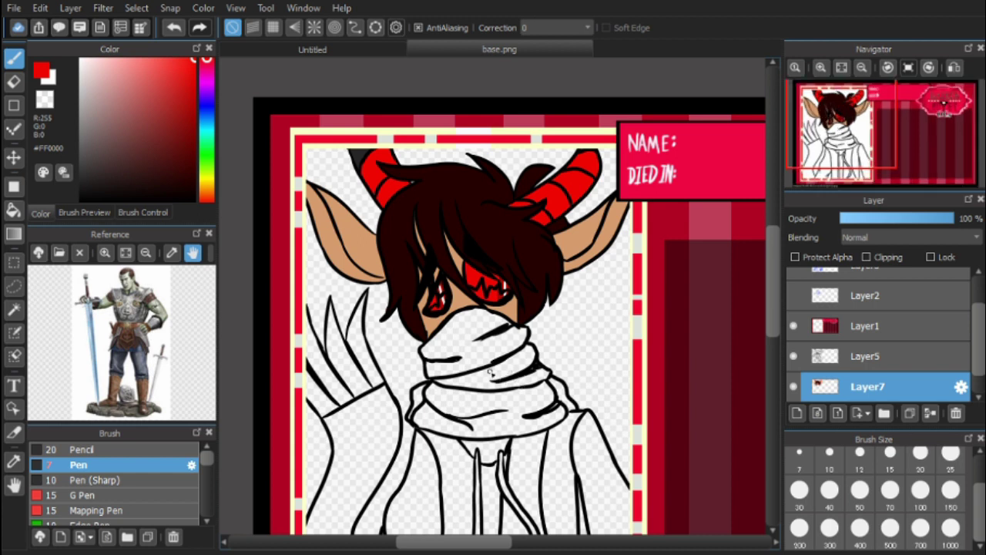
pyautogui.scroll(-1, 405, 356)
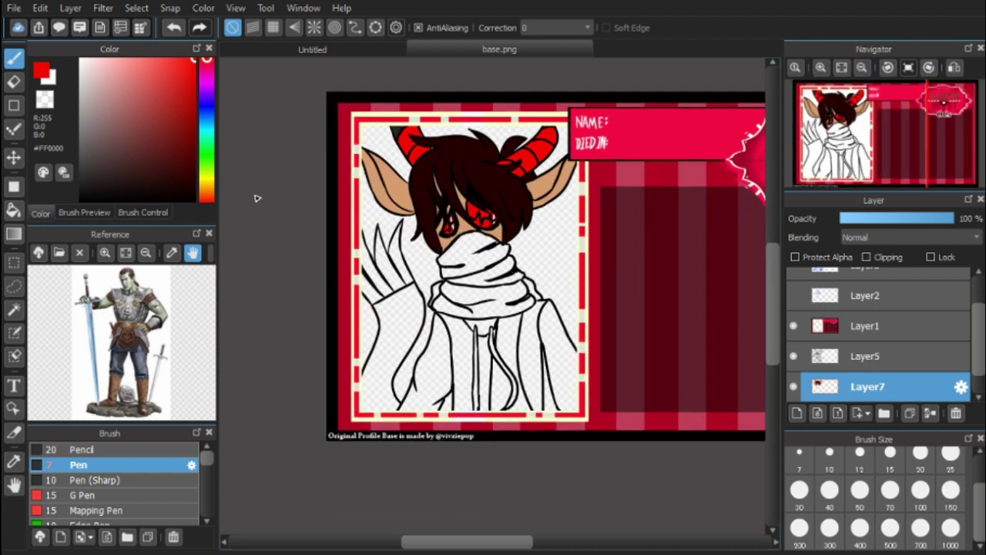
pyautogui.click(206, 162)
pyautogui.click(154, 177)
pyautogui.click(13, 210)
pyautogui.click(477, 262)
pyautogui.click(481, 297)
# - Fill the scarf, its hanging end and the character's raised forearm with orange (#DA4B00)
pyautogui.click(206, 76)
pyautogui.click(195, 125)
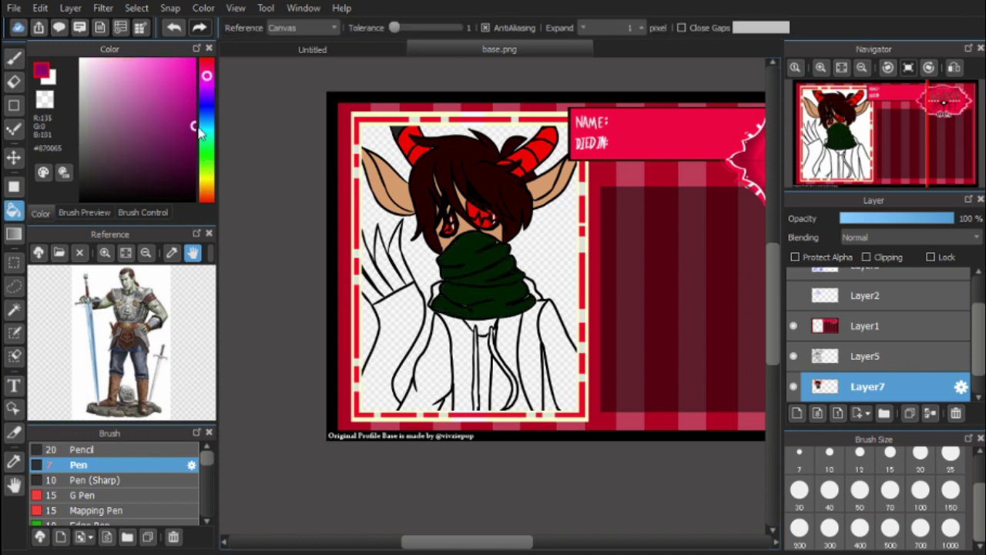
pyautogui.click(206, 194)
pyautogui.click(193, 79)
pyautogui.click(469, 243)
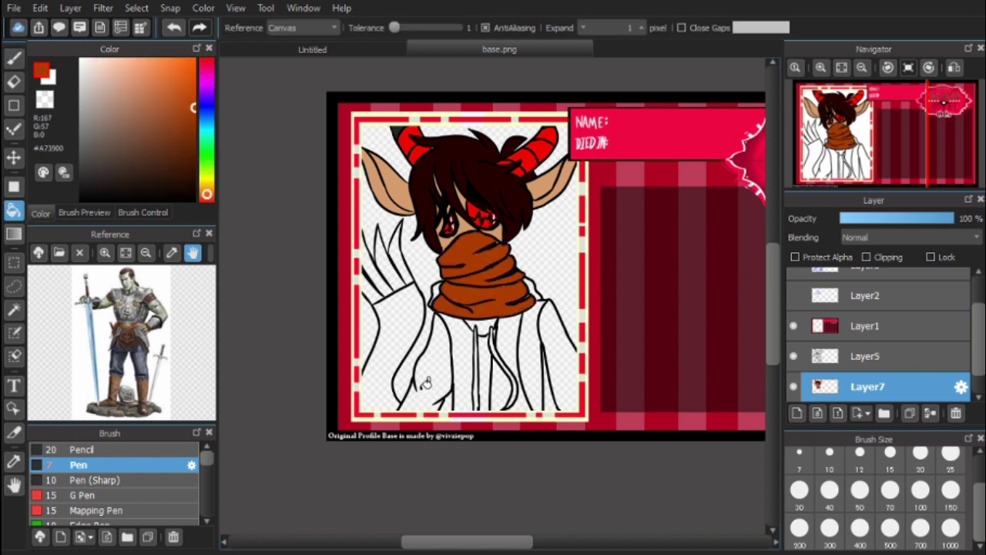
pyautogui.click(494, 290)
pyautogui.click(508, 318)
pyautogui.click(509, 362)
pyautogui.click(389, 323)
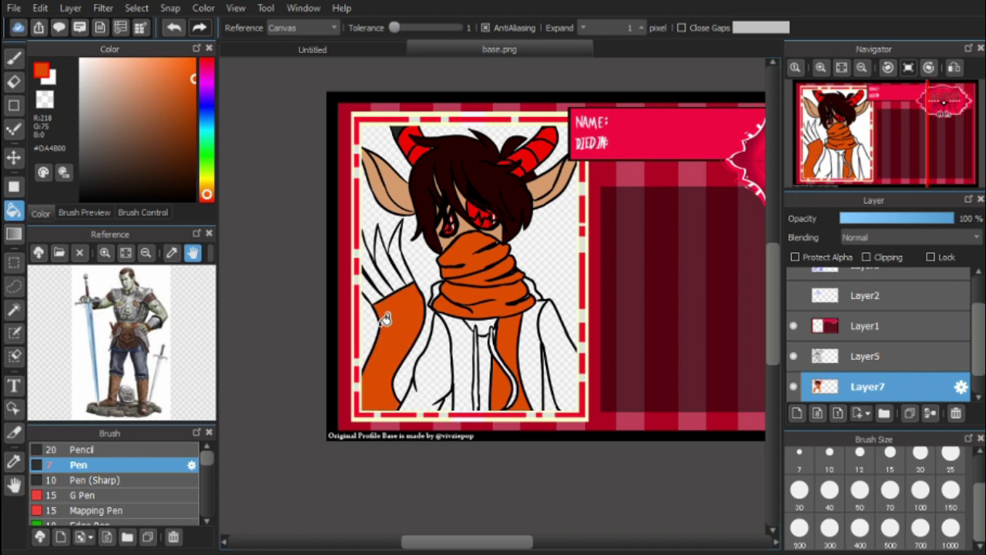
# - Fill the neckline below the scarf and the collar edges beside it with dark grey (#252525)
pyautogui.press('b')
pyautogui.scroll(3, 505, 135)
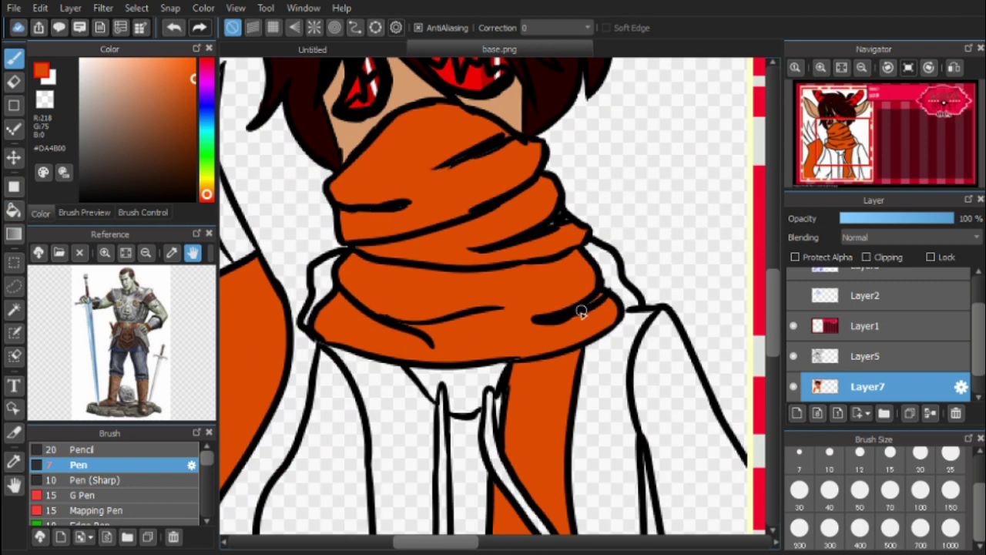
pyautogui.scroll(-5, 512, 357)
pyautogui.scroll(5, 732, 242)
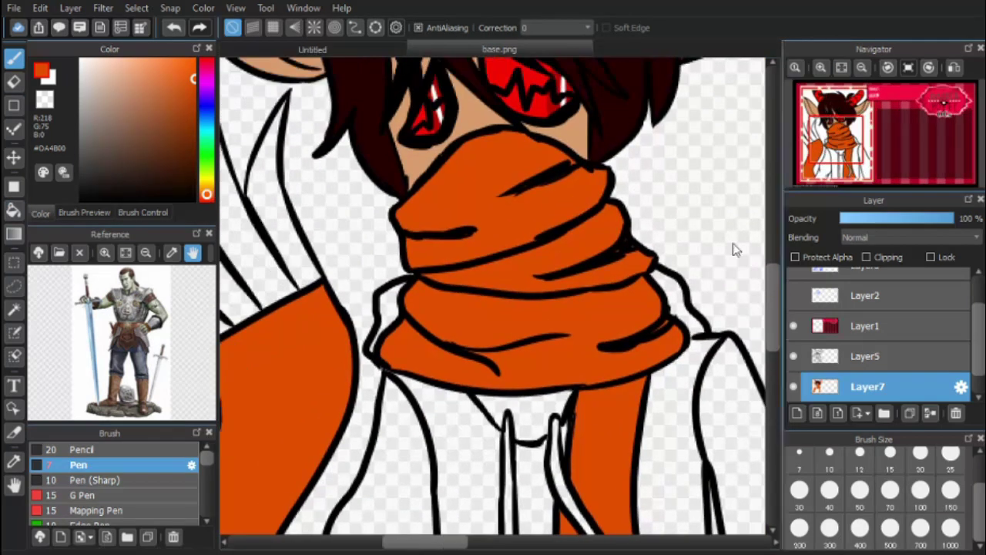
pyautogui.click(80, 181)
pyautogui.press('g')
pyautogui.click(523, 416)
pyautogui.click(389, 308)
pyautogui.click(674, 304)
pyautogui.click(588, 372)
pyautogui.press('b')
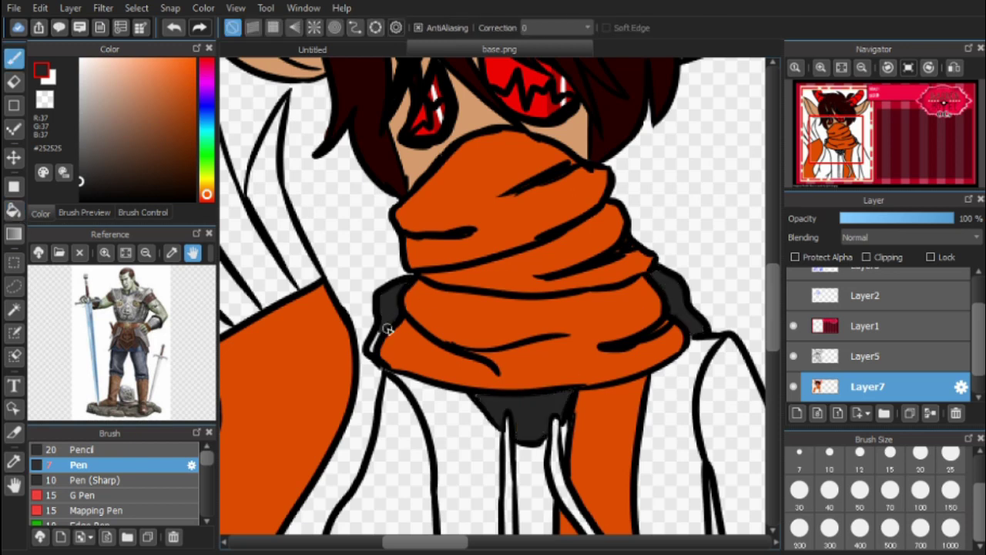
# - Fill the long claws of the raised hand with white (#FFFFFF)
pyautogui.scroll(-4, 647, 291)
pyautogui.scroll(1, 511, 382)
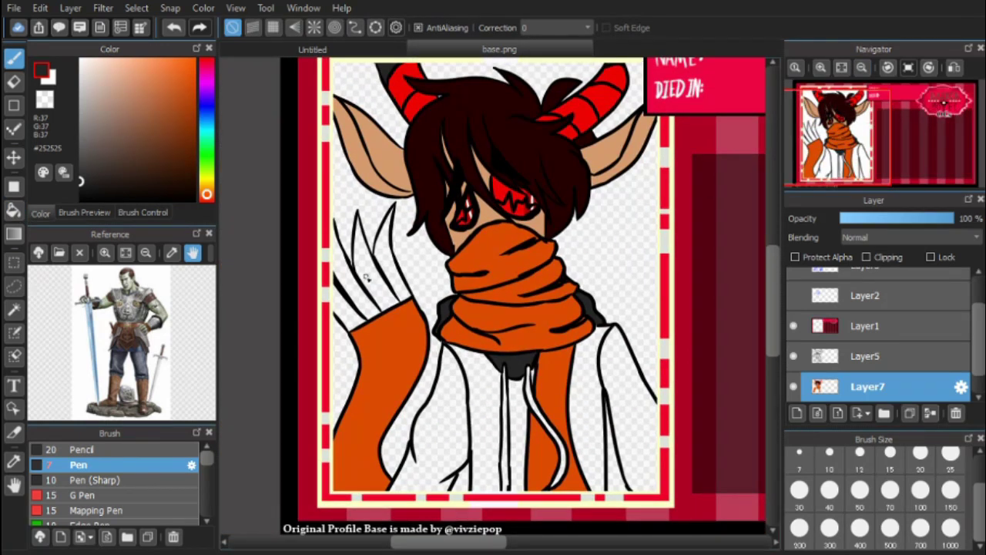
pyautogui.click(80, 59)
pyautogui.press('g')
pyautogui.click(377, 258)
pyautogui.click(395, 262)
pyautogui.click(356, 281)
pyautogui.click(346, 308)
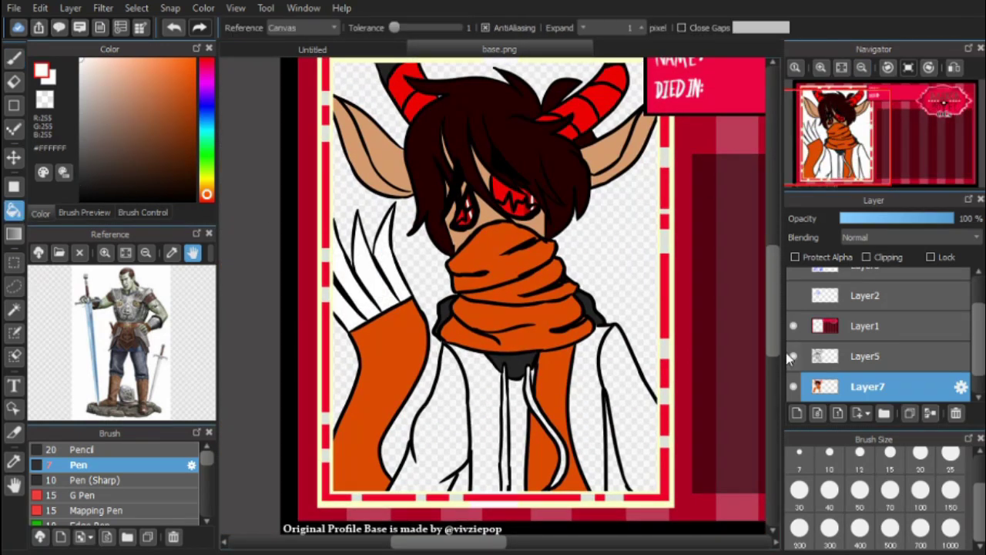
# - Fill the jacket's front panels and both sleeves with bright yellow (#FFE800)
pyautogui.scroll(-1, 793, 355)
pyautogui.click(793, 386)
pyautogui.click(793, 386)
pyautogui.click(207, 180)
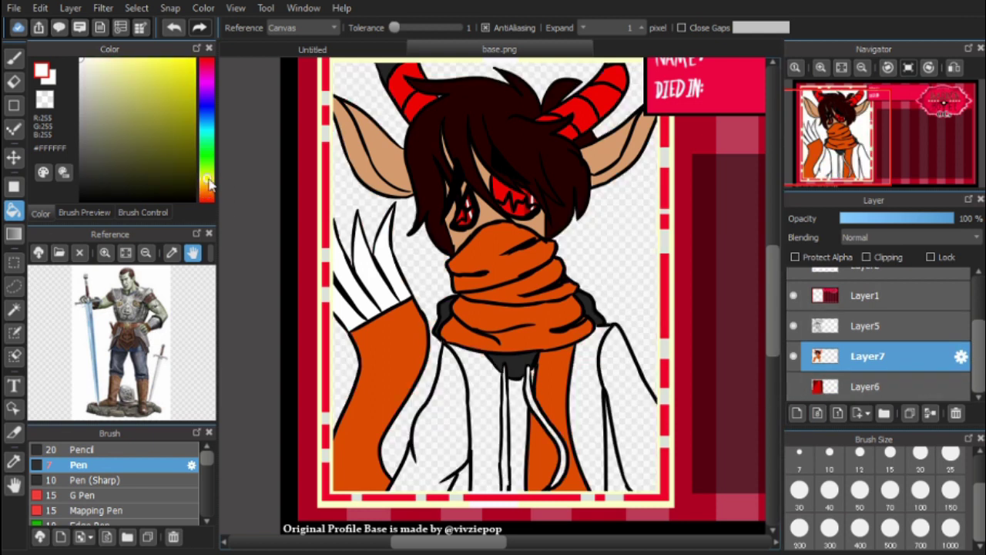
pyautogui.click(194, 60)
pyautogui.click(474, 431)
pyautogui.click(589, 416)
pyautogui.click(621, 370)
pyautogui.click(436, 478)
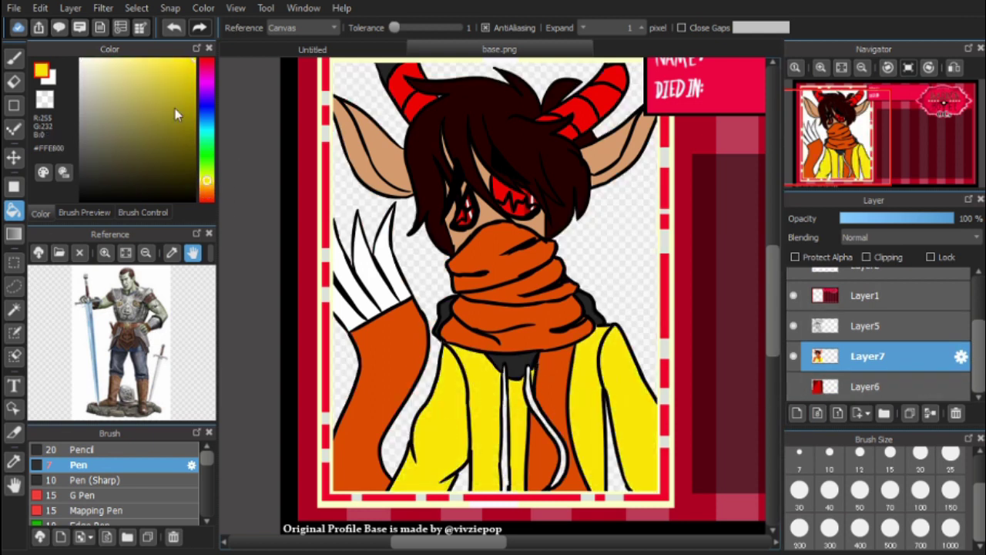
# - Recolour both jacket sleeves with near-black (#0A0A0A)
pyautogui.click(85, 189)
pyautogui.click(431, 447)
pyautogui.click(632, 416)
pyautogui.click(80, 195)
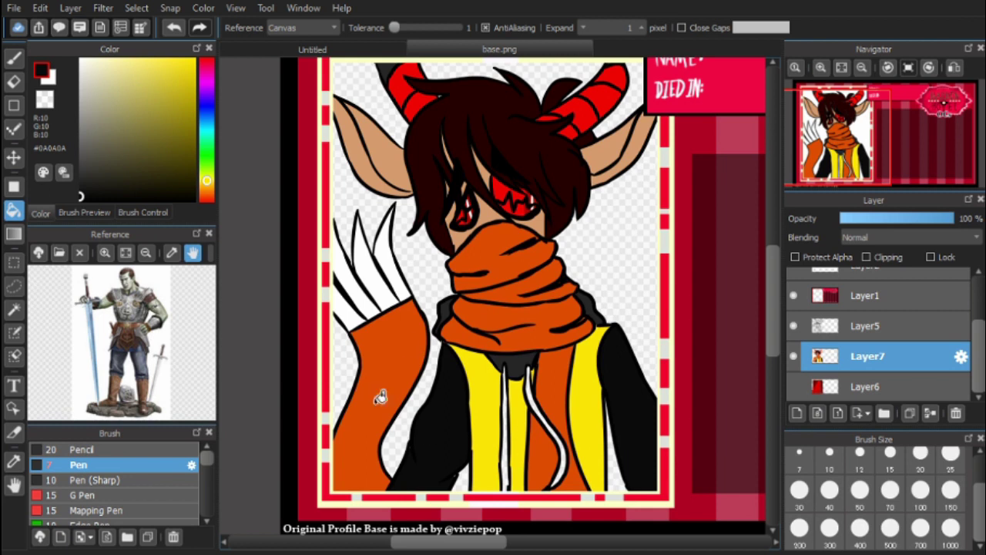
# - Paint over unfilled gaps in the jacket with the Pen at size 7, using the sampled yellow and near-black
pyautogui.press('b')
pyautogui.keyDown('alt'); pyautogui.click(490, 376); pyautogui.keyUp('alt')
pyautogui.scroll(4, 490, 375)
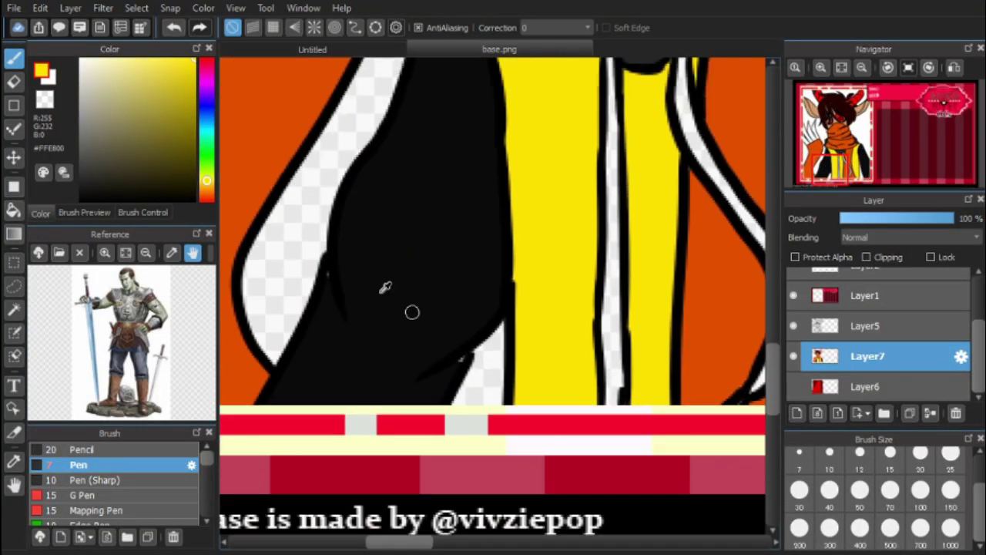
pyautogui.keyDown('alt'); pyautogui.click(411, 310); pyautogui.keyUp('alt')
pyautogui.scroll(5, 741, 198)
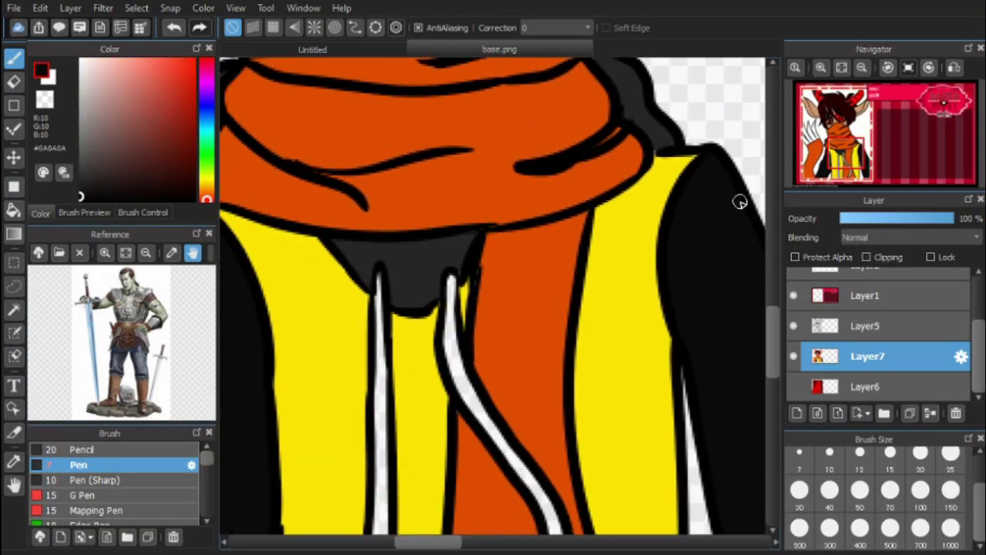
pyautogui.keyDown('alt'); pyautogui.click(693, 185); pyautogui.keyUp('alt')
pyautogui.scroll(5, 623, 132)
pyautogui.scroll(-5, 609, 213)
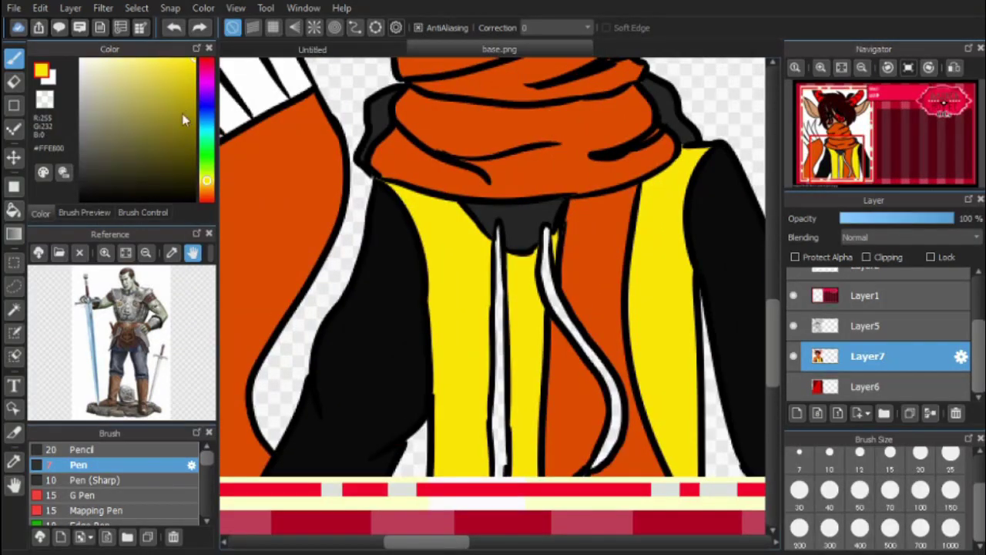
# - Fill both jacket drawstrings with dark red (#B30000)
pyautogui.click(207, 62)
pyautogui.press('g')
pyautogui.click(558, 324)
pyautogui.click(498, 273)
pyautogui.press('b')
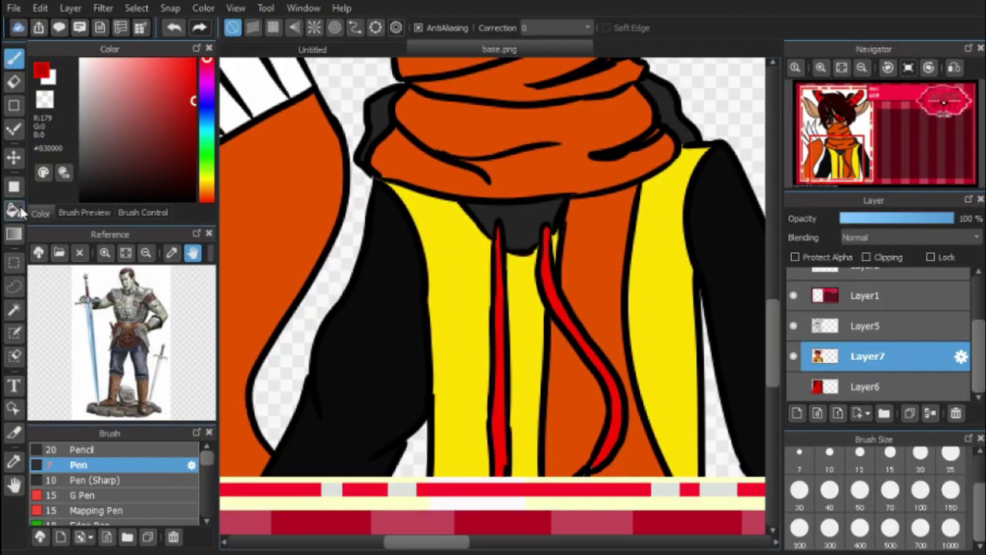
pyautogui.click(13, 210)
pyautogui.click(559, 324)
pyautogui.click(499, 346)
pyautogui.press('b')
# - Try a dark olive fill on the jacket's yellow front panels, and undo it
pyautogui.scroll(-5, 631, 209)
pyautogui.scroll(5, 655, 231)
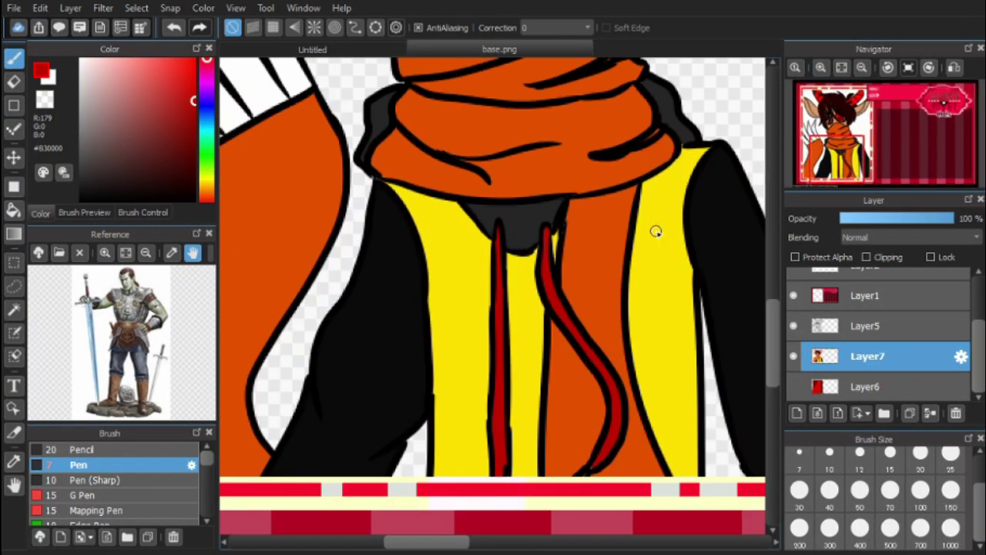
pyautogui.keyDown('alt'); pyautogui.click(656, 231); pyautogui.keyUp('alt')
pyautogui.click(194, 98)
pyautogui.press('g')
pyautogui.click(462, 332)
pyautogui.click(532, 321)
pyautogui.click(662, 308)
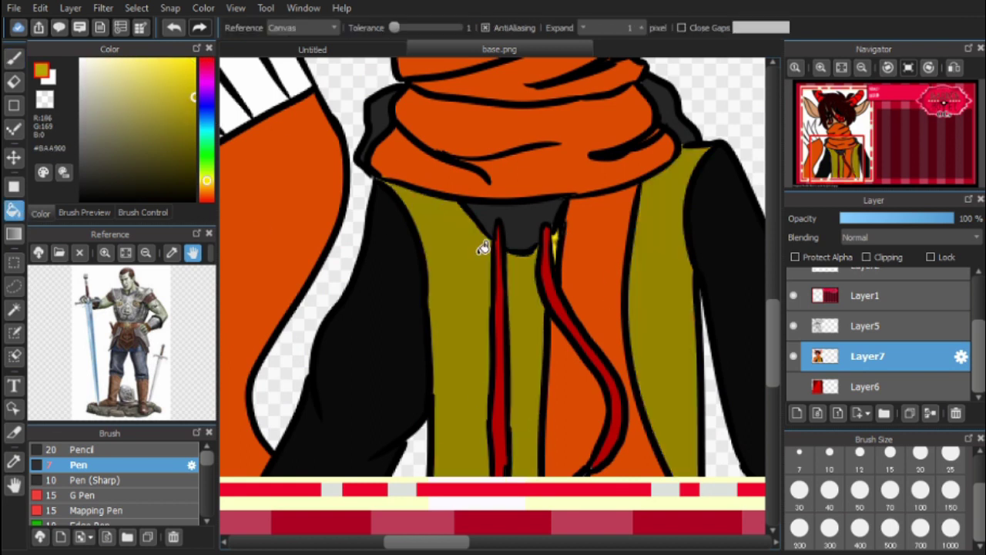
pyautogui.hotkey('ctrl', 'z')
pyautogui.hotkey('ctrl', 'z')
pyautogui.hotkey('ctrl', 'z')
# - Recolour the jacket's front panels with slightly darker yellow (#E7D200) and touch up gaps using the sampled yellow and drawstring red
pyautogui.keyDown('alt'); pyautogui.click(524, 314); pyautogui.keyUp('alt')
pyautogui.press('b')
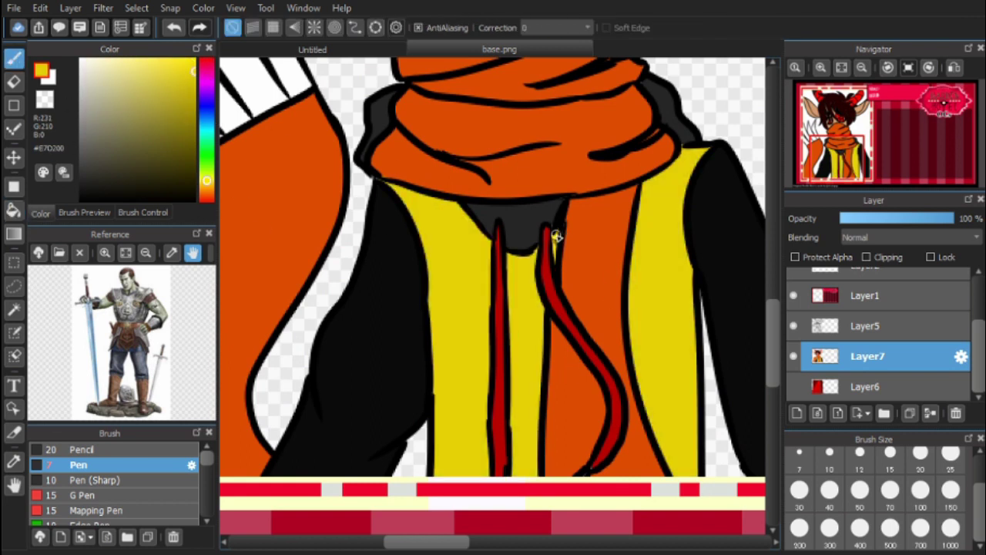
pyautogui.scroll(-2, 540, 300)
pyautogui.keyDown('alt'); pyautogui.click(552, 365); pyautogui.keyUp('alt')
pyautogui.keyDown('alt'); pyautogui.click(583, 293); pyautogui.keyUp('alt')
pyautogui.keyDown('alt'); pyautogui.click(552, 367); pyautogui.keyUp('alt')
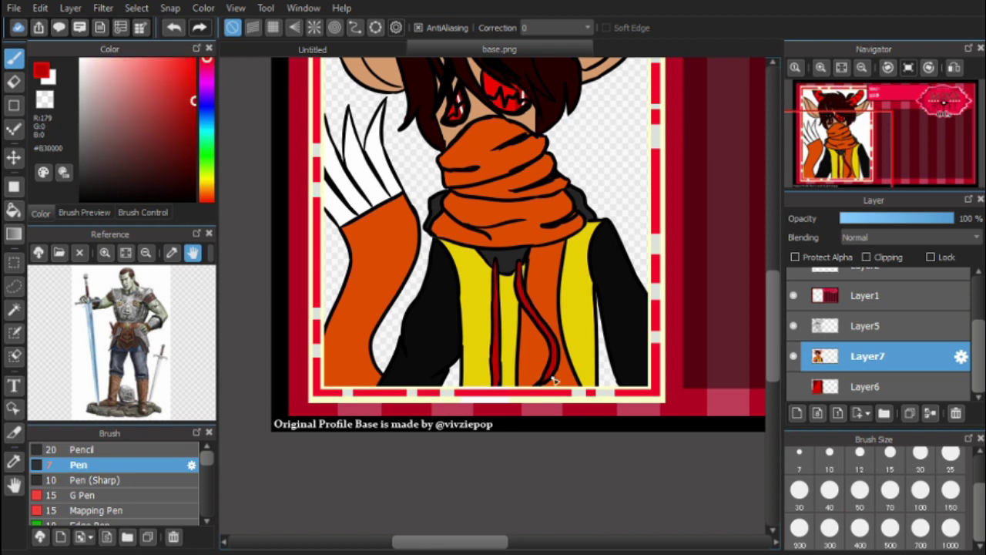
pyautogui.keyDown('alt'); pyautogui.click(553, 379); pyautogui.keyUp('alt')
pyautogui.keyDown('alt'); pyautogui.click(573, 293); pyautogui.keyUp('alt')
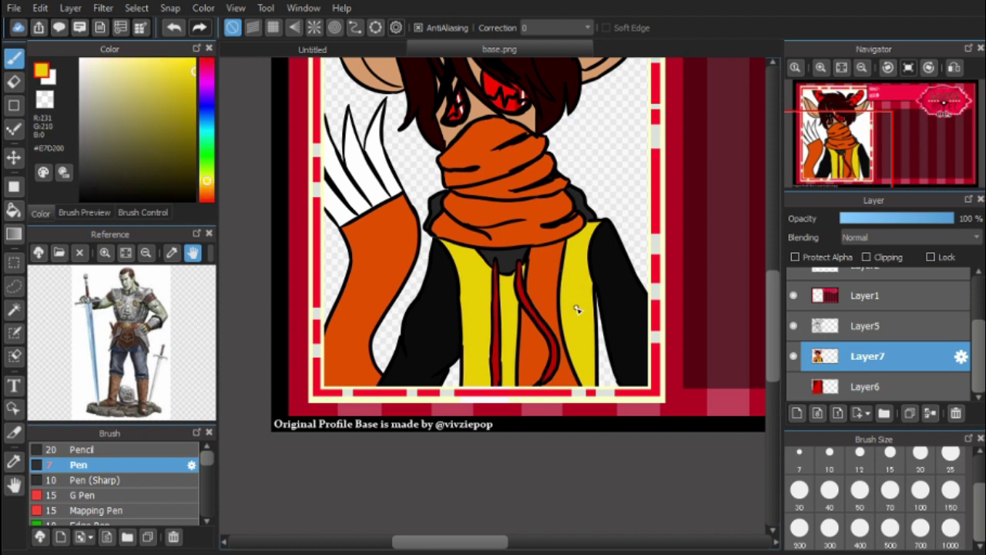
# - Show the Layer6 background and paint dark brown (#832D00) spots and rings of varied sizes on the scarf's folds
pyautogui.scroll(-2, 577, 314)
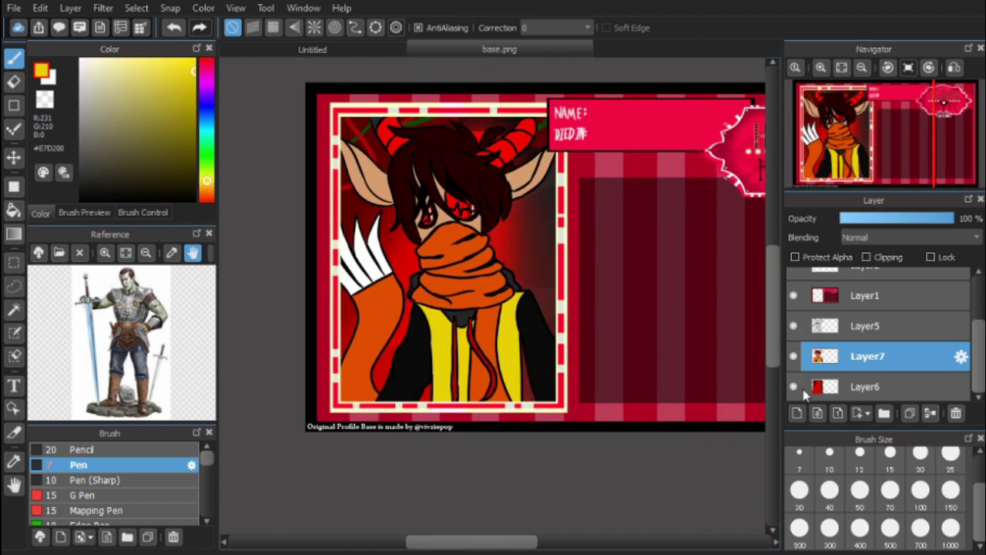
pyautogui.keyDown('alt'); pyautogui.click(420, 281); pyautogui.keyUp('alt')
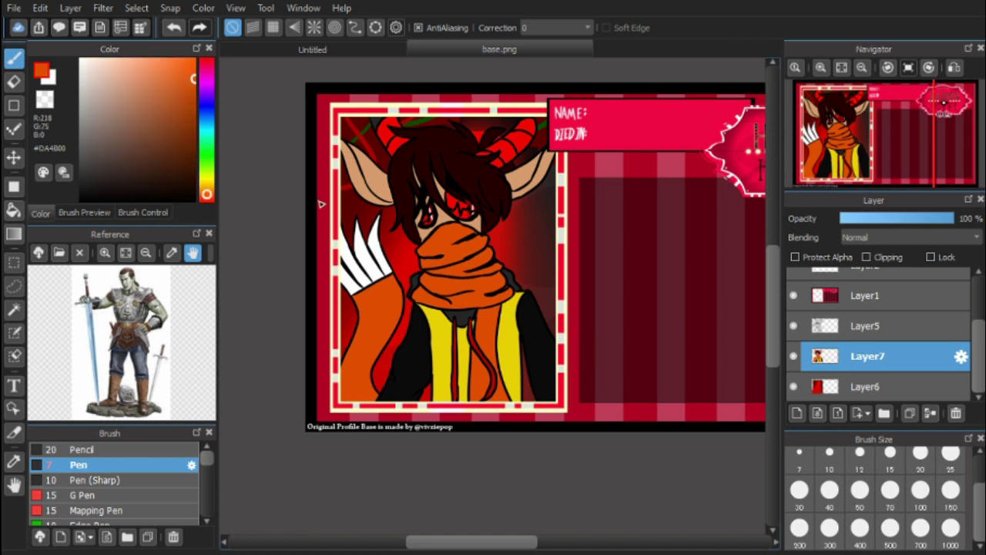
pyautogui.scroll(2, 459, 250)
pyautogui.moveTo(508, 311)
pyautogui.mouseDown()
pyautogui.moveTo(560, 305)
pyautogui.moveTo(508, 310)
pyautogui.mouseUp()
pyautogui.moveTo(470, 223); pyautogui.dragTo(482, 226)
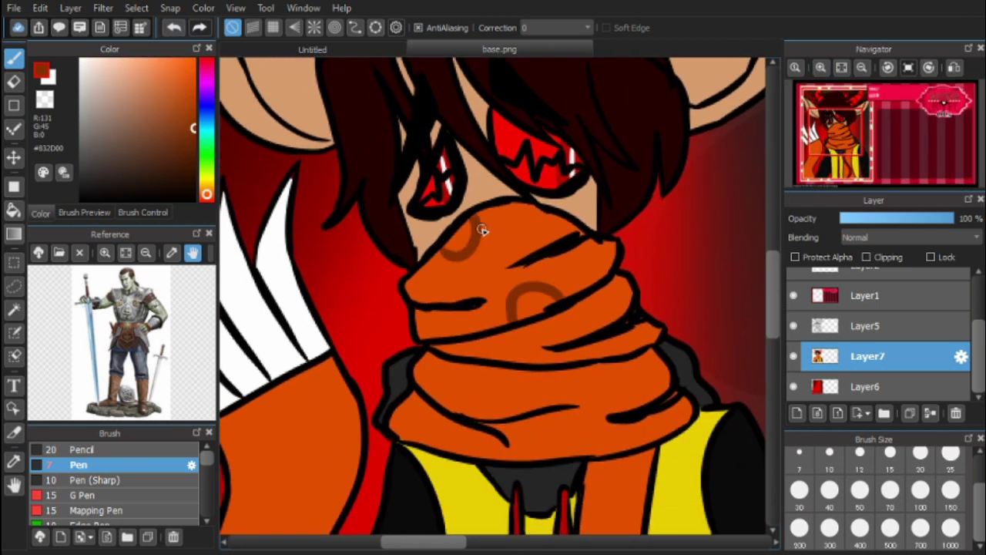
pyautogui.moveTo(428, 296); pyautogui.dragTo(434, 304)
pyautogui.click(600, 252)
pyautogui.moveTo(532, 218); pyautogui.dragTo(541, 228)
pyautogui.moveTo(497, 376)
pyautogui.mouseDown()
pyautogui.moveTo(511, 426)
pyautogui.moveTo(513, 402)
pyautogui.mouseUp()
pyautogui.click(419, 422)
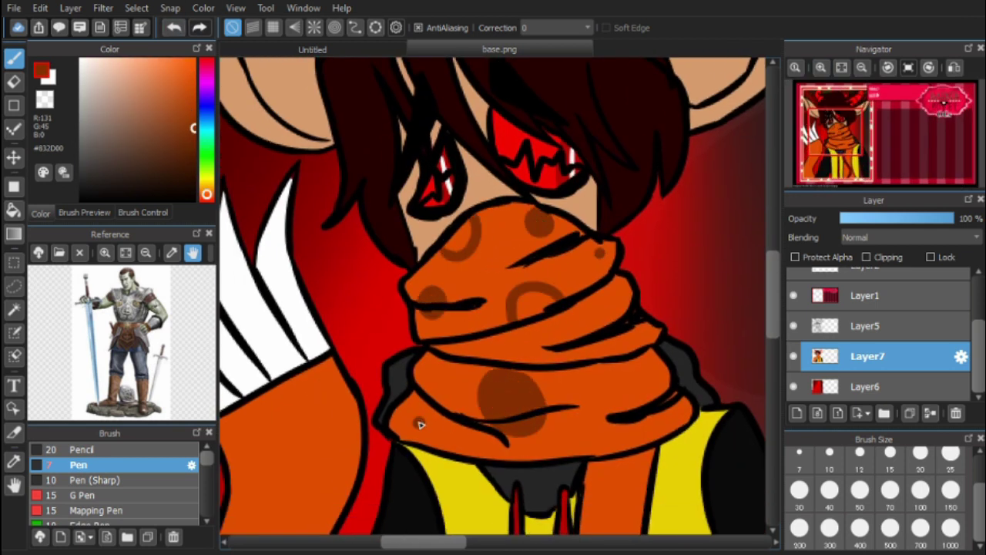
# - Add more dark brown spots to the scarf's middle folds and fill the two ring outlines on its upper folds
pyautogui.moveTo(428, 365); pyautogui.dragTo(439, 377)
pyautogui.moveTo(616, 294); pyautogui.dragTo(621, 302)
pyautogui.moveTo(549, 345); pyautogui.dragTo(568, 347)
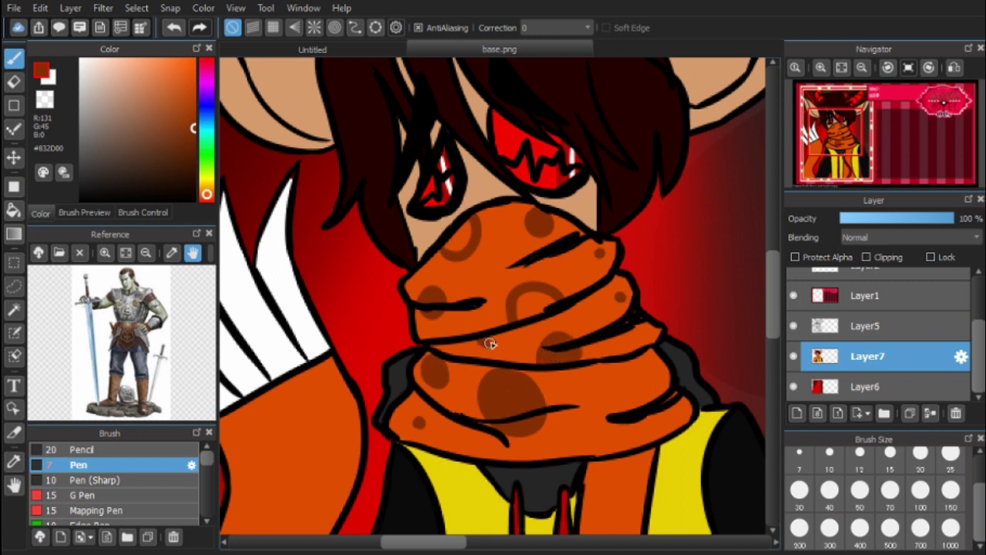
pyautogui.click(13, 209)
pyautogui.click(458, 235)
pyautogui.click(535, 305)
pyautogui.press('b')
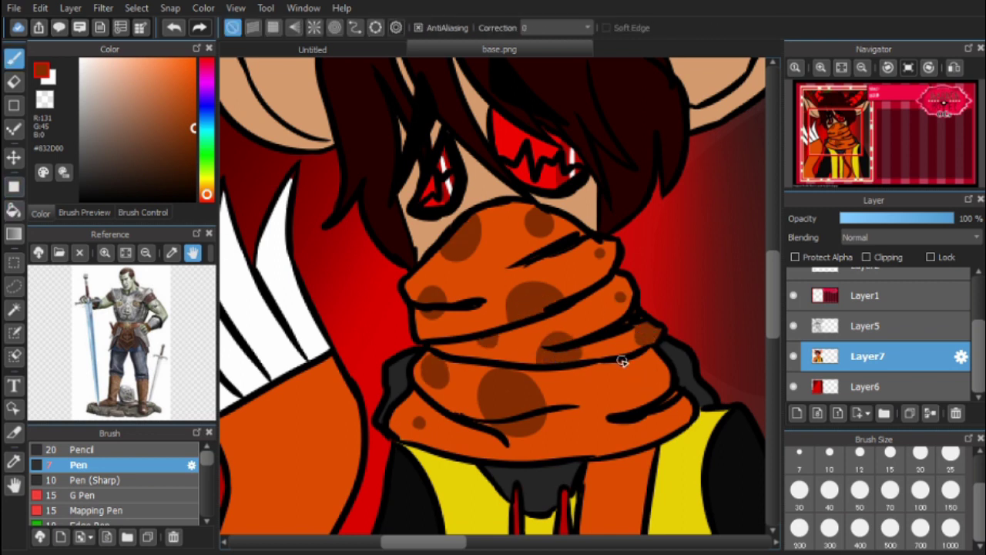
# - Draw dark brown spots and ring outlines on the scarf's lower folds and hanging end
pyautogui.moveTo(666, 362); pyautogui.dragTo(647, 384)
pyautogui.moveTo(622, 447); pyautogui.dragTo(670, 441)
pyautogui.keyDown('alt'); pyautogui.click(674, 459); pyautogui.keyUp('alt')
pyautogui.scroll(-5, 736, 282)
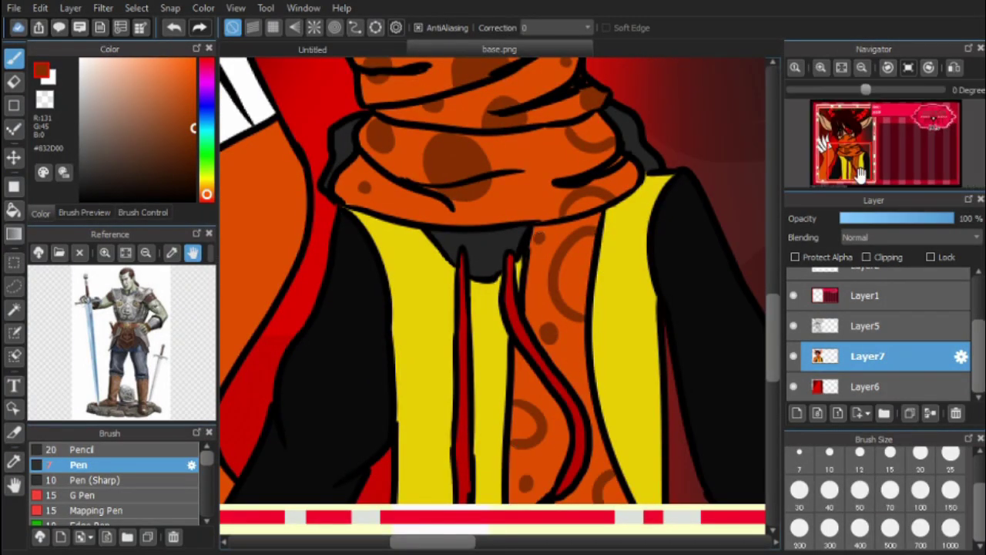
# - Draw dark brown (#832D00) spots and ring outlines along the raised orange forearm
pyautogui.hscroll(-5, 556, 495)
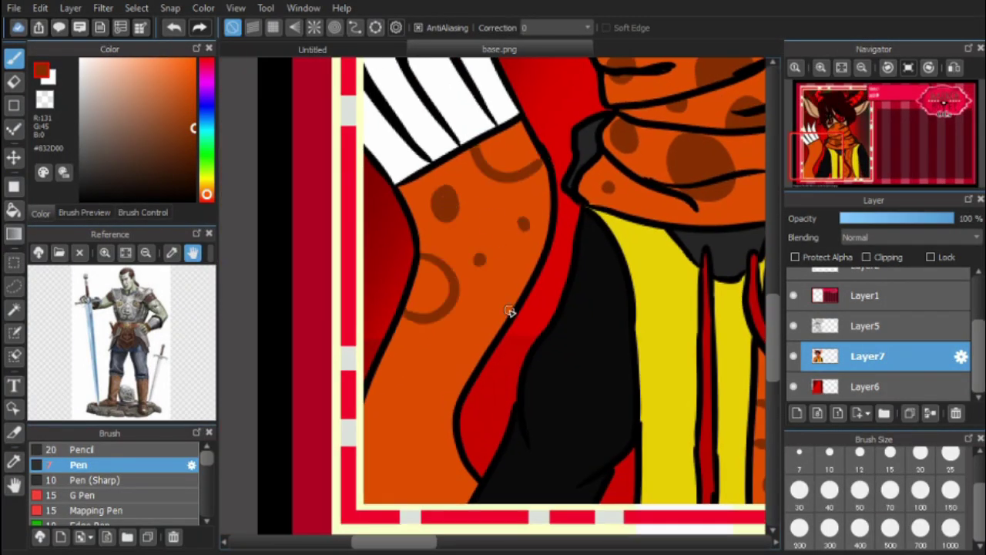
pyautogui.moveTo(509, 311); pyautogui.dragTo(476, 339)
pyautogui.moveTo(362, 409); pyautogui.dragTo(385, 462)
pyautogui.moveTo(427, 369); pyautogui.dragTo(431, 385)
pyautogui.moveTo(451, 451); pyautogui.dragTo(454, 486)
# - Fill the ring outlines on the raised forearm with dark brown (#832D00)
pyautogui.click(13, 209)
pyautogui.click(504, 150)
pyautogui.click(435, 281)
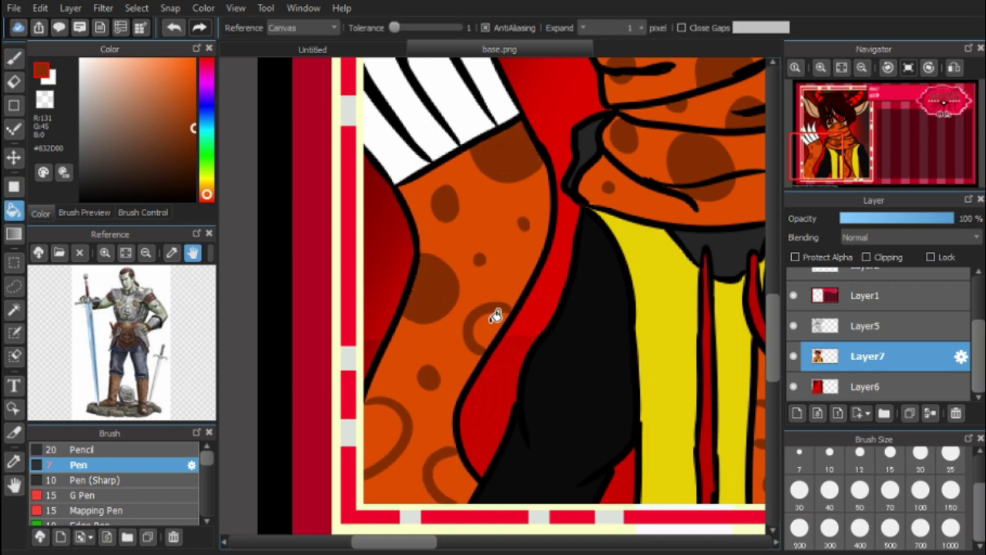
pyautogui.click(381, 431)
pyautogui.click(456, 475)
# - Fill the remaining ring outlines on the scarf's lower folds and hanging end with dark brown
pyautogui.scroll(5, 596, 370)
pyautogui.scroll(-8, 452, 359)
pyautogui.hscroll(5, 451, 359)
pyautogui.click(453, 362)
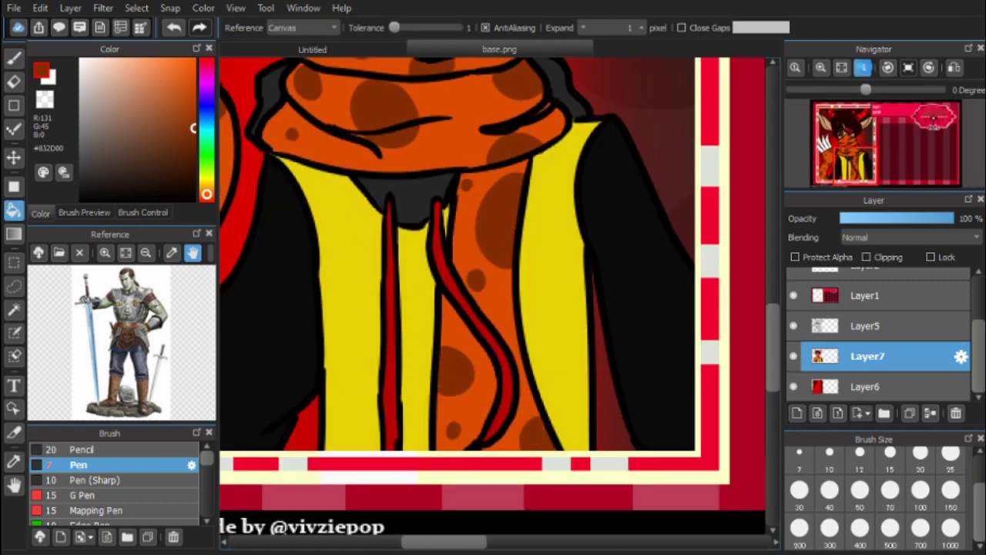
pyautogui.click(841, 67)
pyautogui.click(841, 67)
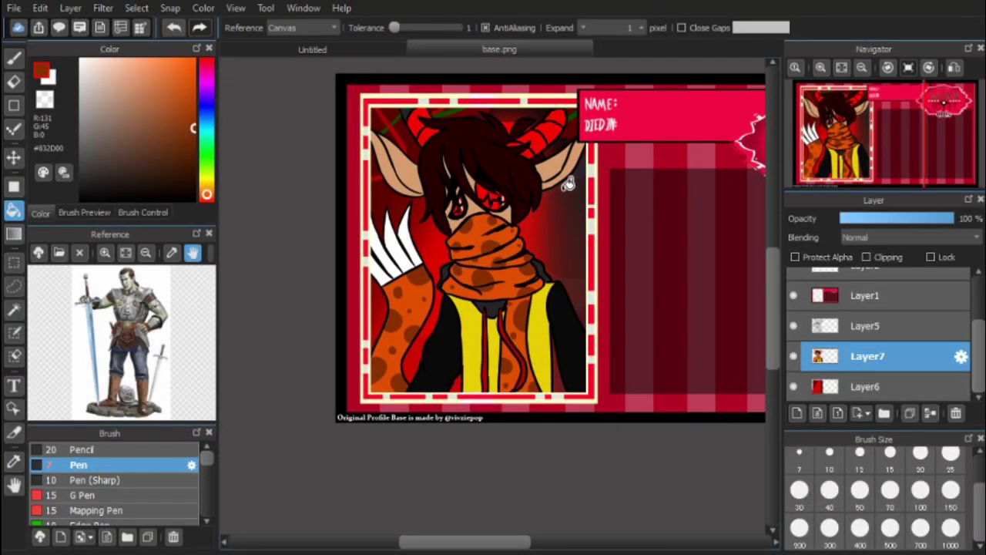
# - Draw diagonal boundary lines across the jacket's yellow panels and fill the areas below them with dark yellow (#AA9A00)
pyautogui.keyDown('alt'); pyautogui.click(474, 350); pyautogui.keyUp('alt')
pyautogui.press('b')
pyautogui.scroll(3, 462, 327)
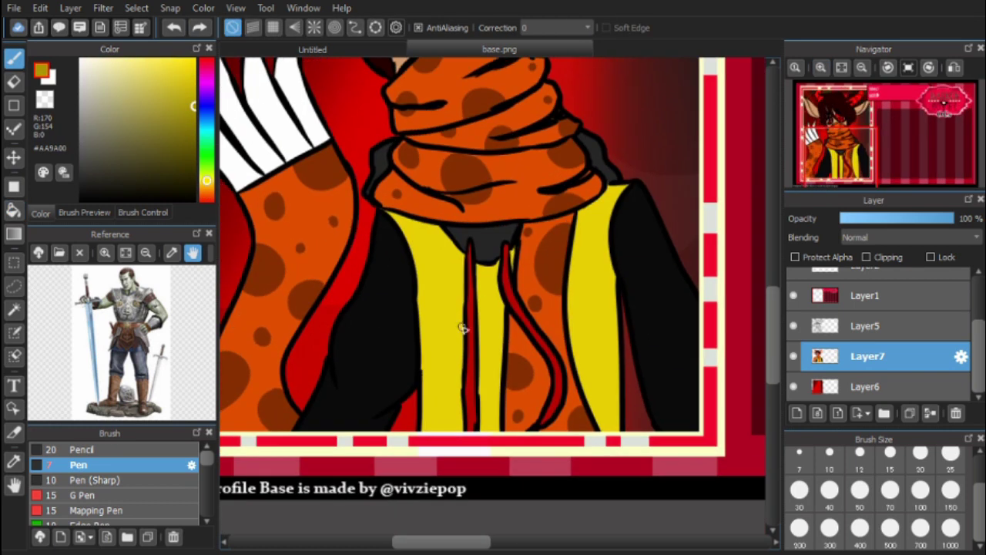
pyautogui.moveTo(462, 327); pyautogui.dragTo(422, 372)
pyautogui.moveTo(597, 324); pyautogui.dragTo(625, 379)
pyautogui.press('g')
pyautogui.click(443, 385)
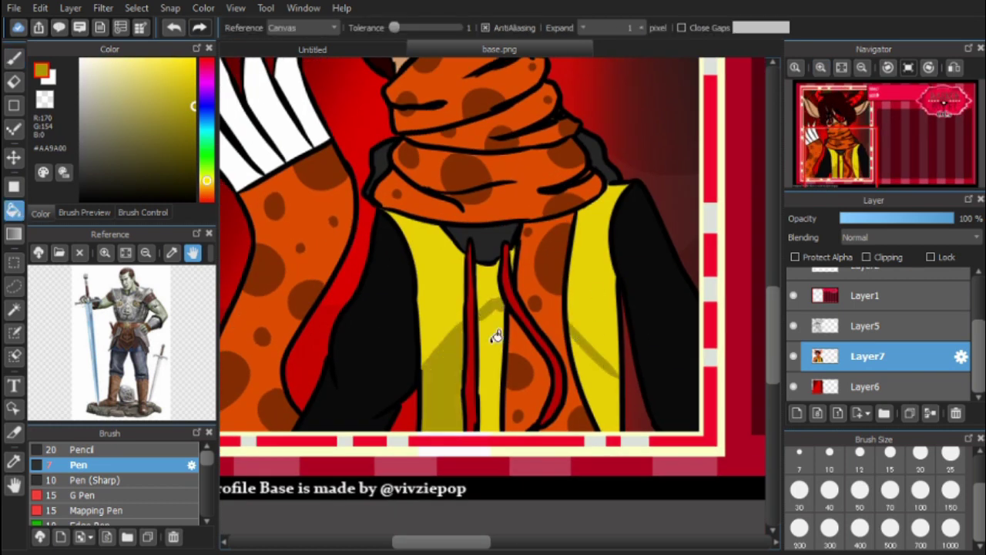
pyautogui.click(492, 370)
pyautogui.click(595, 385)
# - Outline a diagonal band across the lower part of the jacket's yellow panels and fill it with black (#000000)
pyautogui.click(862, 67)
pyautogui.press('b')
pyautogui.click(81, 198)
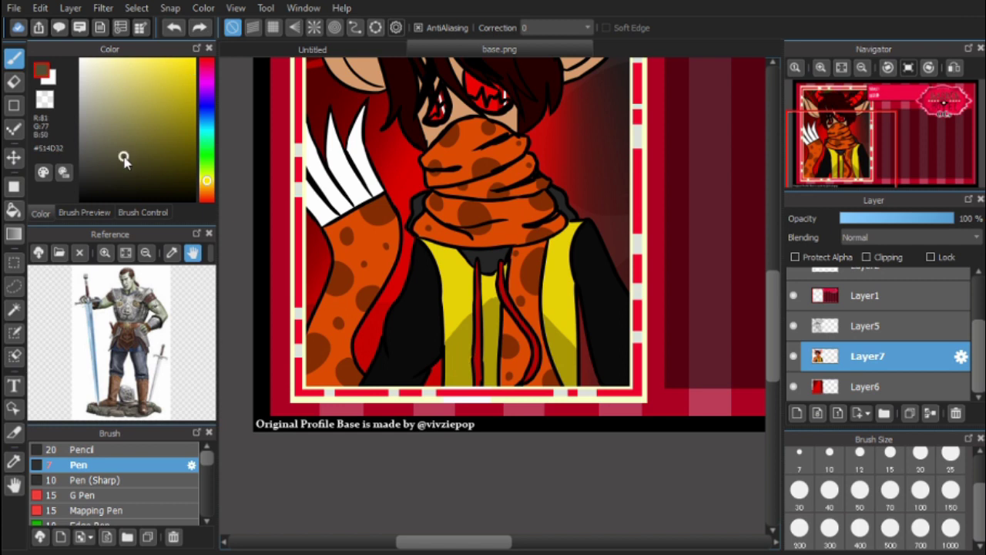
pyautogui.scroll(3, 495, 272)
pyautogui.moveTo(443, 315); pyautogui.dragTo(542, 235)
pyautogui.moveTo(645, 254); pyautogui.dragTo(699, 303)
pyautogui.moveTo(502, 297)
pyautogui.mouseDown()
pyautogui.moveTo(444, 339)
pyautogui.moveTo(547, 270)
pyautogui.mouseUp()
pyautogui.moveTo(703, 301); pyautogui.dragTo(680, 326)
pyautogui.press('g')
pyautogui.click(470, 304)
pyautogui.click(533, 262)
pyautogui.click(682, 309)
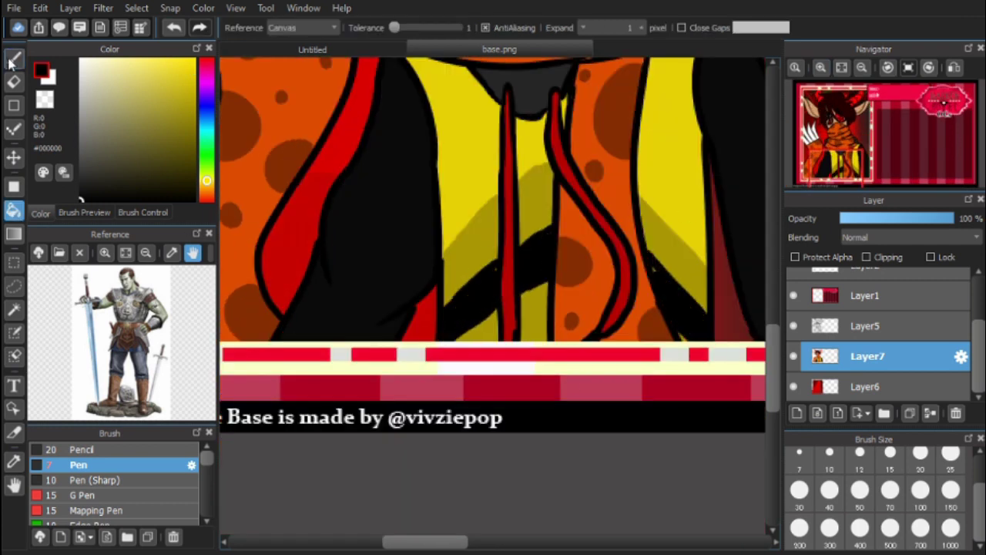
# - Draw diagonal lines across the upper ends of the jacket's yellow panels and fill the areas above them with black
pyautogui.press('b')
pyautogui.scroll(-3, 449, 325)
pyautogui.scroll(4, 462, 231)
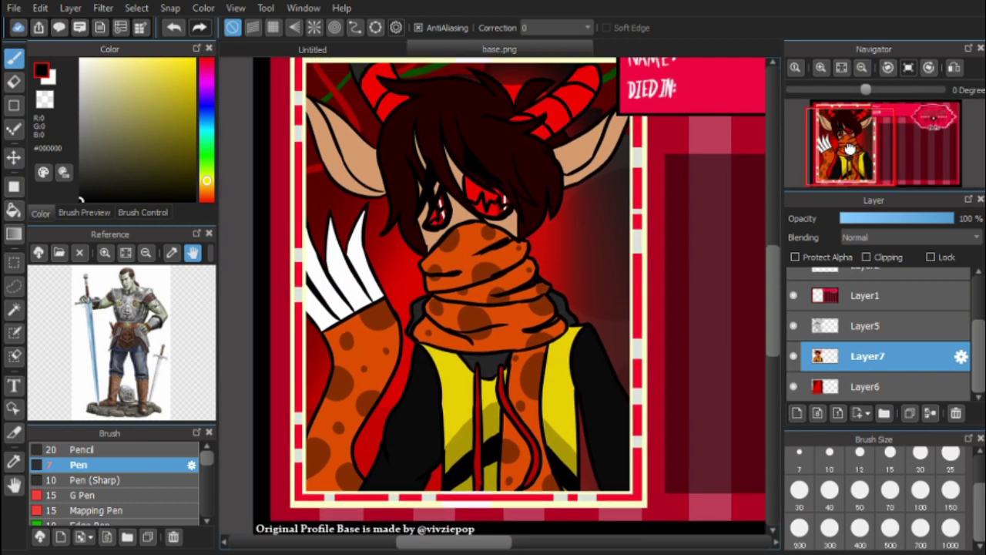
pyautogui.scroll(-3, 435, 417)
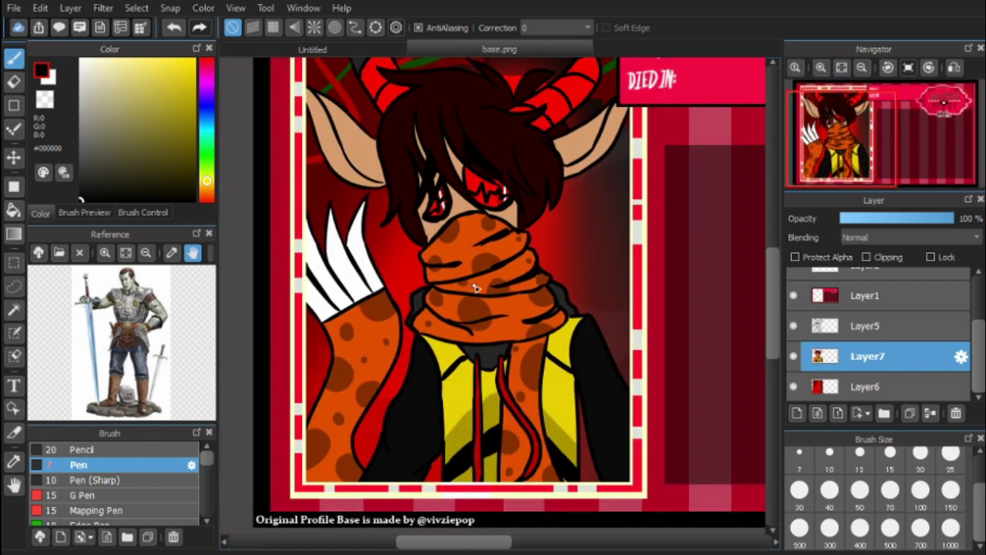
pyautogui.press('g')
pyautogui.click(444, 351)
pyautogui.click(564, 342)
pyautogui.press('b')
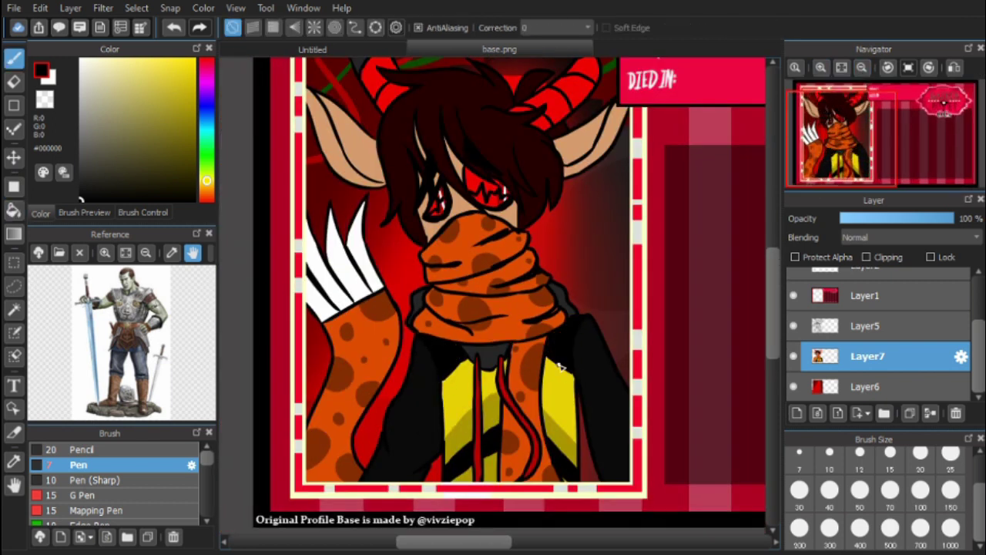
# - Colour the tips of both ears dark brown (#250000), matching the hair
pyautogui.scroll(-2, 560, 368)
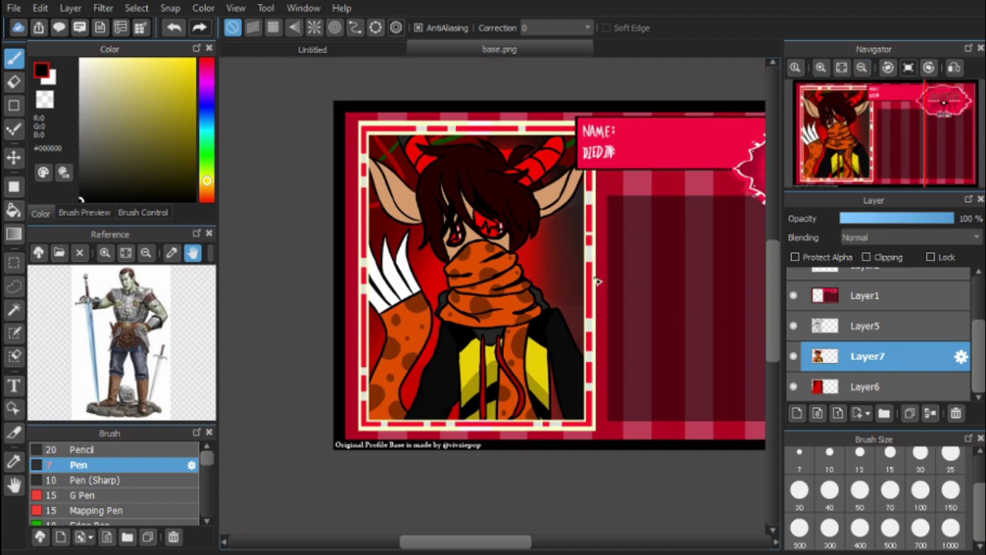
pyautogui.keyDown('alt'); pyautogui.click(497, 176); pyautogui.keyUp('alt')
pyautogui.scroll(3, 403, 297)
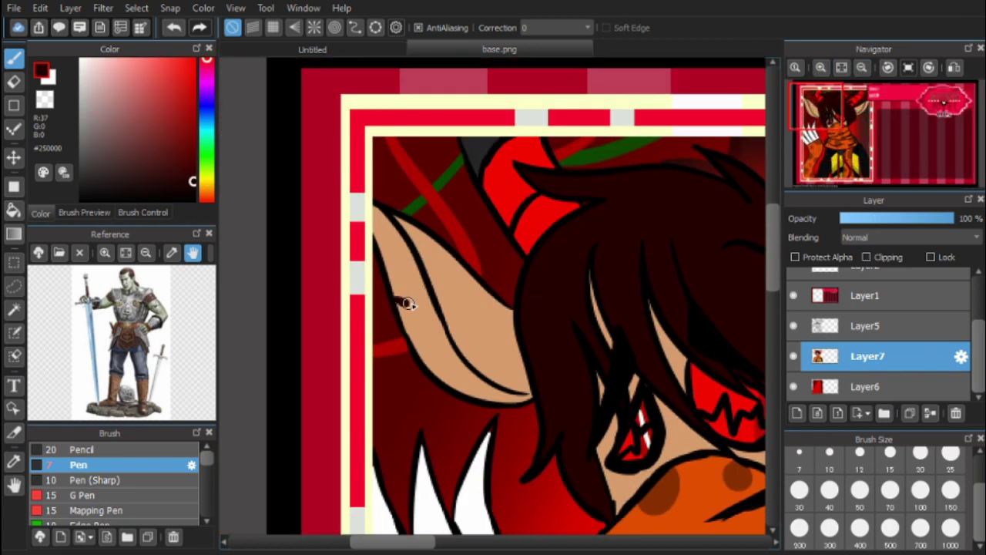
pyautogui.scroll(-1, 541, 322)
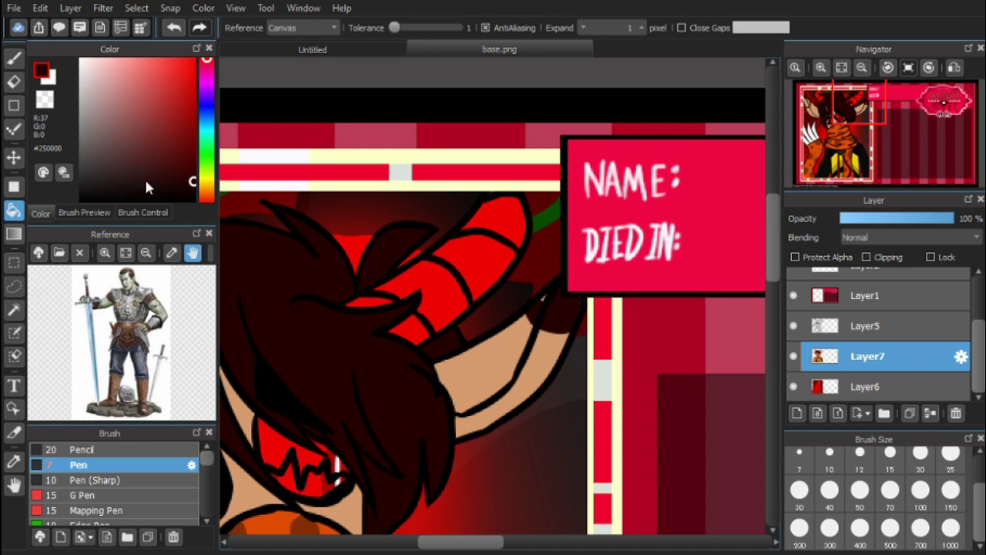
pyautogui.hscroll(-5, 484, 286)
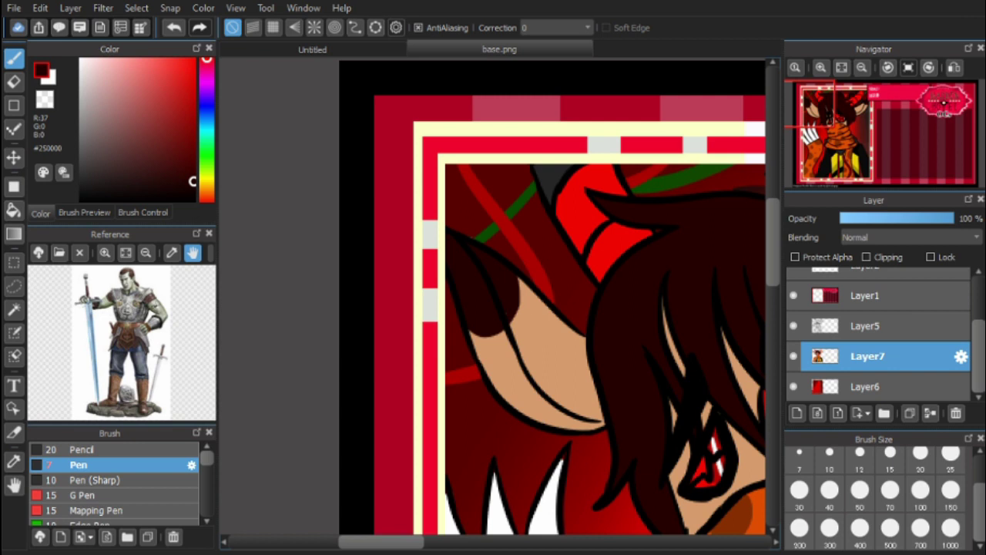
# - Add a layer above the flat colours and shade the face beneath the hair with brown (#9E6D48)
pyautogui.scroll(-5, 493, 301)
pyautogui.scroll(2, 493, 300)
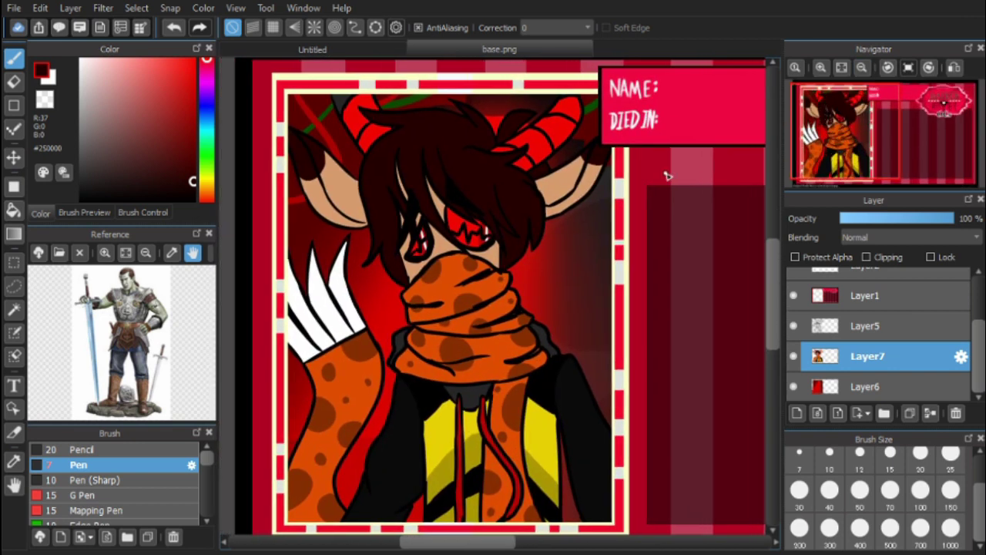
pyautogui.keyDown('alt'); pyautogui.click(545, 358); pyautogui.keyUp('alt')
pyautogui.moveTo(847, 143)
pyautogui.mouseDown()
pyautogui.moveTo(874, 138)
pyautogui.moveTo(844, 146)
pyautogui.mouseUp()
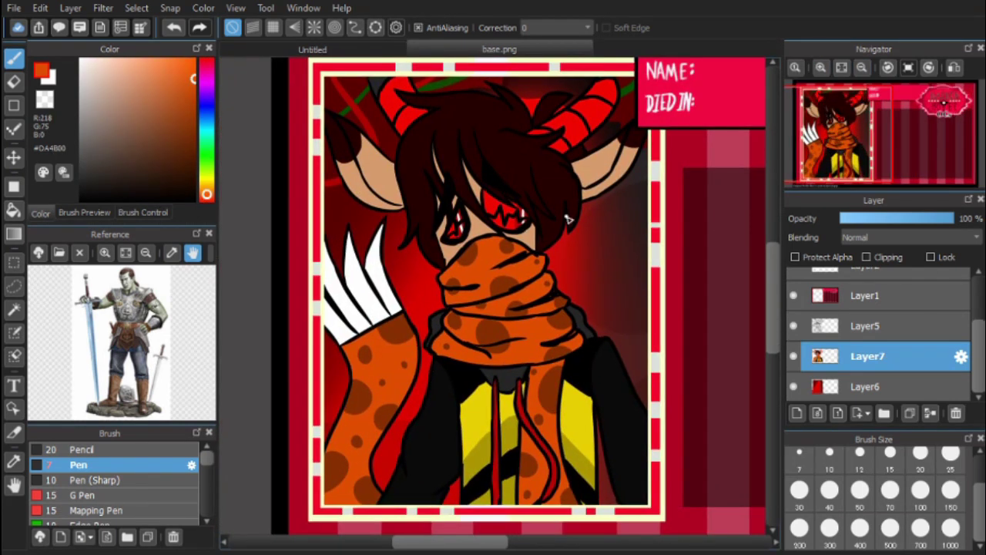
pyautogui.keyDown('alt'); pyautogui.click(569, 219); pyautogui.keyUp('alt')
pyautogui.scroll(5, 692, 171)
pyautogui.hotkey('ctrl', 'shift', 'n')
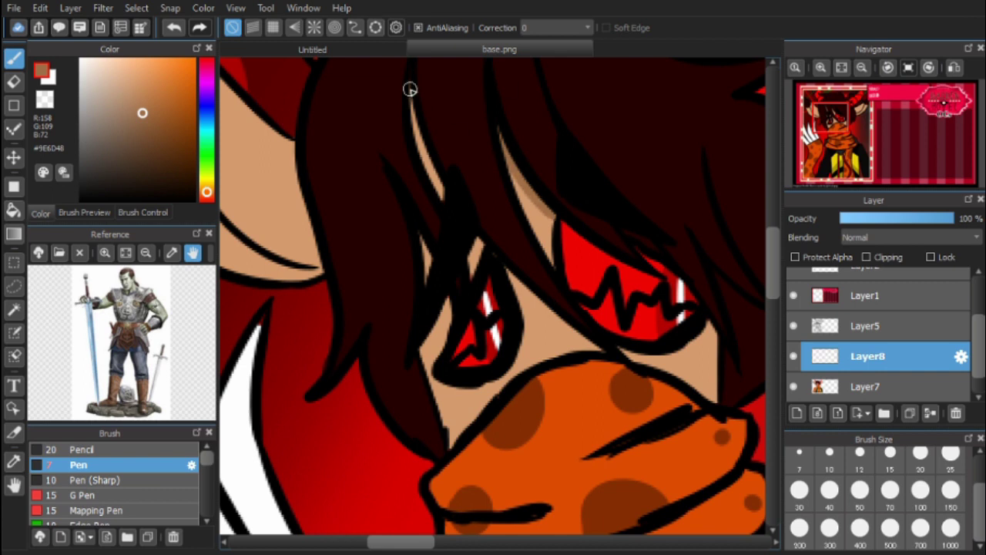
pyautogui.keyDown('alt'); pyautogui.click(700, 334); pyautogui.keyUp('alt')
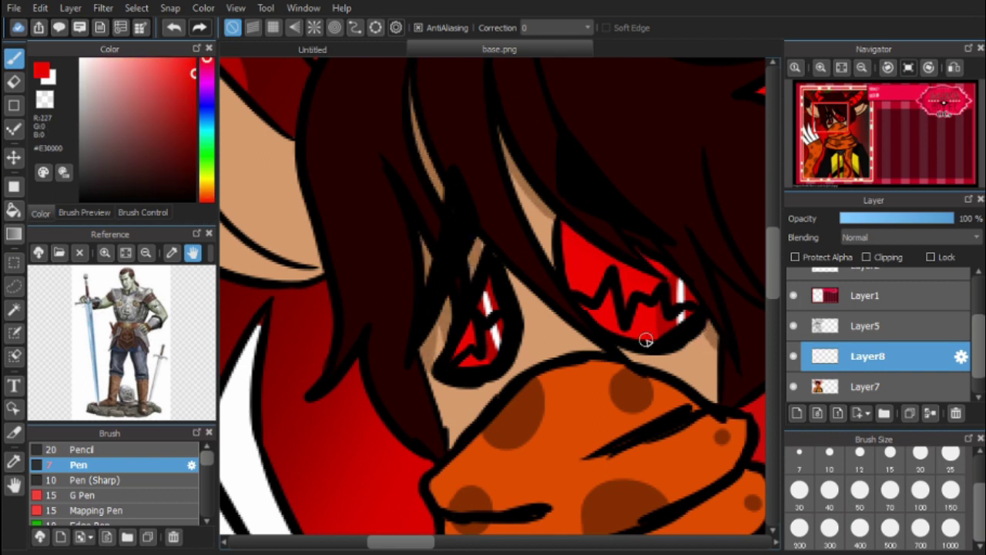
# - Shade the skin between the hair strands and the ear's edge beside the hair with darker brown (#926542)
pyautogui.keyDown('alt'); pyautogui.click(436, 176); pyautogui.keyUp('alt')
pyautogui.scroll(-3, 594, 346)
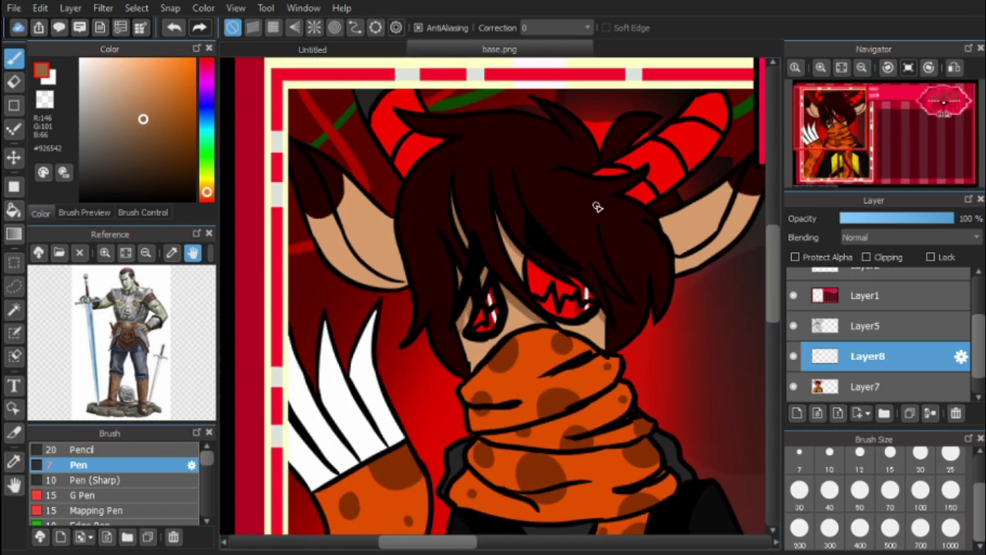
pyautogui.scroll(2, 357, 205)
pyautogui.keyDown('alt'); pyautogui.click(336, 329); pyautogui.keyUp('alt')
pyautogui.keyDown('ctrl'); pyautogui.click(339, 334); pyautogui.keyUp('ctrl')
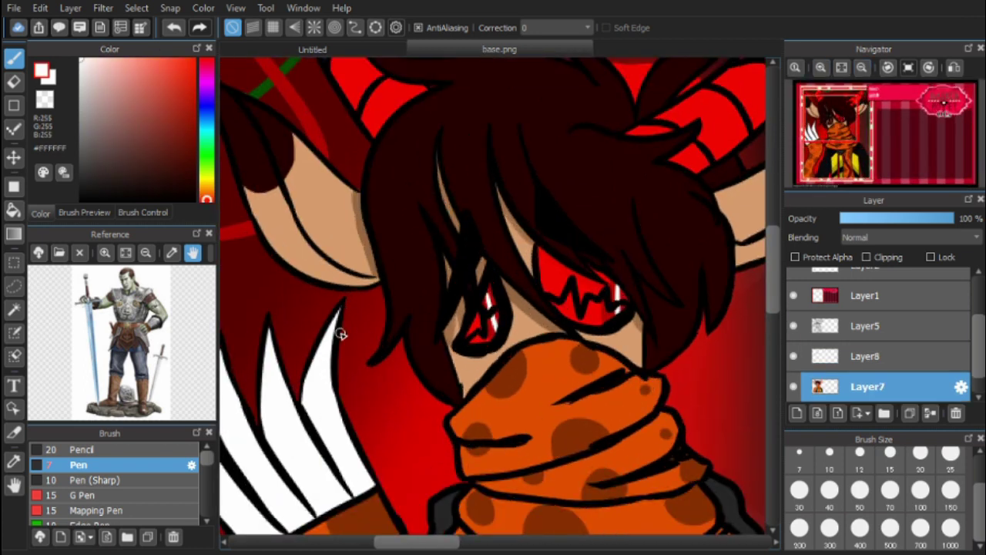
# - Shade beneath the scarf's upper fold with dark orange (#AB3B00) on Layer8
pyautogui.keyDown('alt'); pyautogui.click(667, 355); pyautogui.keyUp('alt')
pyautogui.keyDown('ctrl'); pyautogui.click(665, 362); pyautogui.keyUp('ctrl')
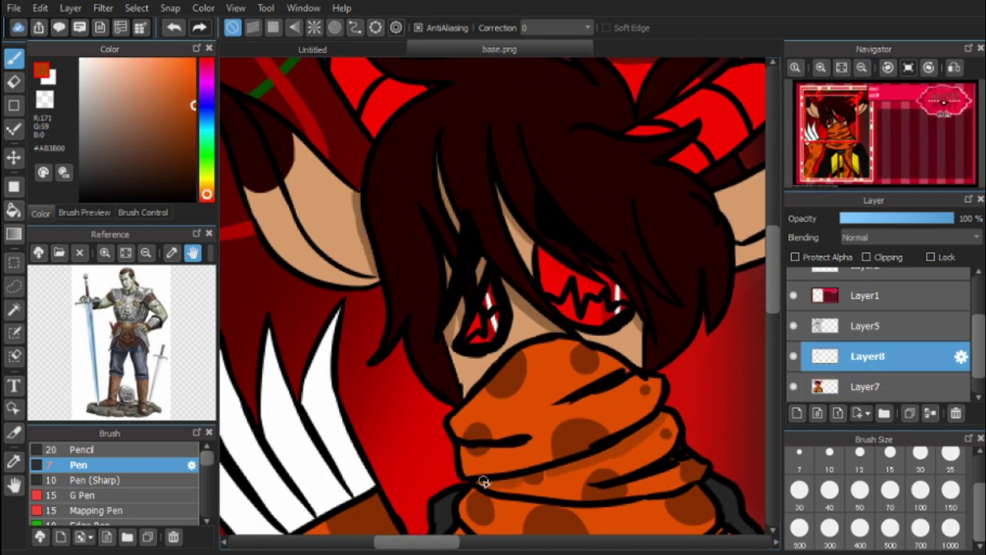
pyautogui.click(190, 129)
pyautogui.keyDown('alt'); pyautogui.click(565, 478); pyautogui.keyUp('alt')
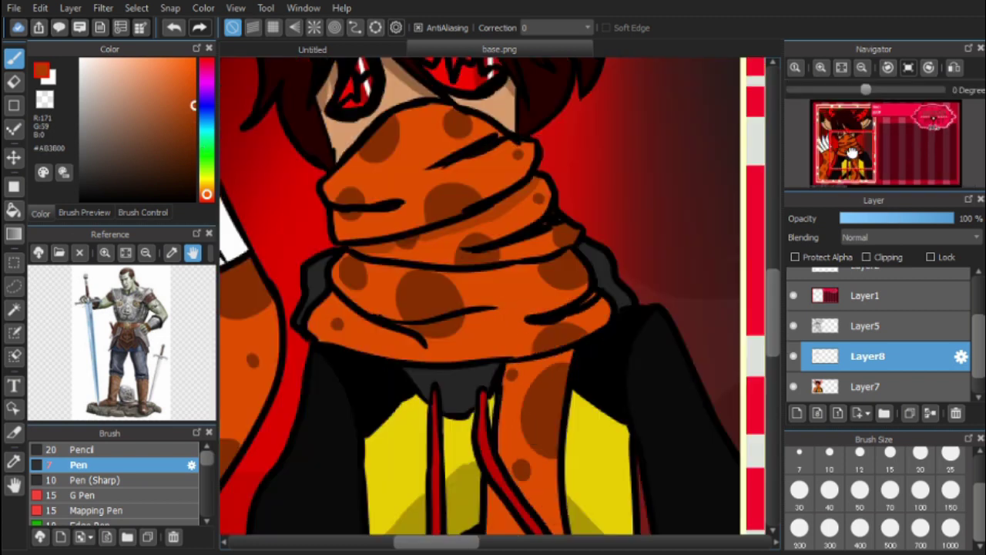
# - Shade the scarf's lower folds in dark orange (#AB3B00), their spots in dark brown (#6C2400) and the collar in near-black (#0A0A0A)
pyautogui.scroll(-5, 590, 294)
pyautogui.moveTo(392, 256)
pyautogui.mouseDown()
pyautogui.moveTo(444, 258)
pyautogui.moveTo(412, 237)
pyautogui.moveTo(491, 253)
pyautogui.moveTo(425, 253)
pyautogui.moveTo(520, 266)
pyautogui.moveTo(470, 261)
pyautogui.mouseUp()
pyautogui.keyDown('alt'); pyautogui.click(470, 261); pyautogui.keyUp('alt')
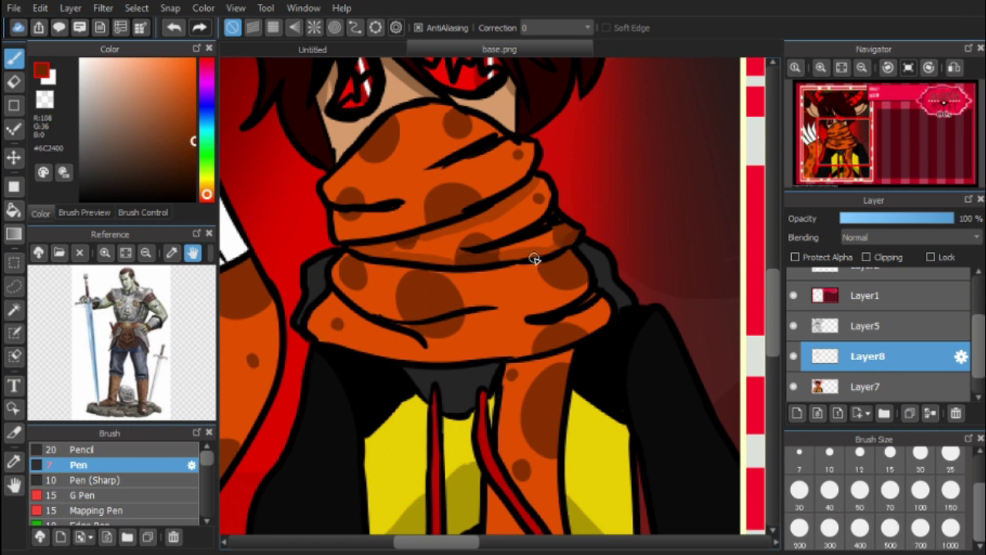
pyautogui.keyDown('alt'); pyautogui.click(569, 377); pyautogui.keyUp('alt')
pyautogui.scroll(-1, 543, 362)
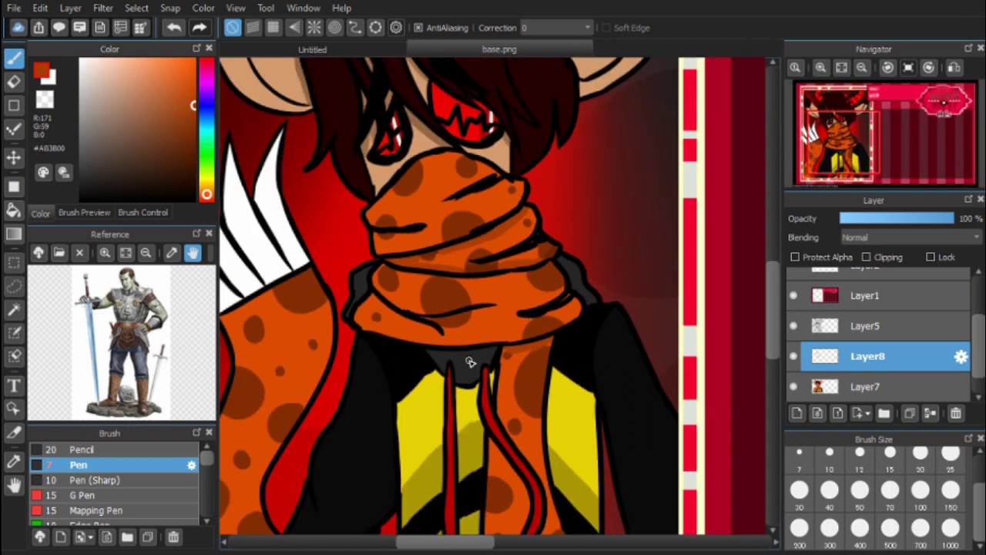
pyautogui.keyDown('alt'); pyautogui.click(497, 355); pyautogui.keyUp('alt')
pyautogui.scroll(-2, 497, 348)
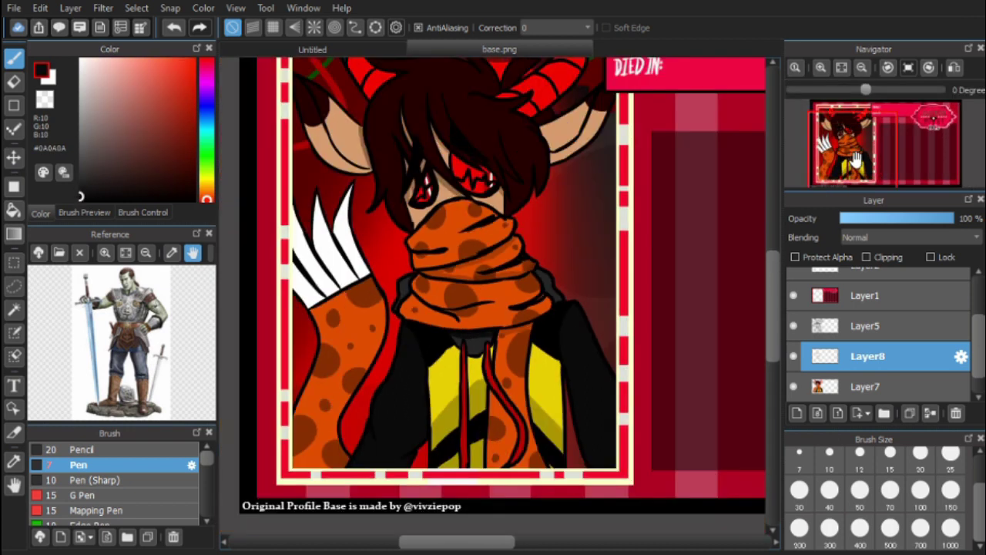
# - Shade the inner folds of both ears with brown (#926542) and their dark tips with near-black brown (#120000)
pyautogui.keyDown('alt'); pyautogui.click(322, 126); pyautogui.keyUp('alt')
pyautogui.keyDown('alt'); pyautogui.click(362, 162); pyautogui.keyUp('alt')
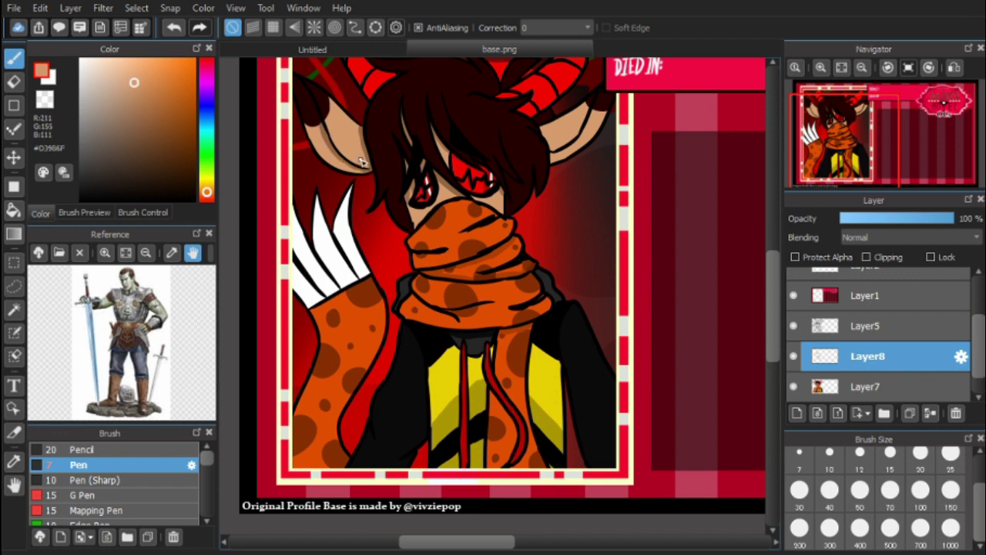
pyautogui.scroll(3, 339, 147)
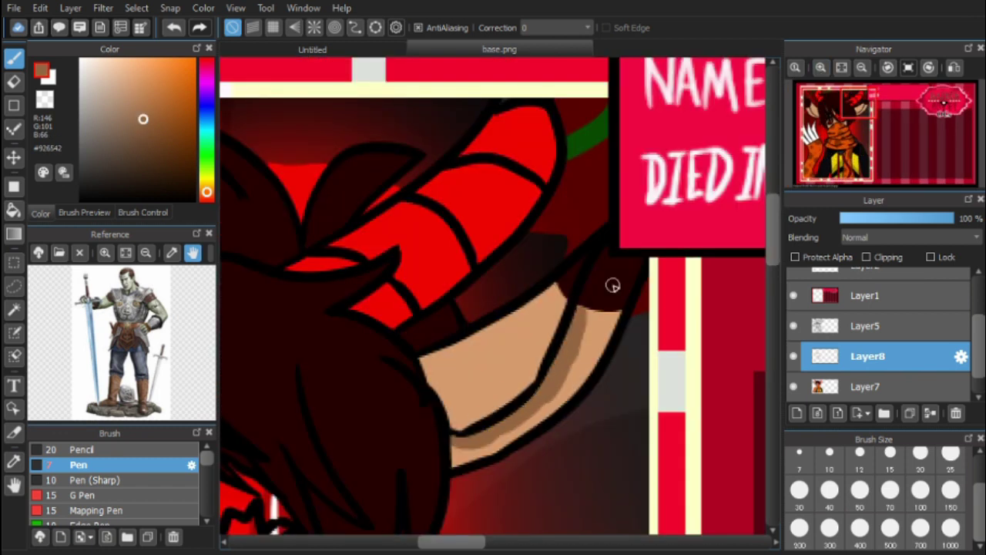
pyautogui.keyDown('alt'); pyautogui.click(591, 298); pyautogui.keyUp('alt')
pyautogui.scroll(5, 591, 298)
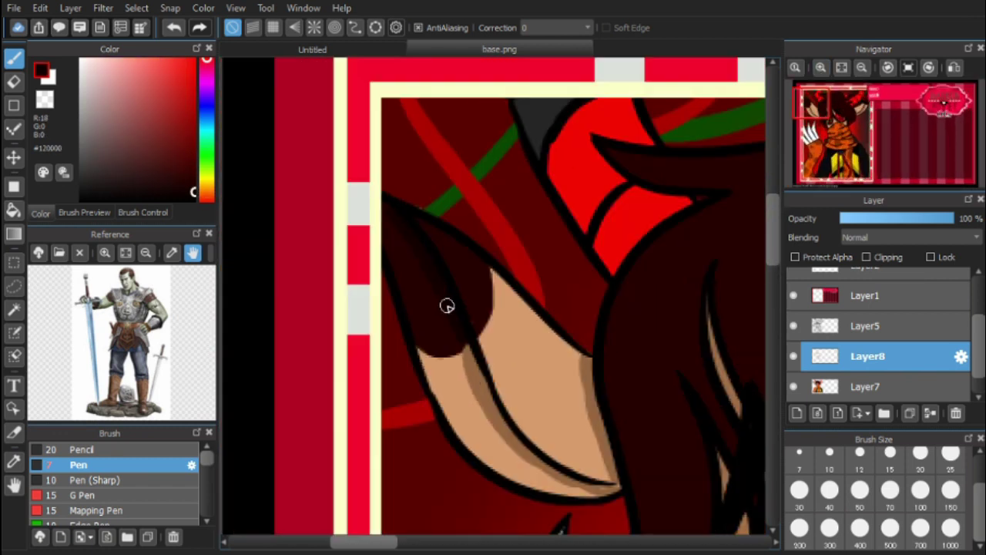
# - Shade the lower strands of the hair with near-black brown (#120000)
pyautogui.click(862, 68)
pyautogui.moveTo(651, 465); pyautogui.dragTo(444, 303)
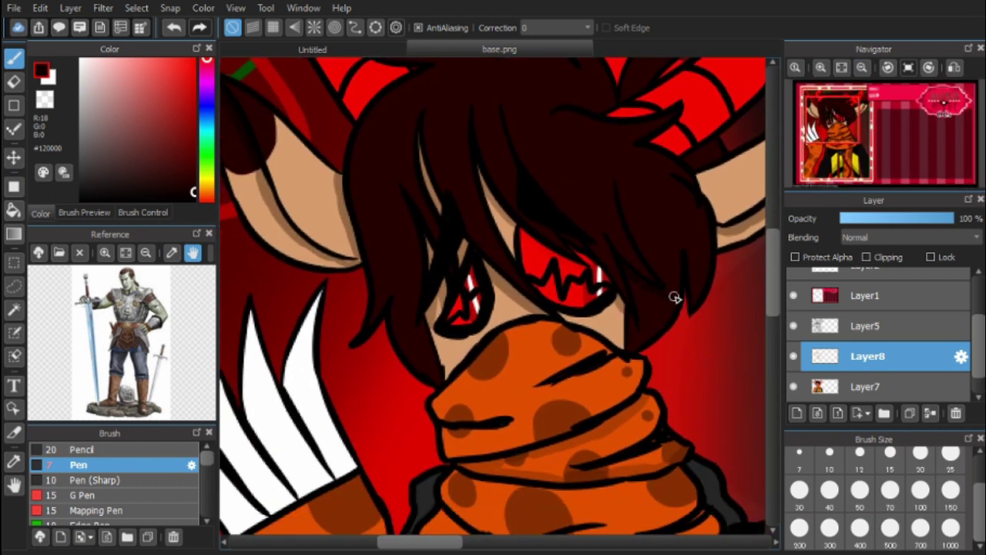
pyautogui.scroll(-5, 644, 330)
pyautogui.scroll(5, 643, 330)
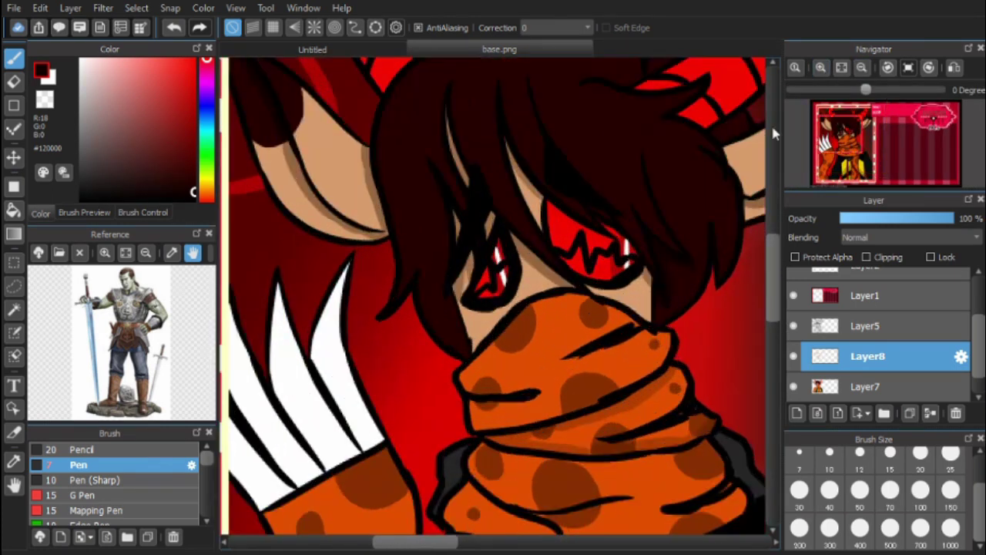
pyautogui.press('g')
pyautogui.click(862, 68)
pyautogui.scroll(-5, 493, 300)
pyautogui.scroll(5, 492, 300)
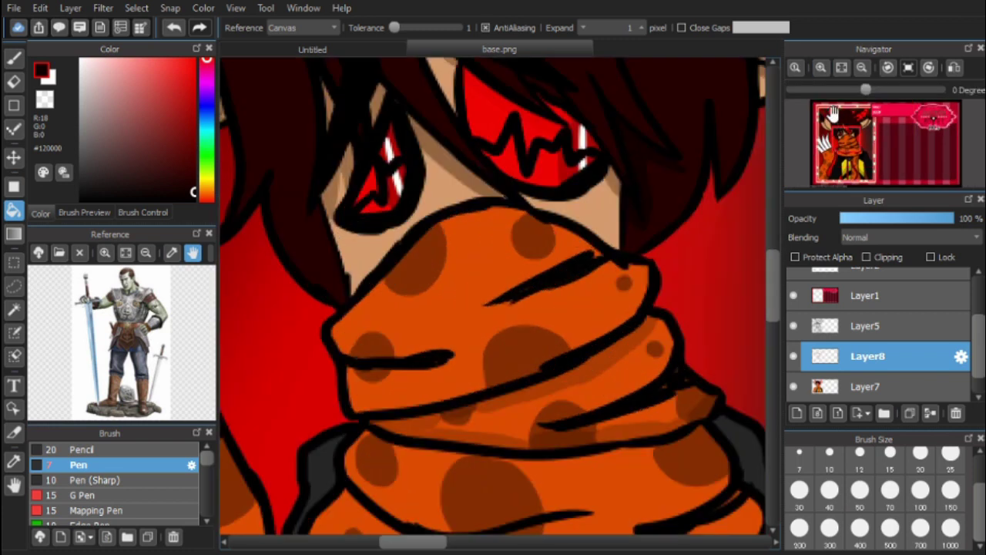
# - Shade the remaining orange areas of the scarf with dark orange (#AB3B00)
pyautogui.moveTo(480, 431); pyautogui.dragTo(480, 101)
pyautogui.keyDown('alt'); pyautogui.click(480, 101); pyautogui.keyUp('alt')
pyautogui.press('b')
pyautogui.moveTo(400, 297)
pyautogui.mouseDown()
pyautogui.moveTo(475, 451)
pyautogui.moveTo(473, 501)
pyautogui.mouseUp()
pyautogui.scroll(-4, 472, 500)
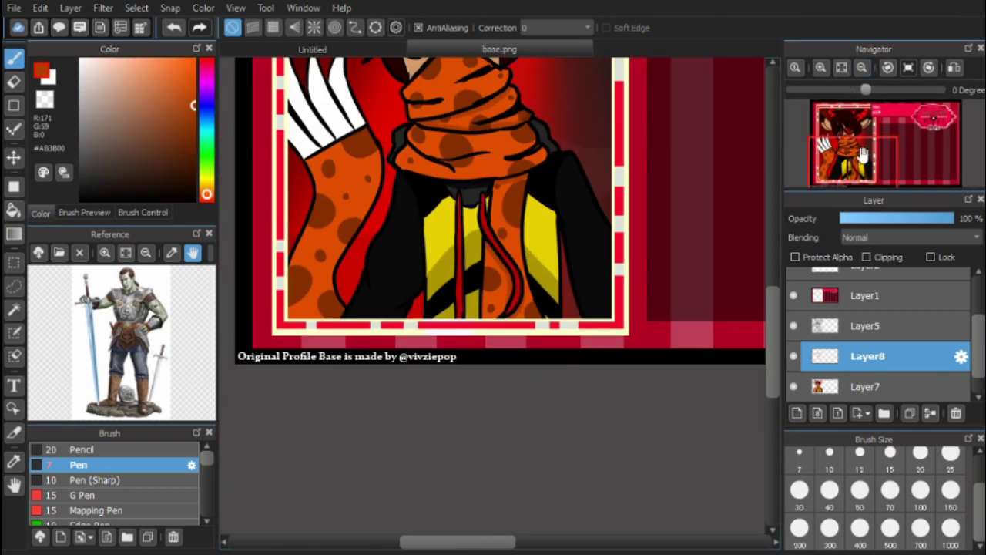
pyautogui.moveTo(862, 154); pyautogui.dragTo(867, 139)
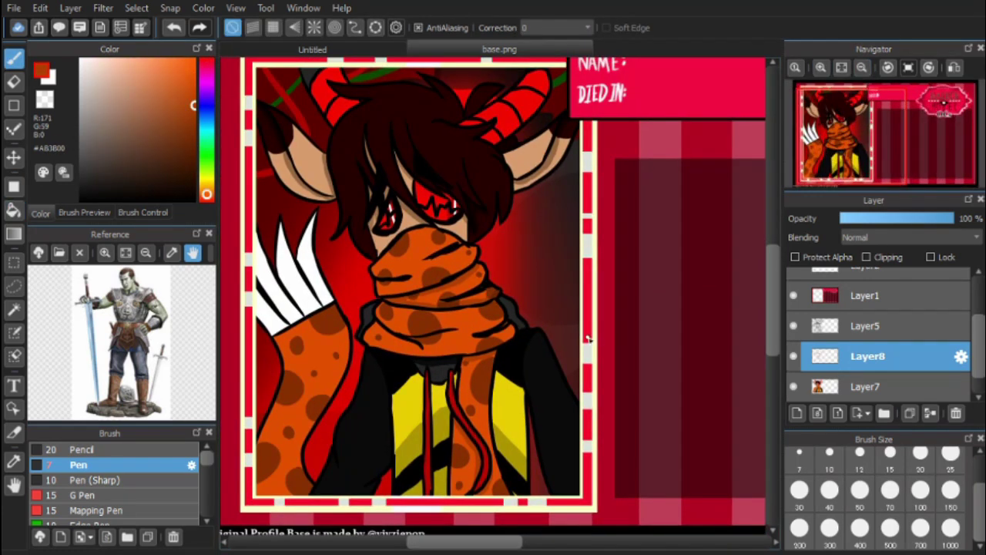
pyautogui.scroll(-2, 825, 208)
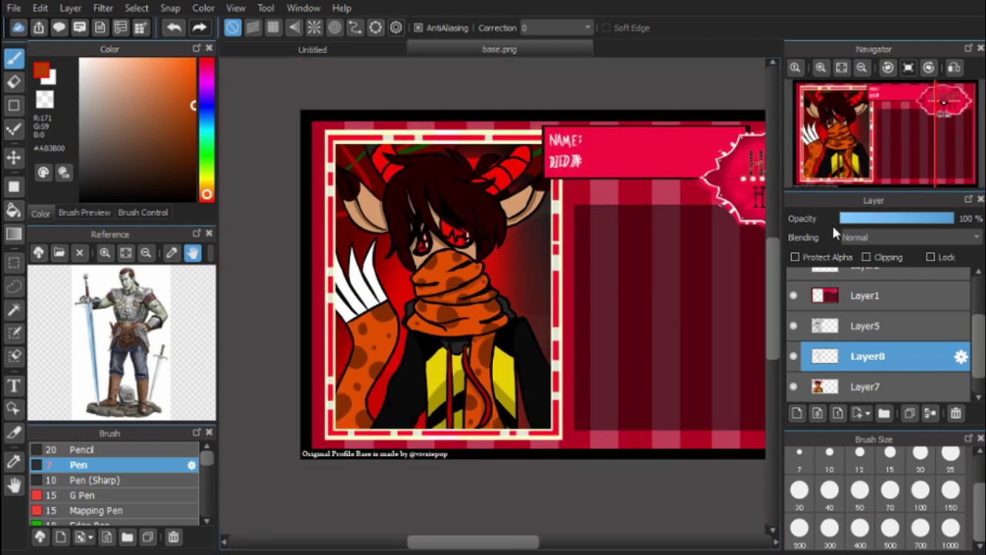
# - Add a layer above Layer1 for the lettering and set the pen to black (#000000) at size 5
pyautogui.click(863, 295)
pyautogui.click(797, 412)
pyautogui.scroll(4, 891, 114)
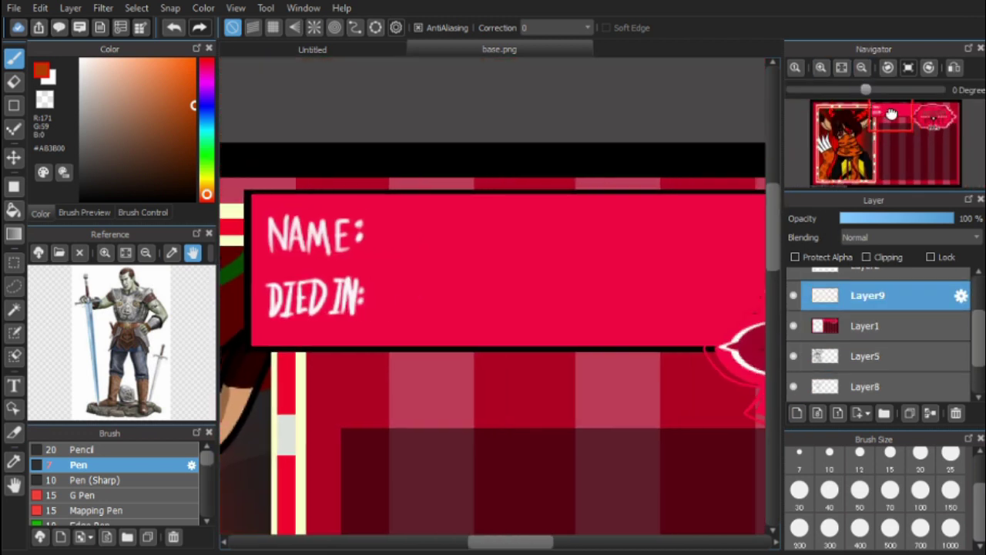
pyautogui.keyDown('alt'); pyautogui.click(739, 166); pyautogui.keyUp('alt')
pyautogui.press('[')
pyautogui.press('[')
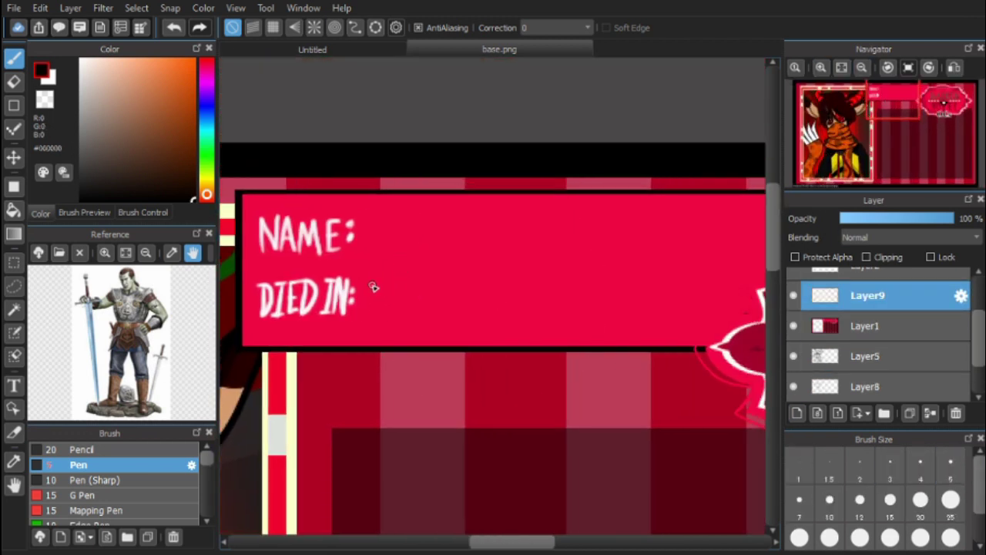
# - Try hand-lettering "20" beside the DIED IN label in dark red (#970000), and undo the strokes
pyautogui.moveTo(373, 287); pyautogui.dragTo(416, 339)
pyautogui.click(174, 28)
pyautogui.click(192, 116)
pyautogui.moveTo(385, 270)
pyautogui.mouseDown()
pyautogui.moveTo(385, 318)
pyautogui.moveTo(422, 333)
pyautogui.mouseUp()
pyautogui.click(174, 28)
pyautogui.moveTo(462, 271); pyautogui.dragTo(461, 270)
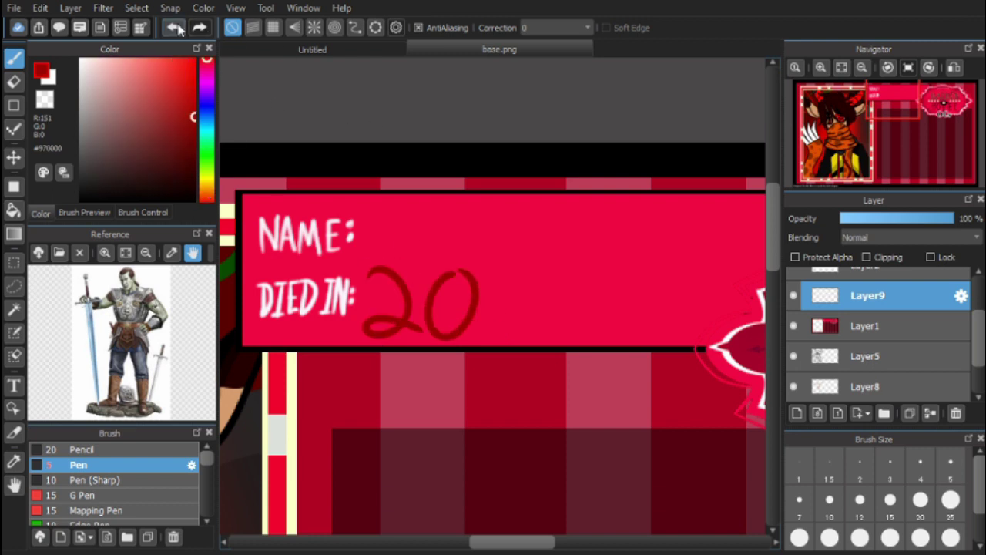
pyautogui.click(174, 28)
pyautogui.scroll(-3, 468, 286)
pyautogui.scroll(3, 468, 286)
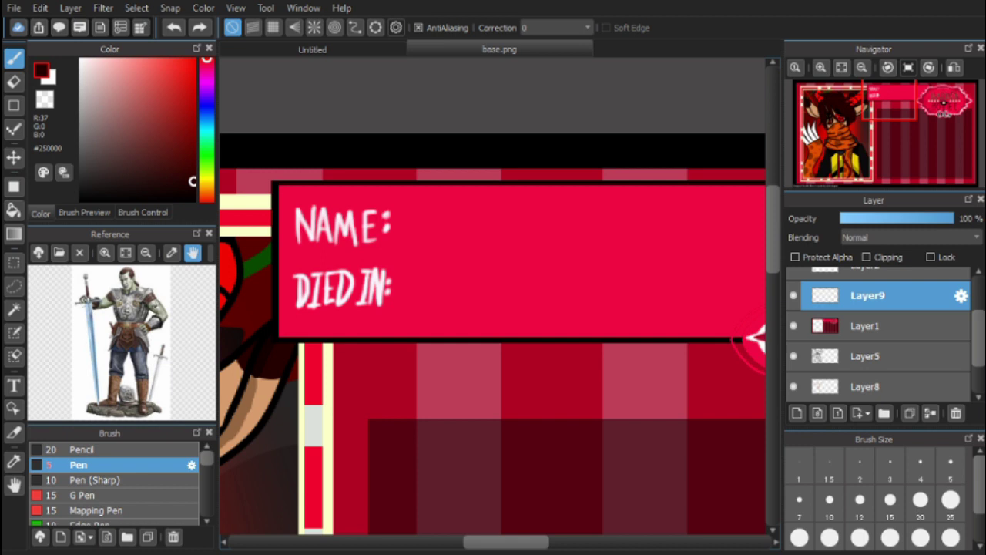
# - Hand-letter the character's full name beside the NAME label in near-black red (#250000)
pyautogui.scroll(-3, 878, 131)
pyautogui.scroll(2, 878, 131)
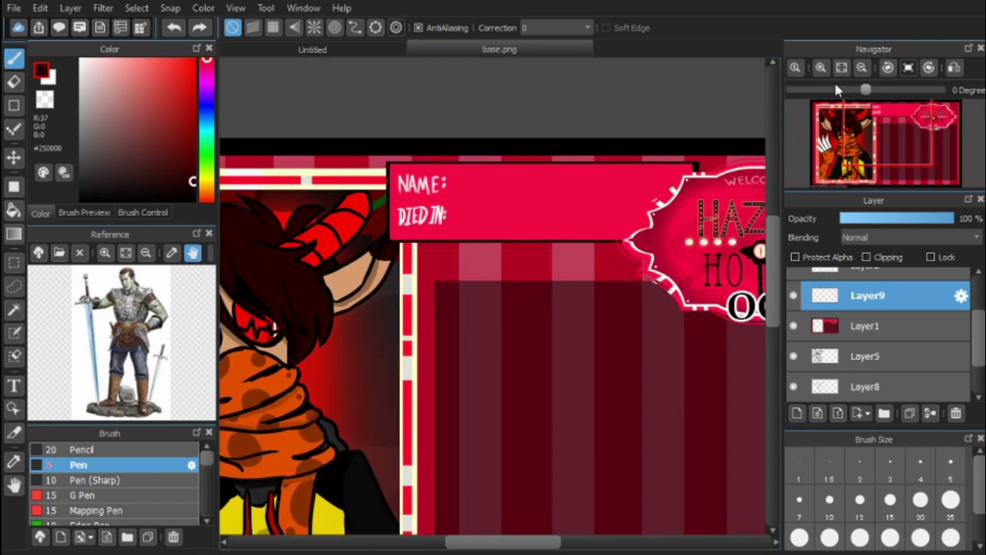
pyautogui.scroll(2, 494, 197)
pyautogui.moveTo(366, 189)
pyautogui.mouseDown()
pyautogui.moveTo(385, 213)
pyautogui.moveTo(493, 187)
pyautogui.moveTo(557, 212)
pyautogui.mouseUp()
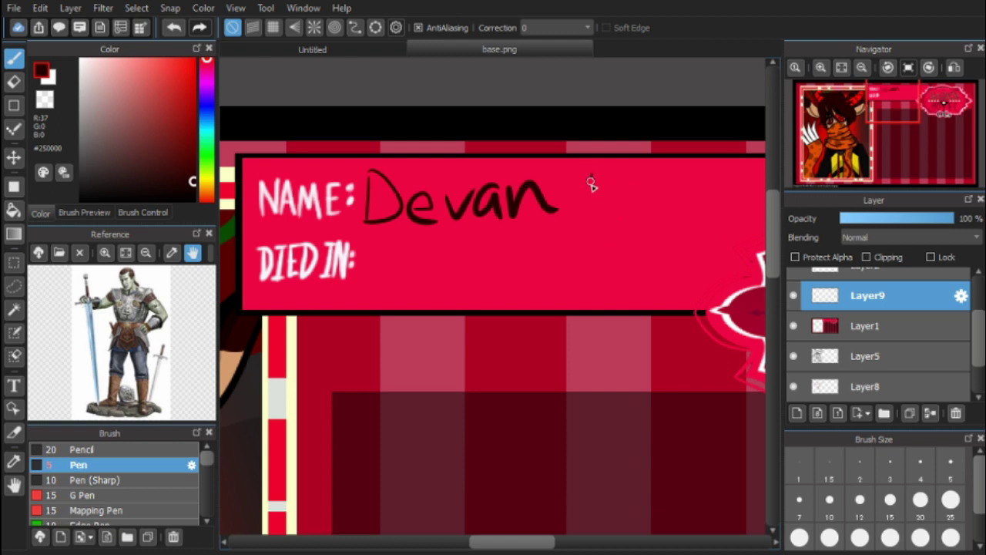
pyautogui.moveTo(591, 183); pyautogui.dragTo(664, 217)
pyautogui.moveTo(696, 187)
pyautogui.mouseDown()
pyautogui.moveTo(515, 269)
pyautogui.moveTo(546, 249)
pyautogui.moveTo(562, 327)
pyautogui.mouseUp()
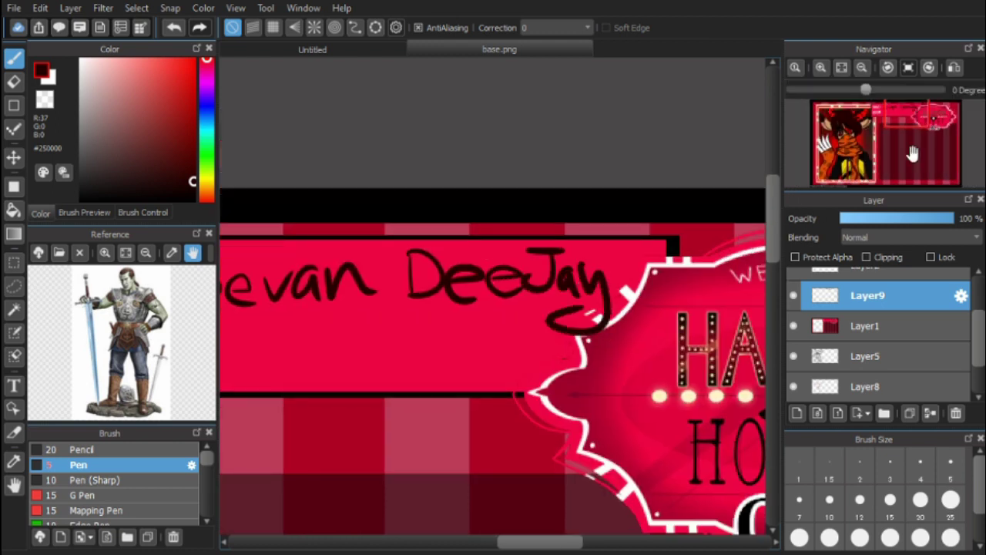
# - Hand-letter "2001" beside the DIED IN label in the same dark red
pyautogui.click(861, 67)
pyautogui.click(861, 67)
pyautogui.click(820, 67)
pyautogui.moveTo(293, 204); pyautogui.dragTo(309, 233)
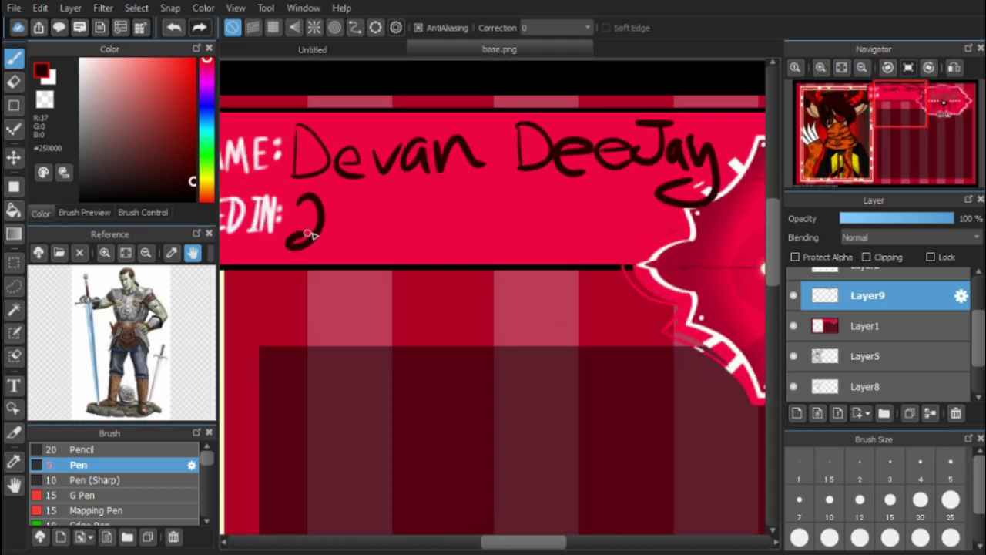
pyautogui.moveTo(346, 200); pyautogui.dragTo(345, 202)
pyautogui.moveTo(379, 201); pyautogui.dragTo(417, 245)
pyautogui.click(861, 67)
pyautogui.moveTo(932, 116); pyautogui.dragTo(920, 131)
pyautogui.click(861, 67)
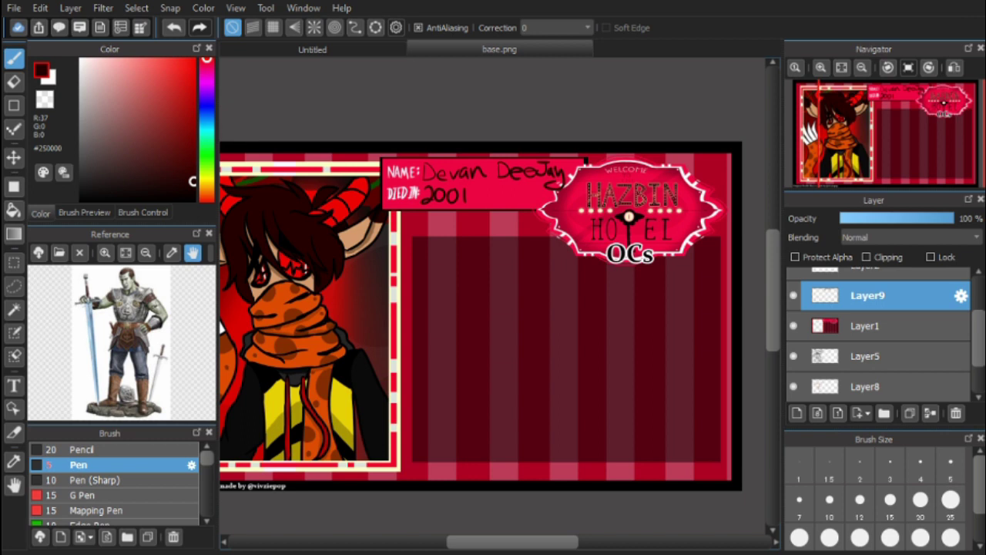
# - Hand-letter "He is a humanoid demon" in white (#FFFFFF) as the first line of the dark description box
pyautogui.click(820, 67)
pyautogui.click(821, 67)
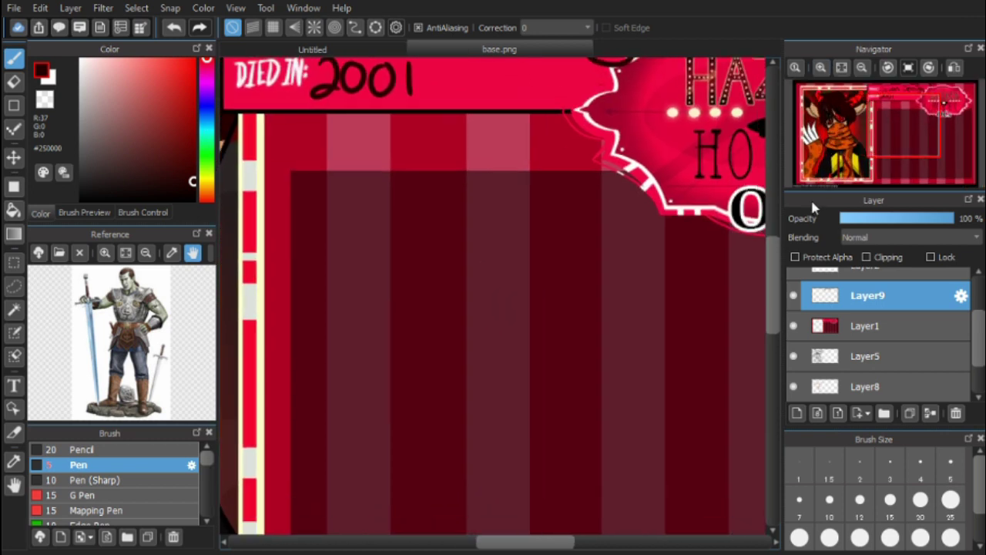
pyautogui.moveTo(308, 201); pyautogui.dragTo(331, 245)
pyautogui.hotkey('ctrl', 'z')
pyautogui.press('x')
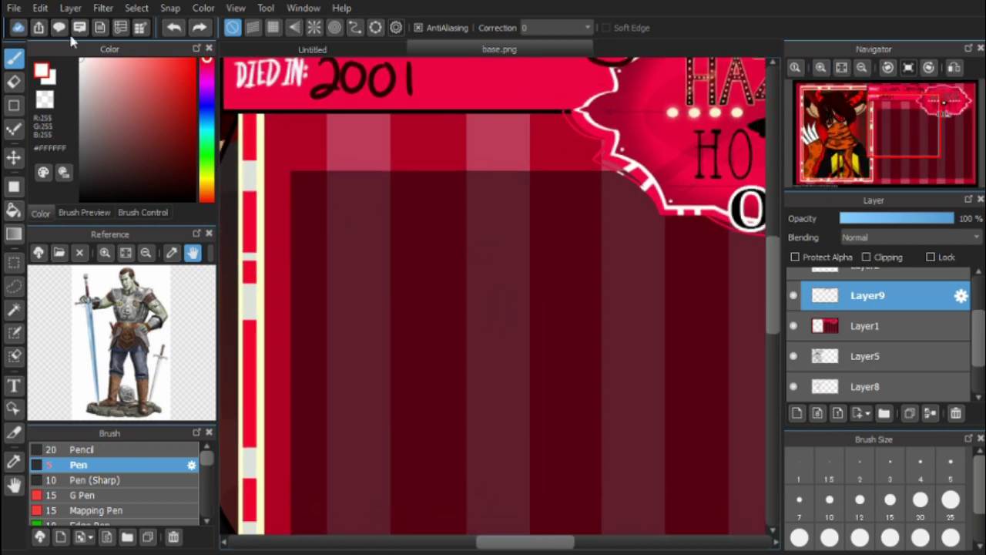
pyautogui.moveTo(307, 207); pyautogui.dragTo(308, 250)
pyautogui.moveTo(308, 228); pyautogui.dragTo(331, 226)
pyautogui.moveTo(332, 205)
pyautogui.mouseDown()
pyautogui.moveTo(330, 229)
pyautogui.moveTo(363, 248)
pyautogui.mouseUp()
pyautogui.moveTo(399, 236)
pyautogui.mouseDown()
pyautogui.moveTo(399, 254)
pyautogui.moveTo(422, 253)
pyautogui.mouseUp()
pyautogui.moveTo(489, 231); pyautogui.dragTo(519, 259)
pyautogui.moveTo(518, 245); pyautogui.dragTo(541, 259)
pyautogui.moveTo(545, 234)
pyautogui.mouseDown()
pyautogui.moveTo(576, 259)
pyautogui.moveTo(616, 265)
pyautogui.mouseUp()
pyautogui.moveTo(620, 246); pyautogui.dragTo(692, 274)
pyautogui.moveTo(705, 230)
pyautogui.mouseDown()
pyautogui.moveTo(716, 274)
pyautogui.moveTo(420, 274)
pyautogui.moveTo(443, 280)
pyautogui.mouseUp()
pyautogui.moveTo(449, 271); pyautogui.dragTo(571, 282)
# - Hand-letter the second description line, "who died at the age of 18.", beneath the first one
pyautogui.moveTo(154, 285)
pyautogui.mouseDown()
pyautogui.moveTo(573, 244)
pyautogui.moveTo(572, 182)
pyautogui.mouseUp()
pyautogui.moveTo(393, 193); pyautogui.dragTo(429, 217)
pyautogui.moveTo(416, 174); pyautogui.dragTo(483, 224)
pyautogui.moveTo(534, 177); pyautogui.dragTo(555, 225)
pyautogui.moveTo(563, 217); pyautogui.dragTo(617, 230)
pyautogui.moveTo(688, 193); pyautogui.dragTo(539, 231)
pyautogui.moveTo(517, 248); pyautogui.dragTo(532, 268)
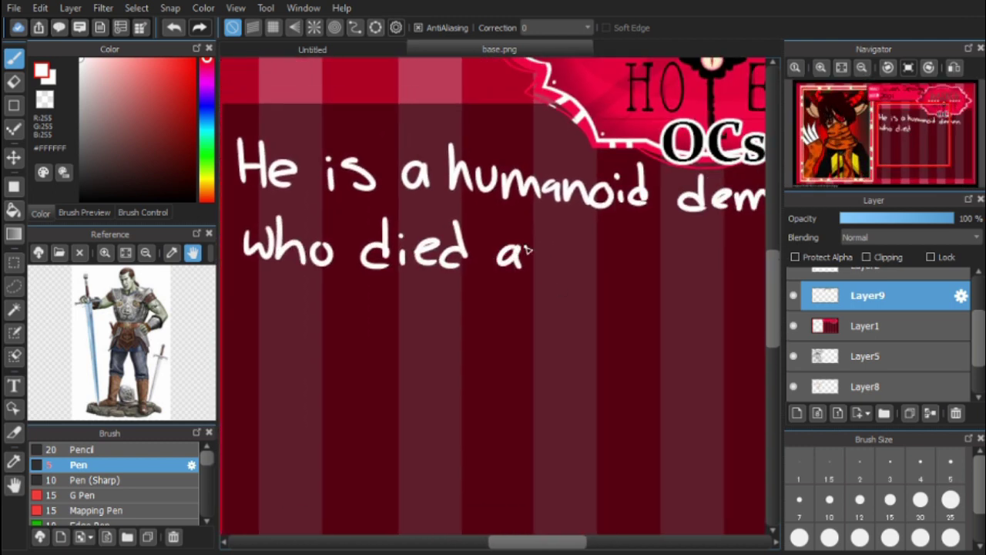
pyautogui.moveTo(540, 231); pyautogui.dragTo(532, 269)
pyautogui.moveTo(577, 231); pyautogui.dragTo(574, 267)
pyautogui.moveTo(597, 230)
pyautogui.mouseDown()
pyautogui.moveTo(628, 266)
pyautogui.moveTo(720, 270)
pyautogui.mouseUp()
pyautogui.click(917, 146)
pyautogui.moveTo(482, 235); pyautogui.dragTo(479, 236)
pyautogui.moveTo(518, 220)
pyautogui.mouseDown()
pyautogui.moveTo(504, 262)
pyautogui.moveTo(545, 253)
pyautogui.mouseUp()
pyautogui.moveTo(571, 222); pyautogui.dragTo(570, 225)
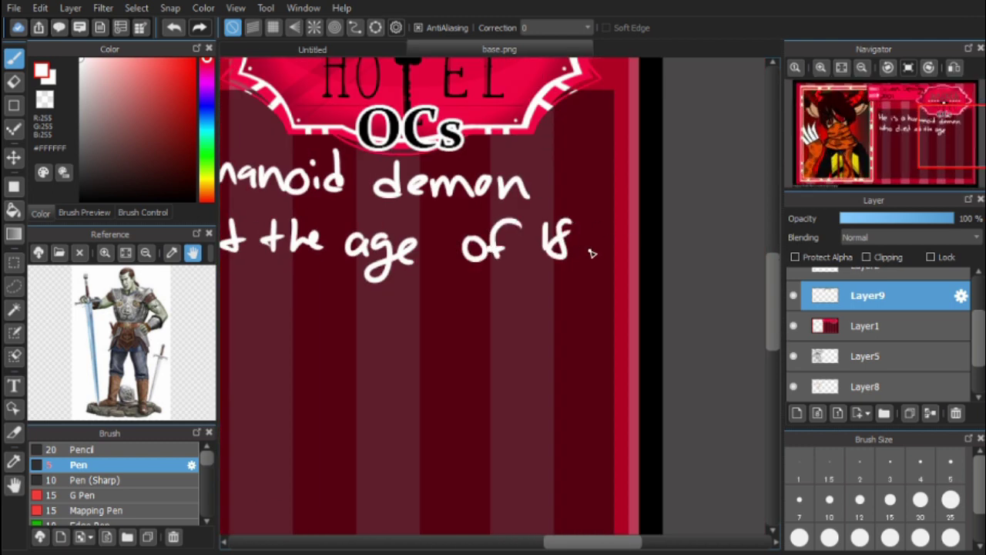
# - Hand-letter "He died committing suicide after" as the third line of the description
pyautogui.click(894, 132)
pyautogui.moveTo(389, 212); pyautogui.dragTo(390, 250)
pyautogui.moveTo(412, 212)
pyautogui.mouseDown()
pyautogui.moveTo(410, 243)
pyautogui.moveTo(442, 248)
pyautogui.mouseUp()
pyautogui.moveTo(493, 230)
pyautogui.mouseDown()
pyautogui.moveTo(499, 248)
pyautogui.moveTo(512, 248)
pyautogui.mouseUp()
pyautogui.click(505, 216)
pyautogui.moveTo(520, 238); pyautogui.dragTo(543, 246)
pyautogui.moveTo(566, 232)
pyautogui.mouseDown()
pyautogui.moveTo(572, 250)
pyautogui.moveTo(600, 248)
pyautogui.mouseUp()
pyautogui.moveTo(625, 230); pyautogui.dragTo(690, 250)
pyautogui.moveTo(559, 251)
pyautogui.mouseDown()
pyautogui.moveTo(598, 248)
pyautogui.moveTo(576, 249)
pyautogui.mouseUp()
pyautogui.click(578, 228)
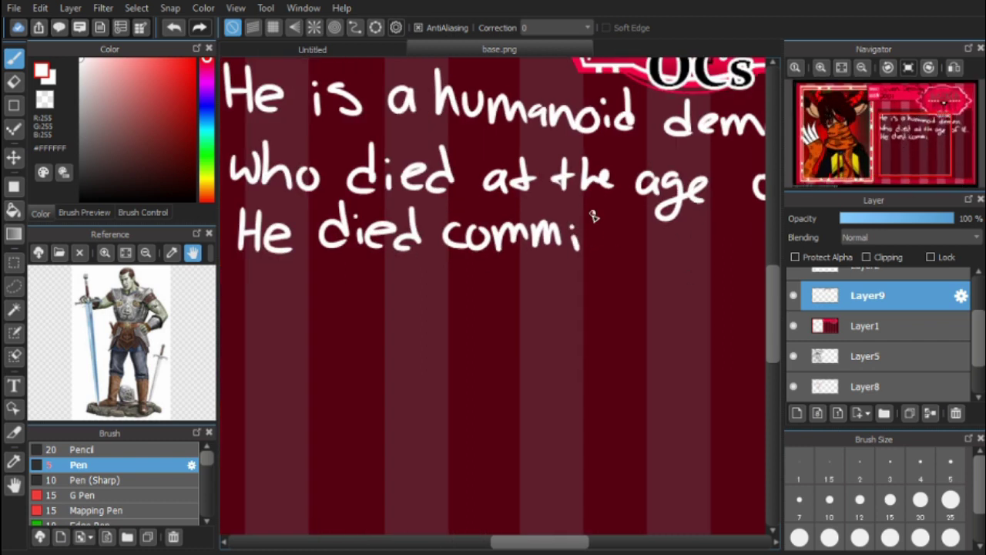
pyautogui.moveTo(593, 212); pyautogui.dragTo(595, 253)
pyautogui.moveTo(652, 238); pyautogui.dragTo(694, 256)
pyautogui.click(949, 146)
pyautogui.moveTo(443, 212); pyautogui.dragTo(463, 239)
pyautogui.moveTo(486, 219)
pyautogui.mouseDown()
pyautogui.moveTo(514, 240)
pyautogui.moveTo(554, 241)
pyautogui.mouseUp()
pyautogui.moveTo(561, 204); pyautogui.dragTo(576, 240)
pyautogui.click(589, 237)
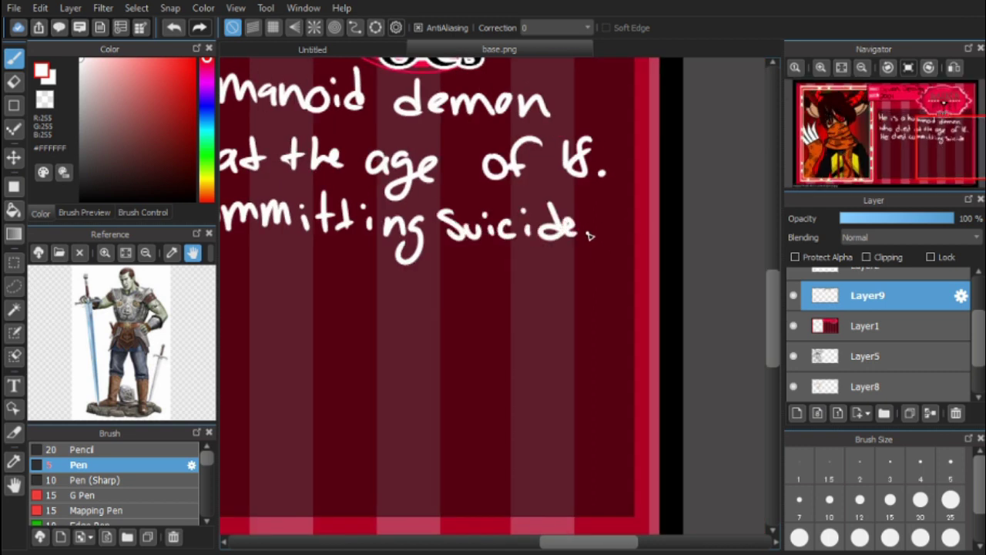
pyautogui.hscroll(-5, 589, 237)
pyautogui.hscroll(5, 624, 225)
pyautogui.hscroll(-6, 653, 222)
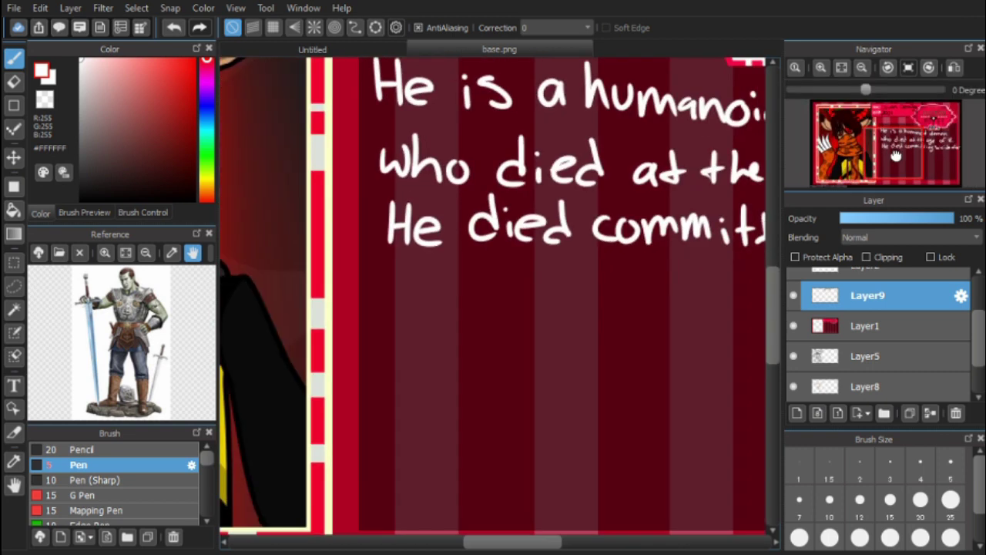
# - Hand-letter "killing two kids." at the start of the fourth description line
pyautogui.moveTo(333, 250)
pyautogui.mouseDown()
pyautogui.moveTo(334, 285)
pyautogui.moveTo(354, 285)
pyautogui.mouseUp()
pyautogui.moveTo(357, 256)
pyautogui.mouseDown()
pyautogui.moveTo(382, 285)
pyautogui.moveTo(409, 285)
pyautogui.mouseUp()
pyautogui.moveTo(409, 265); pyautogui.dragTo(422, 304)
pyautogui.click(453, 283)
pyautogui.moveTo(453, 255)
pyautogui.mouseDown()
pyautogui.moveTo(453, 276)
pyautogui.moveTo(461, 269)
pyautogui.mouseUp()
pyautogui.moveTo(466, 262)
pyautogui.mouseDown()
pyautogui.moveTo(518, 266)
pyautogui.moveTo(539, 285)
pyautogui.mouseUp()
pyautogui.moveTo(551, 262)
pyautogui.mouseDown()
pyautogui.moveTo(574, 285)
pyautogui.moveTo(631, 285)
pyautogui.mouseUp()
# - Complete the fourth description line with the hand-lettered words "He regrets his decision"
pyautogui.hscroll(6, 624, 270)
pyautogui.moveTo(394, 231); pyautogui.dragTo(416, 263)
pyautogui.moveTo(420, 251); pyautogui.dragTo(484, 260)
pyautogui.moveTo(505, 245)
pyautogui.mouseDown()
pyautogui.moveTo(493, 283)
pyautogui.moveTo(563, 259)
pyautogui.mouseUp()
pyautogui.moveTo(570, 235)
pyautogui.mouseDown()
pyautogui.moveTo(593, 232)
pyautogui.moveTo(637, 259)
pyautogui.mouseUp()
pyautogui.moveTo(642, 231)
pyautogui.mouseDown()
pyautogui.moveTo(693, 259)
pyautogui.moveTo(722, 231)
pyautogui.mouseUp()
pyautogui.moveTo(709, 246); pyautogui.dragTo(751, 248)
# - Hand-letter "greatly and wants" at the start of the fifth description line
pyautogui.hscroll(-8, 751, 248)
pyautogui.scroll(-1, 751, 248)
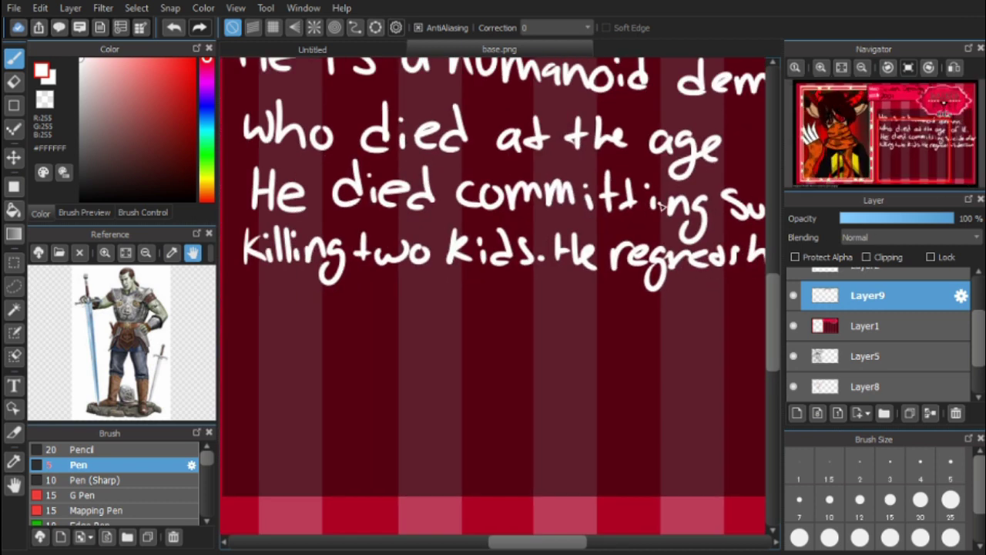
pyautogui.moveTo(364, 231); pyautogui.dragTo(348, 266)
pyautogui.moveTo(372, 233); pyautogui.dragTo(425, 245)
pyautogui.moveTo(428, 225); pyautogui.dragTo(432, 248)
pyautogui.moveTo(451, 224); pyautogui.dragTo(453, 246)
pyautogui.moveTo(458, 231)
pyautogui.mouseDown()
pyautogui.moveTo(443, 271)
pyautogui.moveTo(500, 254)
pyautogui.mouseUp()
pyautogui.moveTo(504, 239)
pyautogui.mouseDown()
pyautogui.moveTo(525, 255)
pyautogui.moveTo(553, 218)
pyautogui.mouseUp()
pyautogui.moveTo(564, 235); pyautogui.dragTo(671, 269)
# - Finish the fifth description line with the hand-lettered words "to redeem himself."
pyautogui.hscroll(-3, 672, 270)
pyautogui.moveTo(598, 270); pyautogui.dragTo(636, 300)
pyautogui.moveTo(649, 279)
pyautogui.mouseDown()
pyautogui.moveTo(685, 296)
pyautogui.moveTo(720, 296)
pyautogui.mouseUp()
pyautogui.moveTo(724, 289); pyautogui.dragTo(751, 296)
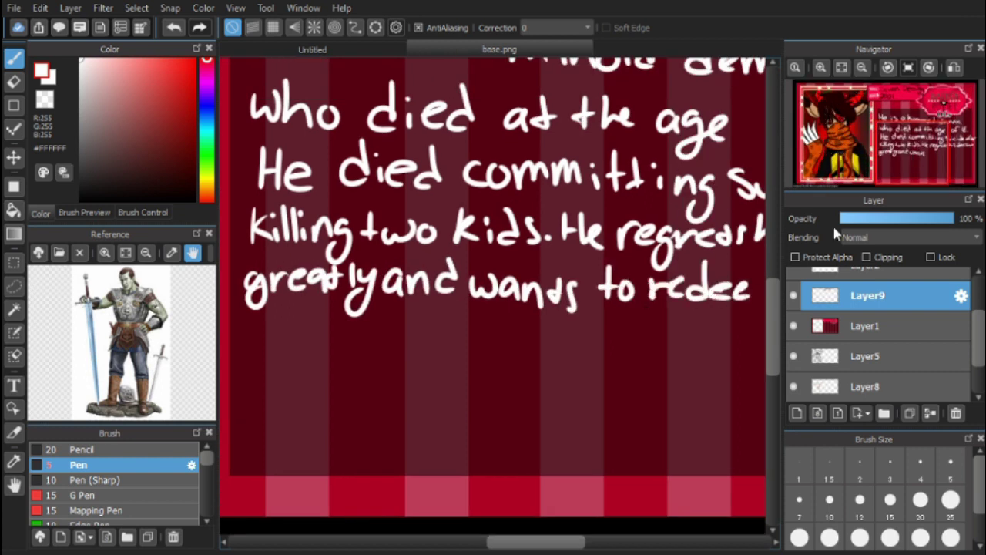
pyautogui.hscroll(4, 751, 297)
pyautogui.moveTo(530, 266); pyautogui.dragTo(561, 279)
pyautogui.moveTo(571, 242); pyautogui.dragTo(598, 279)
pyautogui.moveTo(605, 262); pyautogui.dragTo(693, 279)
pyautogui.moveTo(697, 245); pyautogui.dragTo(713, 279)
# - Select the five-line description with a rectangle and scale it down within the upper part of the dark box
pyautogui.scroll(-4, 712, 279)
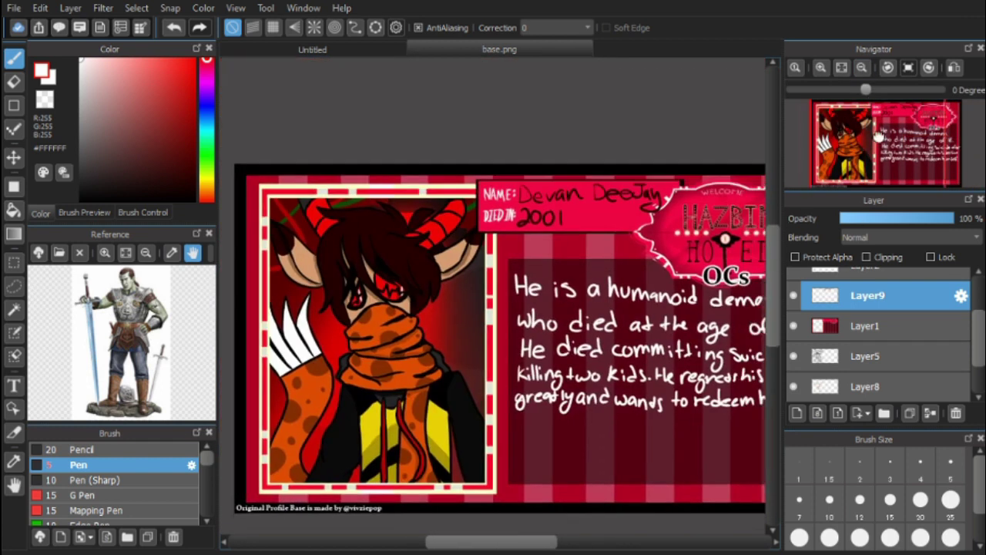
pyautogui.press('m')
pyautogui.moveTo(431, 189); pyautogui.dragTo(709, 280)
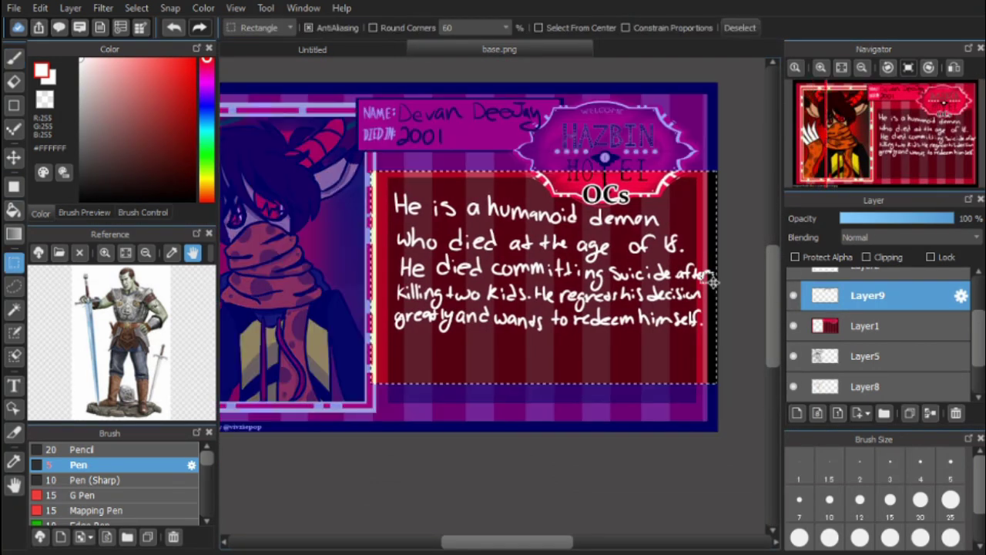
pyautogui.hotkey('ctrl', 't')
pyautogui.moveTo(364, 137)
pyautogui.mouseDown()
pyautogui.moveTo(420, 189)
pyautogui.moveTo(387, 148)
pyautogui.mouseUp()
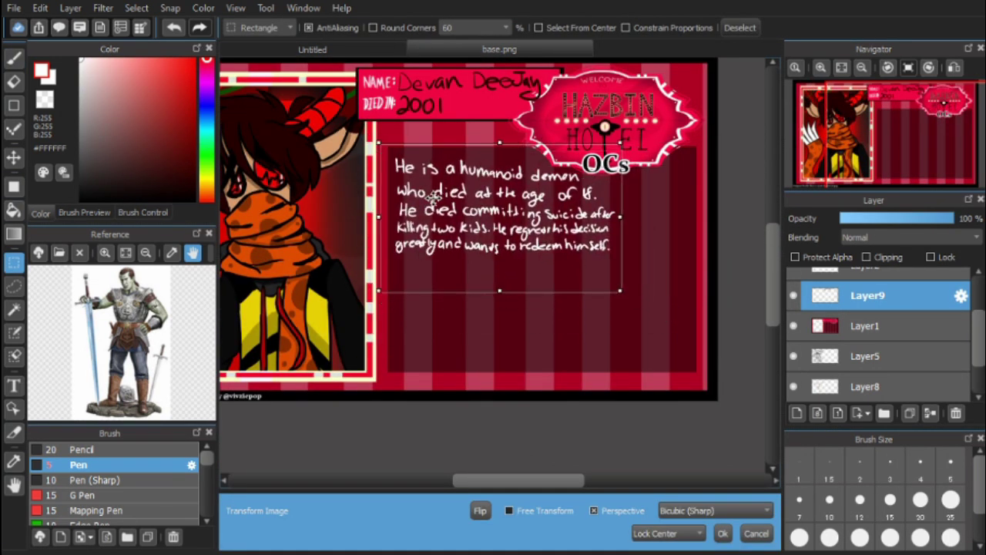
pyautogui.press('Return')
# - Add a layer above the lettering layer, and try curved white strokes below the description and undo them
pyautogui.scroll(5, 897, 173)
pyautogui.click(898, 173)
pyautogui.moveTo(334, 313); pyautogui.dragTo(436, 268)
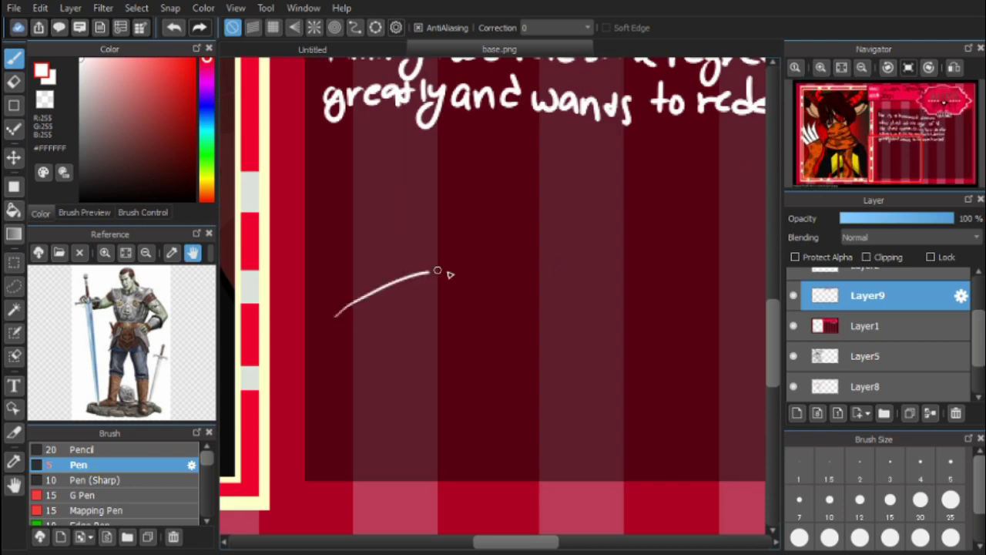
pyautogui.hotkey('ctrl', 'z')
pyautogui.click(796, 413)
pyautogui.moveTo(572, 292)
pyautogui.mouseDown()
pyautogui.moveTo(314, 303)
pyautogui.moveTo(353, 322)
pyautogui.mouseUp()
pyautogui.hotkey('ctrl', 'z')
pyautogui.hotkey('ctrl', 'z')
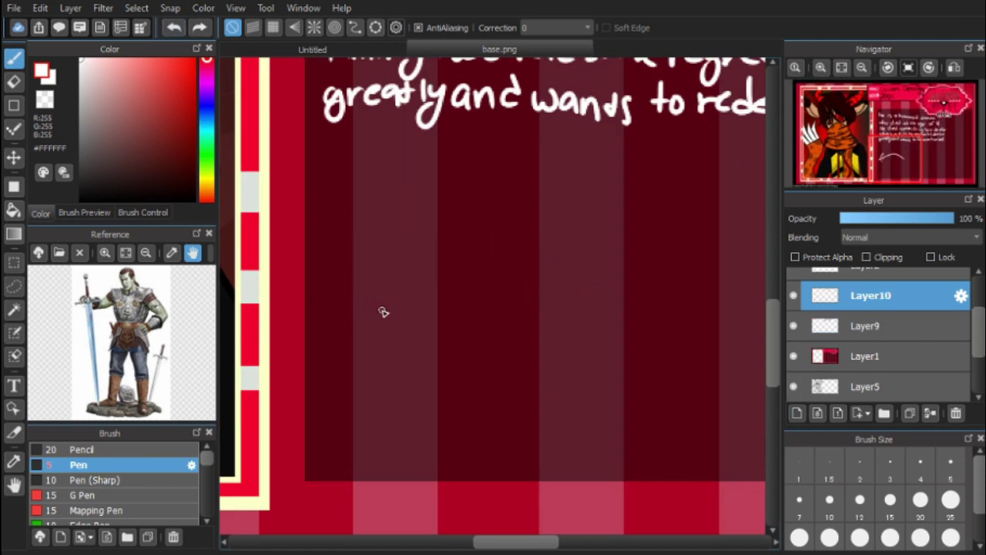
# - Draw a white outline of an open mouth with two tall curved fangs in the dark box below the description
pyautogui.moveTo(375, 238)
pyautogui.mouseDown()
pyautogui.moveTo(385, 315)
pyautogui.moveTo(363, 315)
pyautogui.moveTo(390, 318)
pyautogui.mouseUp()
pyautogui.moveTo(518, 314)
pyautogui.mouseDown()
pyautogui.moveTo(513, 240)
pyautogui.moveTo(489, 306)
pyautogui.mouseUp()
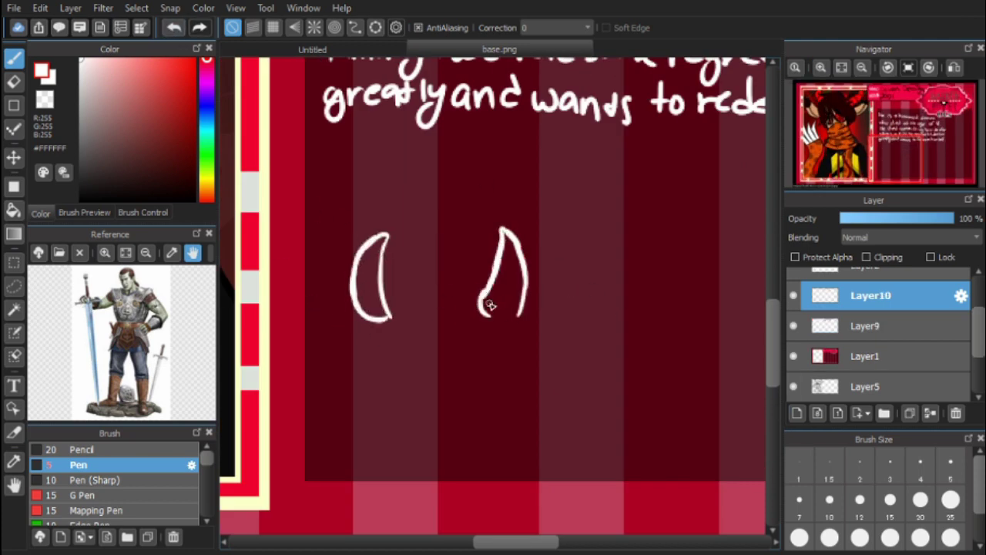
pyautogui.moveTo(350, 297)
pyautogui.mouseDown()
pyautogui.moveTo(392, 324)
pyautogui.moveTo(444, 327)
pyautogui.mouseUp()
pyautogui.moveTo(379, 284); pyautogui.dragTo(491, 274)
pyautogui.moveTo(526, 296)
pyautogui.mouseDown()
pyautogui.moveTo(516, 326)
pyautogui.moveTo(377, 331)
pyautogui.moveTo(363, 315)
pyautogui.mouseUp()
pyautogui.press('e')
pyautogui.moveTo(497, 312)
pyautogui.mouseDown()
pyautogui.moveTo(436, 337)
pyautogui.moveTo(356, 326)
pyautogui.mouseUp()
pyautogui.press('b')
pyautogui.moveTo(484, 297); pyautogui.dragTo(465, 325)
pyautogui.moveTo(382, 294)
pyautogui.mouseDown()
pyautogui.moveTo(392, 320)
pyautogui.moveTo(350, 320)
pyautogui.mouseUp()
pyautogui.press('e')
pyautogui.press('b')
# - Add small jagged upper and lower teeth between the two fangs of the mouth drawing
pyautogui.moveTo(436, 274); pyautogui.dragTo(471, 276)
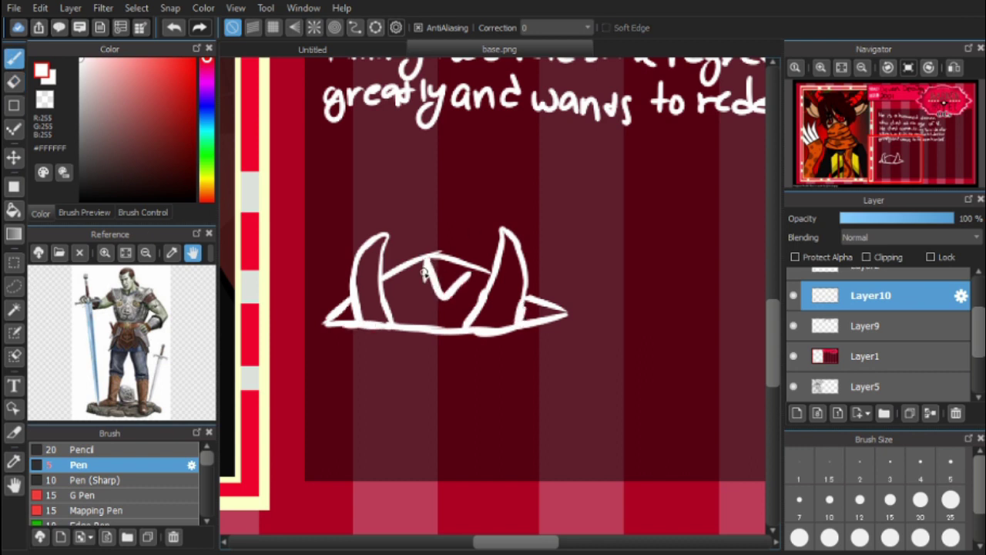
pyautogui.moveTo(385, 278); pyautogui.dragTo(428, 296)
pyautogui.moveTo(468, 293); pyautogui.dragTo(492, 273)
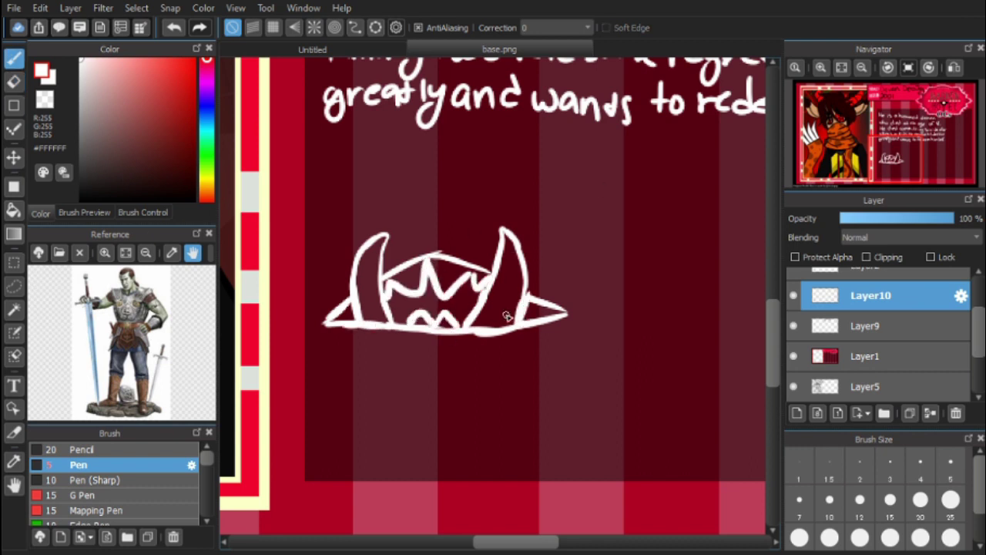
# - Hand-letter the label "Mouth" in white above the mouth drawing
pyautogui.moveTo(405, 195); pyautogui.dragTo(436, 221)
pyautogui.moveTo(456, 204); pyautogui.dragTo(453, 205)
pyautogui.moveTo(467, 207); pyautogui.dragTo(491, 220)
pyautogui.moveTo(502, 179); pyautogui.dragTo(503, 220)
pyautogui.moveTo(493, 194); pyautogui.dragTo(511, 192)
pyautogui.moveTo(515, 173); pyautogui.dragTo(537, 220)
# - Draw white outlines of two curved, facing horns in the empty area of the box beside the mouth drawing
pyautogui.hscroll(10, 577, 193)
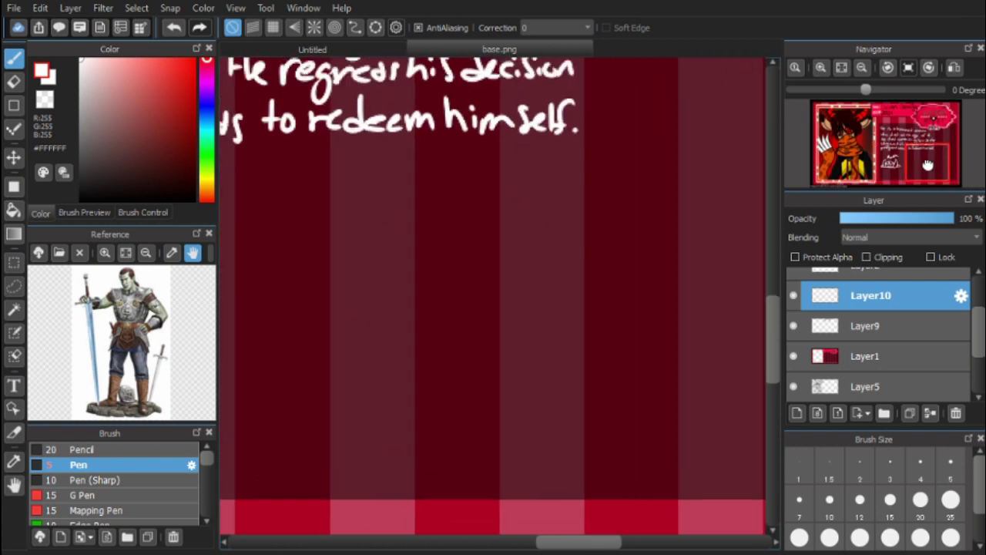
pyautogui.moveTo(515, 403); pyautogui.dragTo(599, 385)
pyautogui.hotkey('ctrl', 'z')
pyautogui.moveTo(443, 292); pyautogui.dragTo(500, 378)
pyautogui.moveTo(504, 201); pyautogui.dragTo(443, 293)
pyautogui.moveTo(504, 200)
pyautogui.mouseDown()
pyautogui.moveTo(402, 347)
pyautogui.moveTo(441, 407)
pyautogui.mouseUp()
pyautogui.moveTo(502, 379)
pyautogui.mouseDown()
pyautogui.moveTo(451, 400)
pyautogui.moveTo(424, 389)
pyautogui.mouseUp()
pyautogui.moveTo(625, 194); pyautogui.dragTo(707, 308)
pyautogui.moveTo(654, 285)
pyautogui.mouseDown()
pyautogui.moveTo(632, 345)
pyautogui.moveTo(688, 378)
pyautogui.moveTo(706, 308)
pyautogui.mouseUp()
# - Draw curved bands across both horn outlines to divide them into segments
pyautogui.hscroll(-10, 430, 362)
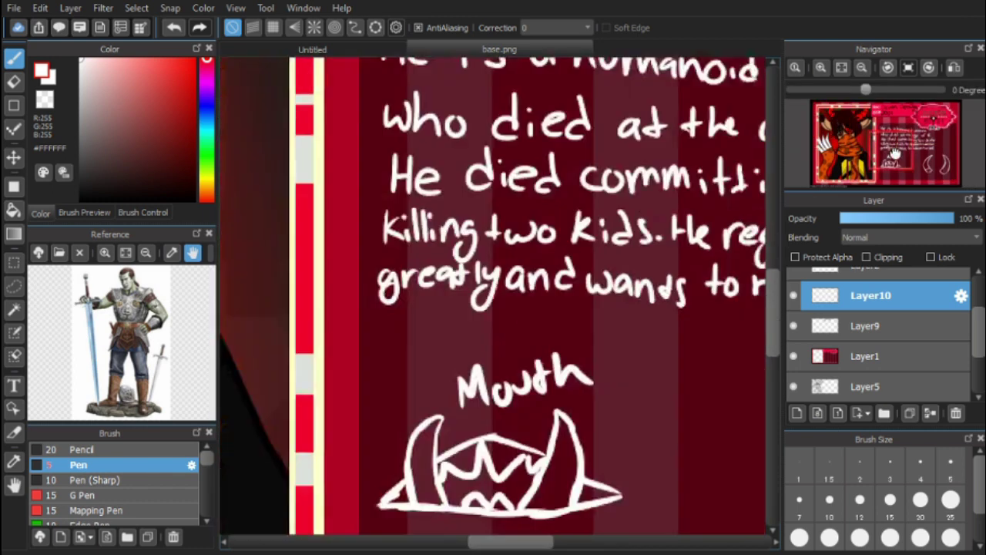
pyautogui.hscroll(9, 430, 362)
pyautogui.moveTo(440, 332); pyautogui.dragTo(490, 324)
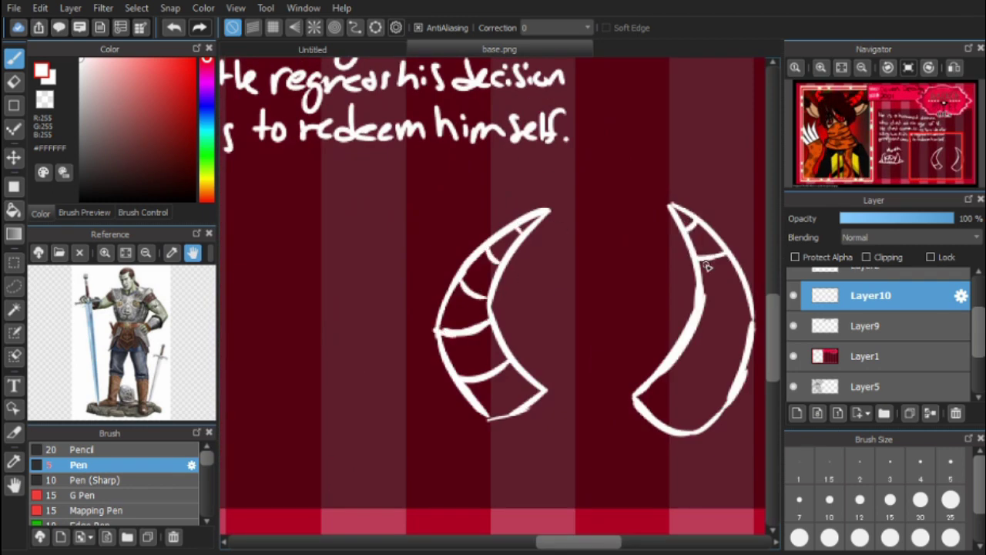
pyautogui.moveTo(704, 302); pyautogui.dragTo(747, 299)
pyautogui.moveTo(691, 341); pyautogui.dragTo(756, 333)
pyautogui.moveTo(669, 389)
pyautogui.mouseDown()
pyautogui.moveTo(736, 382)
pyautogui.moveTo(736, 391)
pyautogui.mouseUp()
# - On a new layer beneath the horn outlines, with Layer1 hidden, fill the left horn's segments and the right horn's base with red (#FF0000)
pyautogui.click(796, 413)
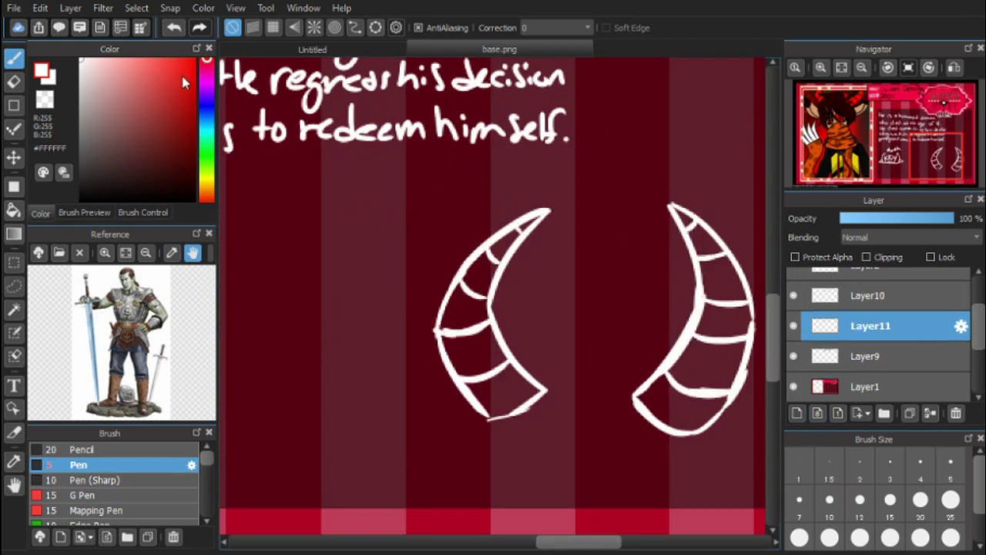
pyautogui.click(194, 61)
pyautogui.click(13, 210)
pyautogui.click(794, 385)
pyautogui.click(572, 333)
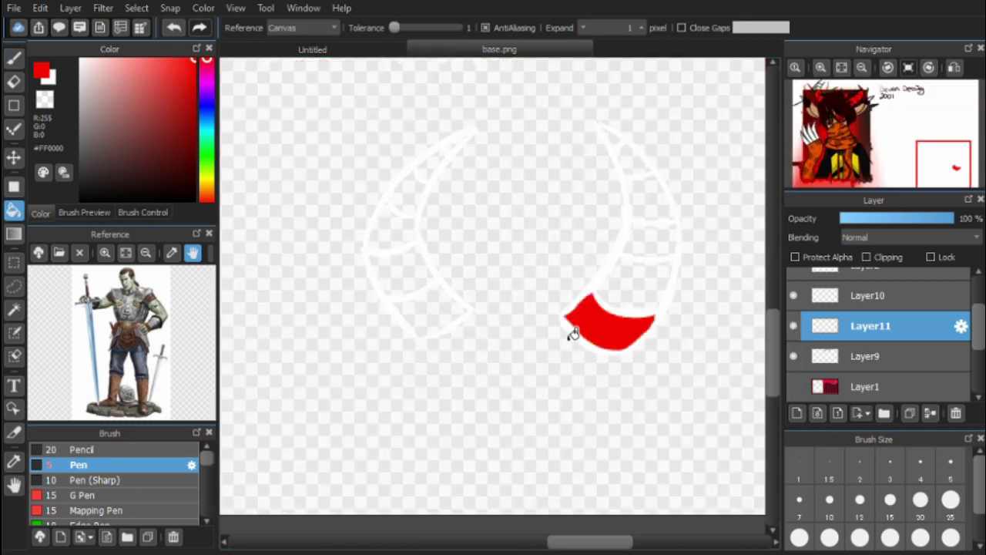
pyautogui.click(431, 312)
pyautogui.click(397, 269)
pyautogui.click(392, 230)
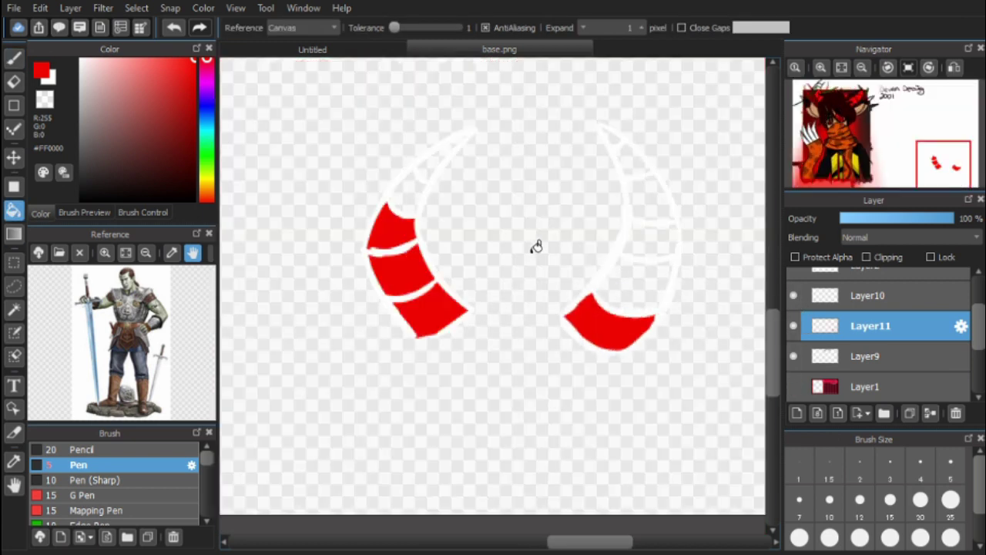
pyautogui.click(408, 192)
pyautogui.click(455, 151)
pyautogui.press('b')
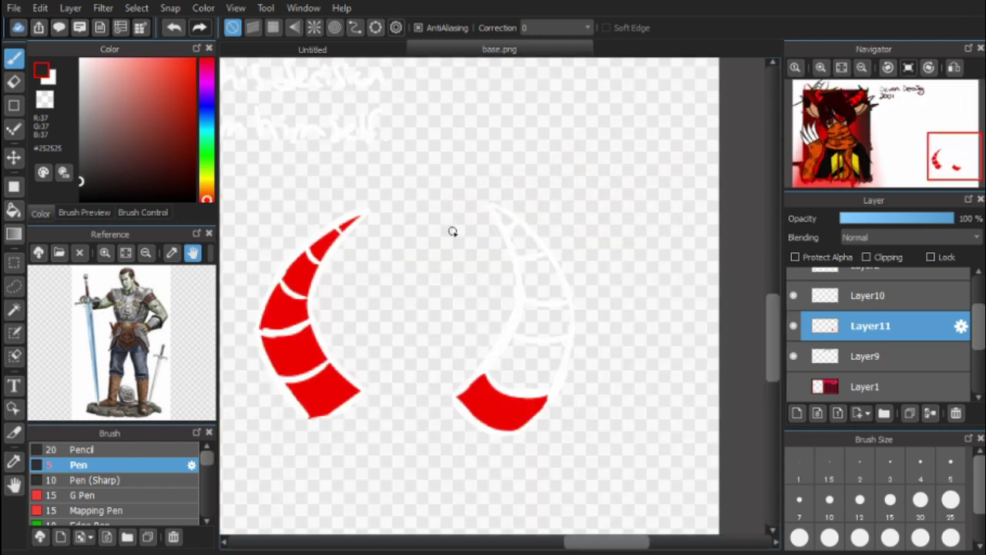
# - Fill the right horn's remaining segments with dark grey (#252525), show Layer1 again and return to the white pen
pyautogui.press('g')
pyautogui.click(524, 364)
pyautogui.click(546, 319)
pyautogui.click(539, 279)
pyautogui.click(511, 229)
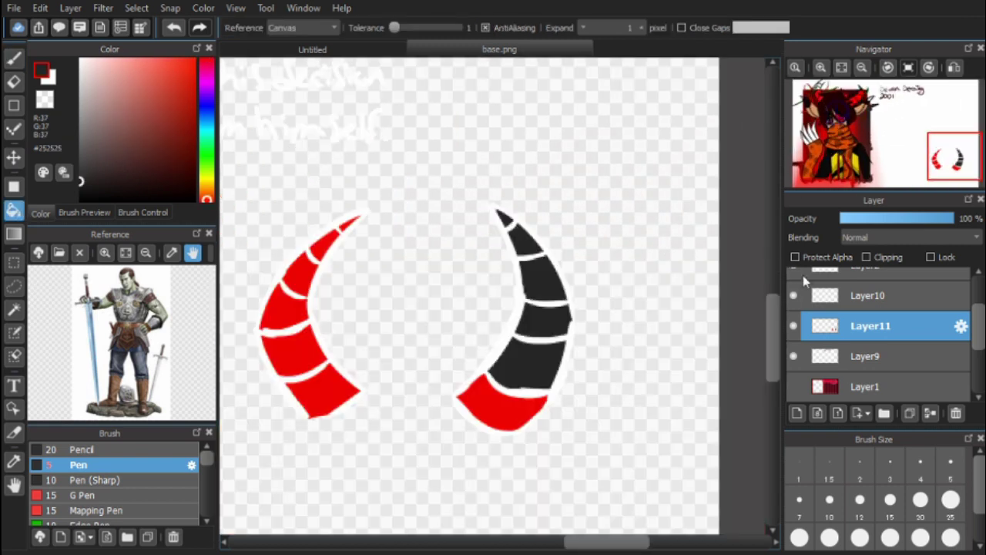
pyautogui.click(793, 386)
pyautogui.click(51, 77)
pyautogui.press('b')
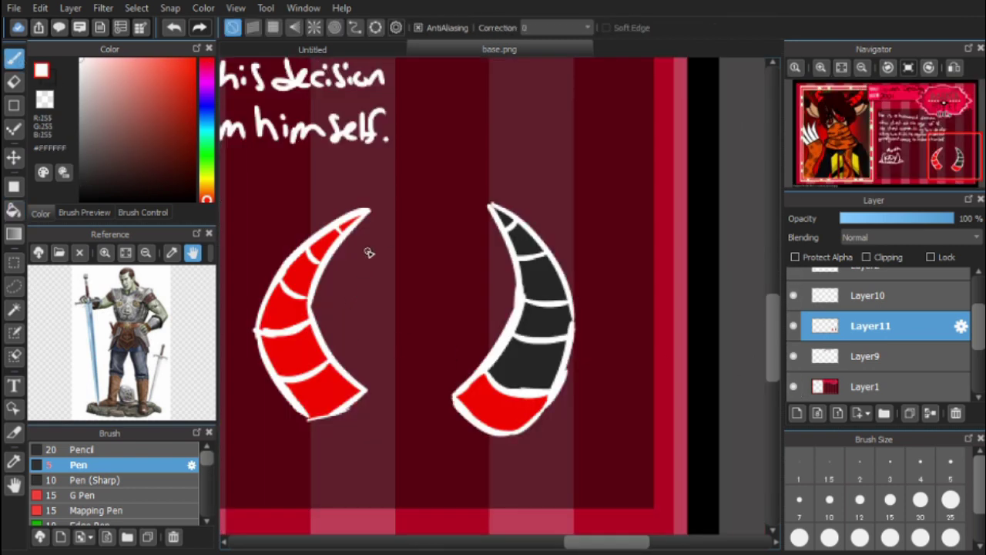
pyautogui.moveTo(383, 254); pyautogui.dragTo(382, 285)
pyautogui.moveTo(397, 266); pyautogui.dragTo(395, 268)
pyautogui.moveTo(408, 265); pyautogui.dragTo(415, 281)
pyautogui.moveTo(422, 281); pyautogui.dragTo(439, 281)
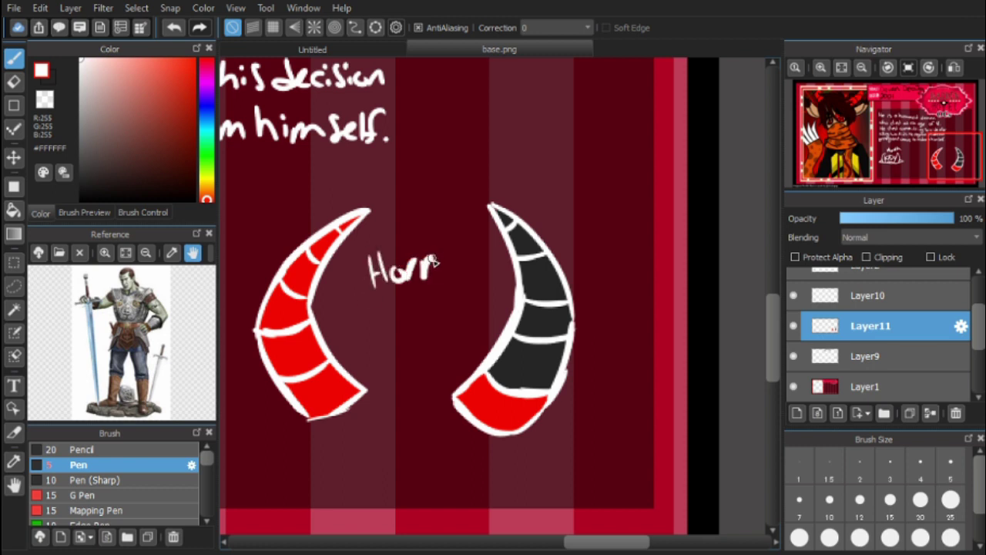
pyautogui.hotkey('ctrl', 'z')
pyautogui.hotkey('ctrl', 'z')
pyautogui.hotkey('ctrl', 'z')
pyautogui.hotkey('ctrl', 'z')
pyautogui.hotkey('ctrl', 'z')
pyautogui.hotkey('ctrl', 'z')
# - Hand-letter "Horns react to sound" between the horns with a size 2 pen, labelling the left horn "High" and the right horn "Low"
pyautogui.moveTo(358, 246)
pyautogui.mouseDown()
pyautogui.moveTo(359, 266)
pyautogui.moveTo(429, 246)
pyautogui.moveTo(409, 285)
pyautogui.moveTo(479, 279)
pyautogui.moveTo(455, 325)
pyautogui.mouseUp()
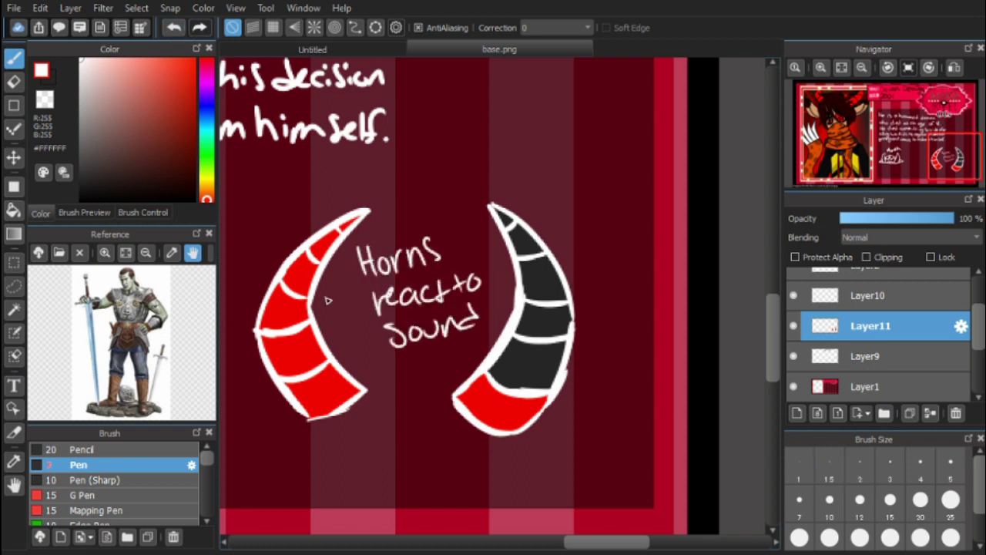
pyautogui.moveTo(258, 209); pyautogui.dragTo(262, 244)
pyautogui.moveTo(274, 223)
pyautogui.mouseDown()
pyautogui.moveTo(275, 240)
pyautogui.moveTo(322, 230)
pyautogui.mouseUp()
pyautogui.moveTo(551, 416); pyautogui.dragTo(607, 428)
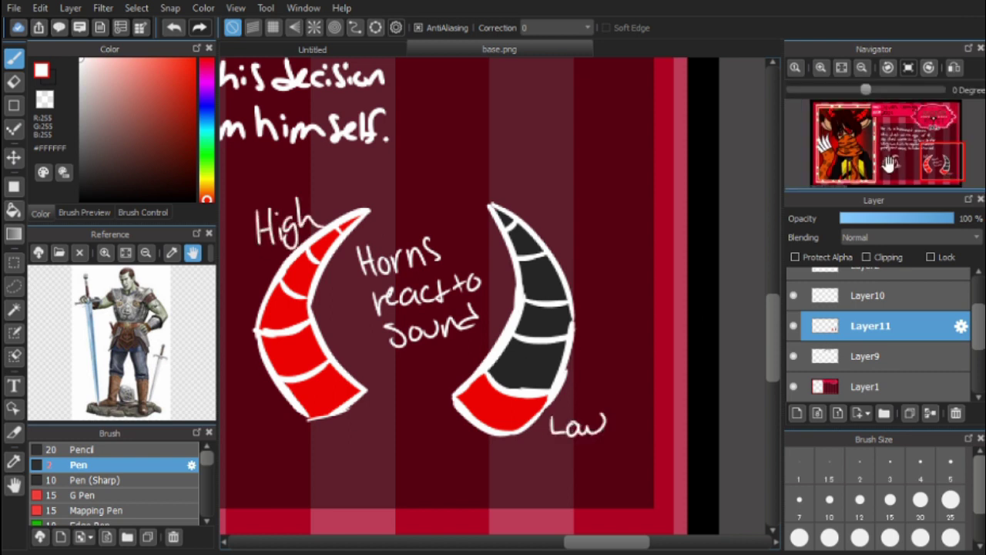
# - Hand-letter "He is a DJ" in white in the empty space below the OCs banner, beside the description
pyautogui.hotkey('ctrl', '-')
pyautogui.hotkey('ctrl', '-')
pyautogui.moveTo(924, 135); pyautogui.dragTo(959, 115)
pyautogui.click(838, 68)
pyautogui.click(839, 69)
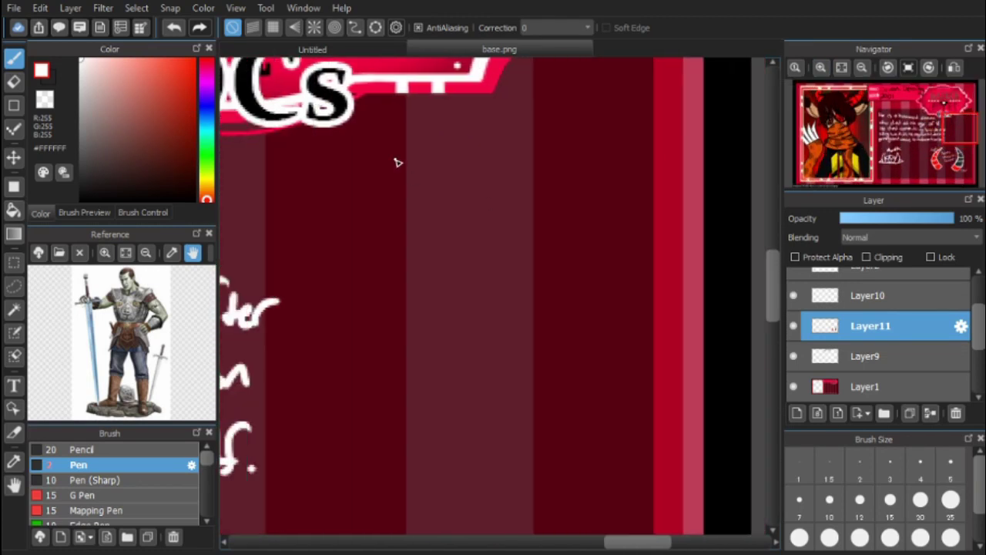
pyautogui.moveTo(391, 139); pyautogui.dragTo(392, 199)
pyautogui.moveTo(413, 140); pyautogui.dragTo(411, 201)
pyautogui.moveTo(392, 171); pyautogui.dragTo(411, 170)
pyautogui.moveTo(422, 185); pyautogui.dragTo(473, 198)
pyautogui.moveTo(468, 155); pyautogui.dragTo(469, 158)
pyautogui.moveTo(524, 158); pyautogui.dragTo(490, 194)
pyautogui.moveTo(379, 228); pyautogui.dragTo(380, 256)
pyautogui.moveTo(409, 225); pyautogui.dragTo(409, 271)
pyautogui.moveTo(410, 225); pyautogui.dragTo(410, 271)
pyautogui.moveTo(459, 225); pyautogui.dragTo(505, 224)
pyautogui.moveTo(484, 224); pyautogui.dragTo(460, 263)
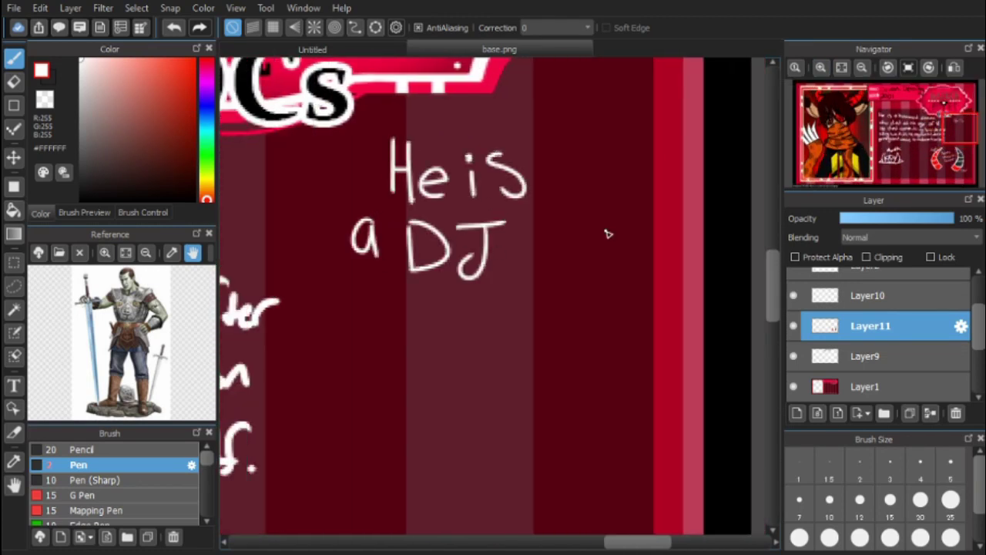
# - Continue the white DJ note with the lettering "and his weapon of choise is"
pyautogui.moveTo(550, 250); pyautogui.dragTo(553, 271)
pyautogui.moveTo(587, 271); pyautogui.dragTo(614, 224)
pyautogui.moveTo(337, 279); pyautogui.dragTo(339, 340)
pyautogui.moveTo(413, 305)
pyautogui.mouseDown()
pyautogui.moveTo(388, 339)
pyautogui.moveTo(499, 316)
pyautogui.mouseUp()
pyautogui.moveTo(508, 308); pyautogui.dragTo(508, 354)
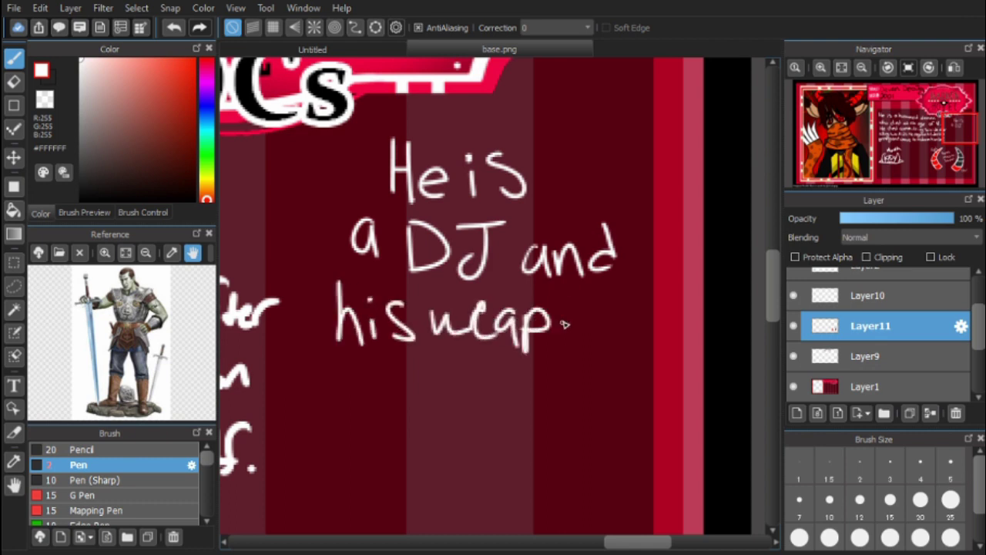
pyautogui.moveTo(556, 314); pyautogui.dragTo(610, 333)
pyautogui.moveTo(336, 369)
pyautogui.mouseDown()
pyautogui.moveTo(393, 369)
pyautogui.moveTo(409, 400)
pyautogui.mouseUp()
pyautogui.moveTo(487, 389); pyautogui.dragTo(493, 408)
pyautogui.moveTo(540, 376); pyautogui.dragTo(509, 408)
pyautogui.moveTo(593, 370); pyautogui.dragTo(574, 392)
# - Continue the weapon note with the lettering "a battleaxe w/ the blade" above the right horn
pyautogui.moveTo(959, 127); pyautogui.dragTo(951, 145)
pyautogui.moveTo(455, 189); pyautogui.dragTo(479, 224)
pyautogui.moveTo(586, 208); pyautogui.dragTo(624, 225)
pyautogui.moveTo(625, 204); pyautogui.dragTo(627, 227)
pyautogui.moveTo(635, 203); pyautogui.dragTo(659, 228)
pyautogui.moveTo(658, 203); pyautogui.dragTo(636, 229)
pyautogui.moveTo(664, 217); pyautogui.dragTo(690, 224)
pyautogui.moveTo(440, 247); pyautogui.dragTo(479, 249)
pyautogui.moveTo(503, 239); pyautogui.dragTo(478, 287)
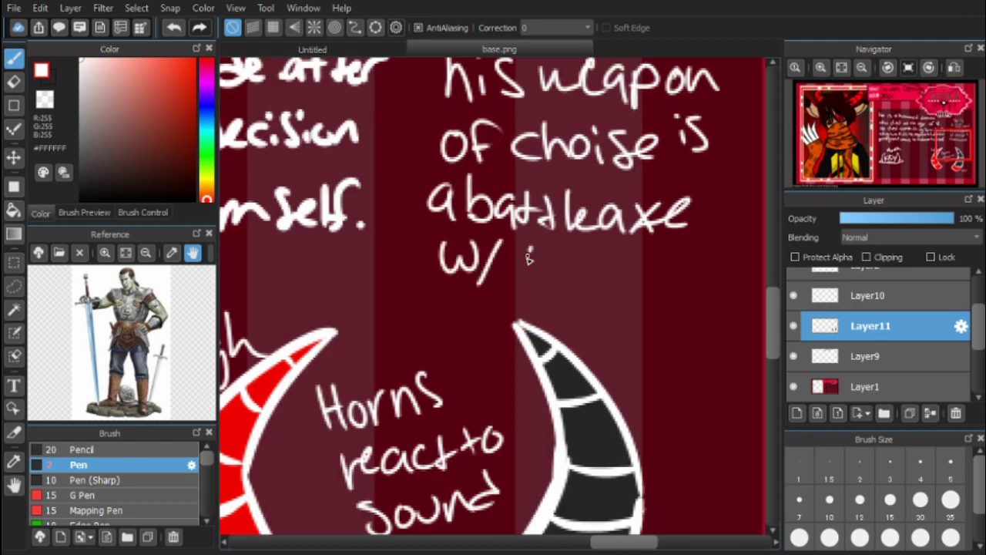
pyautogui.moveTo(527, 250); pyautogui.dragTo(540, 284)
pyautogui.moveTo(549, 246); pyautogui.dragTo(599, 278)
pyautogui.moveTo(624, 240); pyautogui.dragTo(625, 285)
pyautogui.moveTo(640, 246); pyautogui.dragTo(641, 285)
pyautogui.moveTo(659, 254); pyautogui.dragTo(722, 277)
# - Toggle the visibility of Layer10 and Layer11 to check their contents, and merge the two layers
pyautogui.scroll(-2, 583, 316)
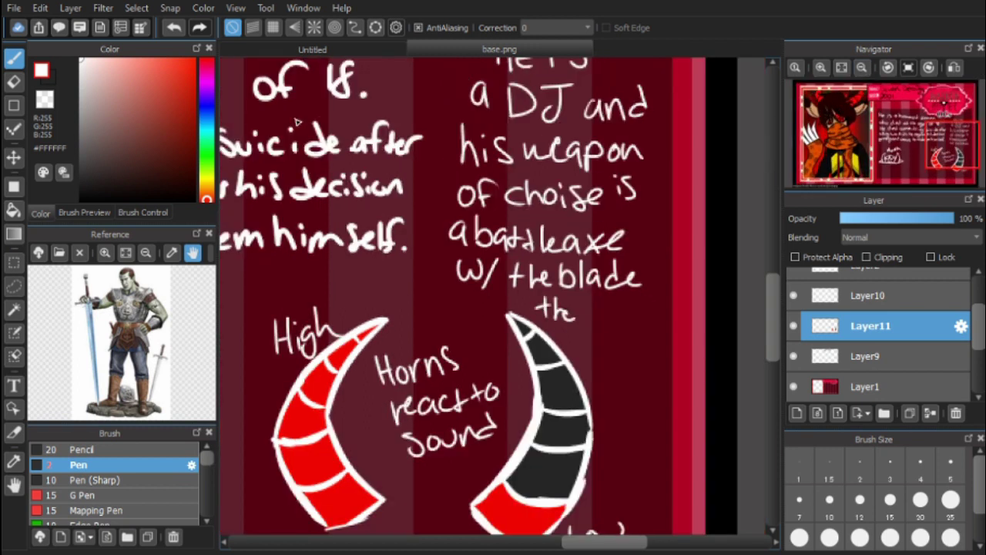
pyautogui.click(793, 325)
pyautogui.click(793, 325)
pyautogui.click(794, 295)
pyautogui.click(793, 295)
pyautogui.click(793, 295)
pyautogui.click(793, 325)
pyautogui.scroll(-1, 794, 303)
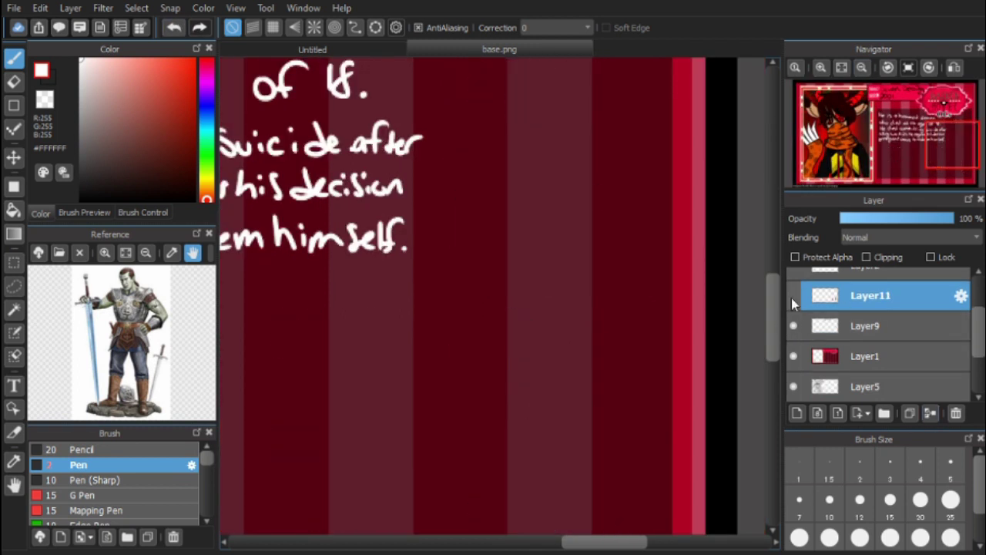
pyautogui.click(793, 295)
# - Lasso both horn drawings with their labels and move them closer to the mouth drawing
pyautogui.click(13, 285)
pyautogui.scroll(-2, 576, 385)
pyautogui.moveTo(576, 386)
pyautogui.mouseDown()
pyautogui.moveTo(389, 450)
pyautogui.moveTo(508, 306)
pyautogui.moveTo(574, 382)
pyautogui.mouseUp()
pyautogui.hotkey('ctrl', 't')
pyautogui.moveTo(462, 362); pyautogui.dragTo(342, 353)
pyautogui.press('Return')
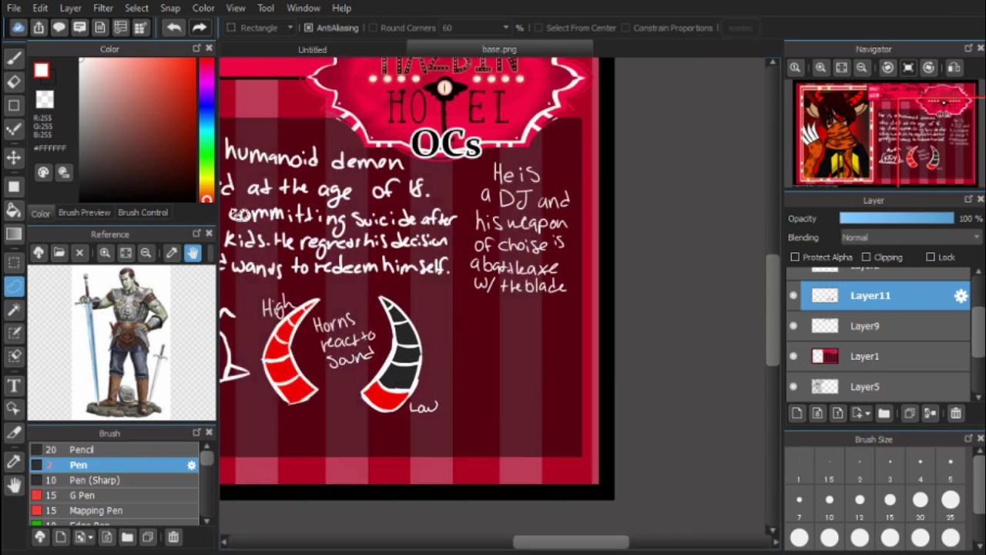
# - Finish the weapon note with the lettering "the size and shape of a record."
pyautogui.press('b')
pyautogui.scroll(2, 477, 300)
pyautogui.moveTo(451, 300)
pyautogui.mouseDown()
pyautogui.moveTo(621, 316)
pyautogui.moveTo(636, 297)
pyautogui.mouseUp()
pyautogui.moveTo(481, 339)
pyautogui.mouseDown()
pyautogui.moveTo(539, 362)
pyautogui.moveTo(579, 356)
pyautogui.moveTo(563, 378)
pyautogui.moveTo(582, 355)
pyautogui.mouseUp()
pyautogui.hotkey('ctrl', 'z')
pyautogui.moveTo(593, 347); pyautogui.dragTo(630, 354)
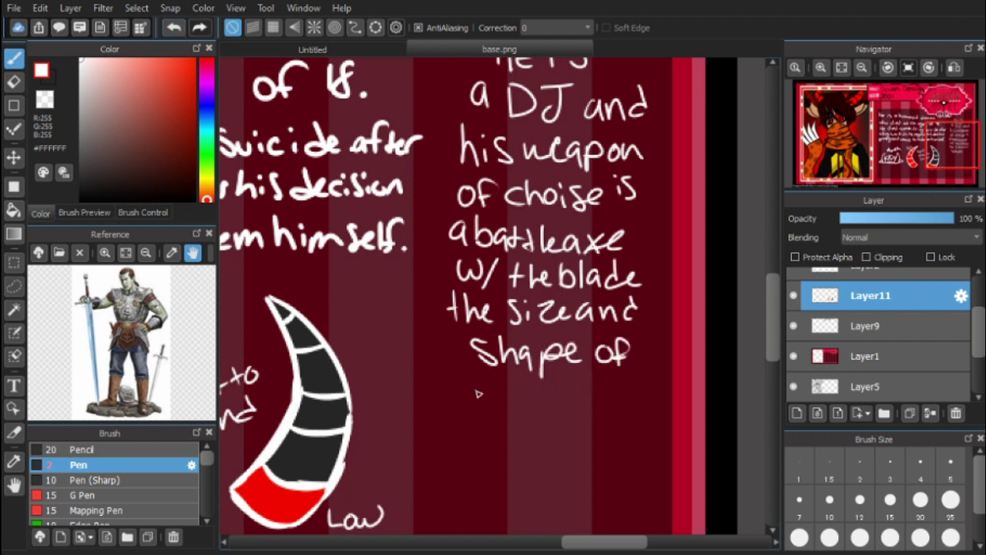
pyautogui.moveTo(466, 374); pyautogui.dragTo(632, 380)
pyautogui.click(614, 391)
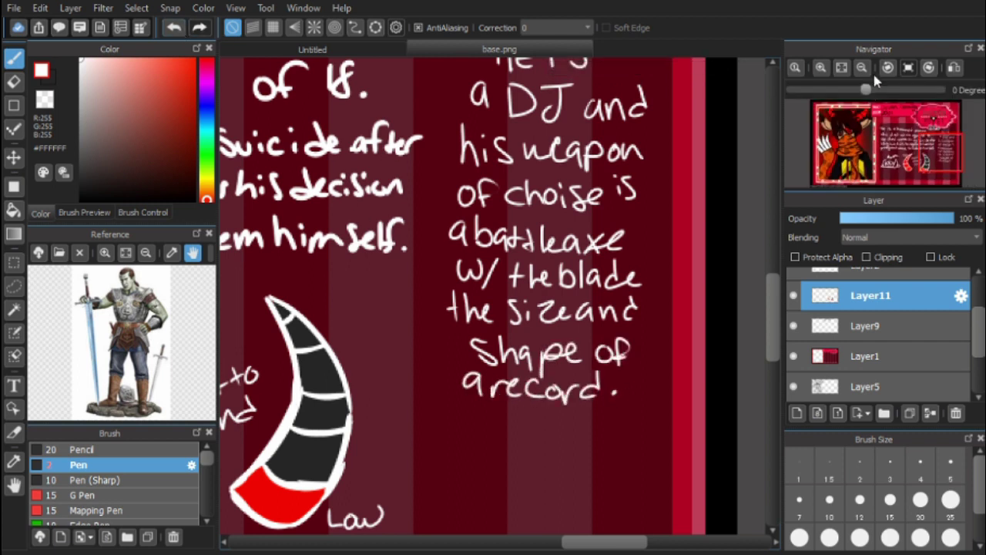
# - Select the whole weapon note and scale it down to free space beneath it
pyautogui.click(862, 67)
pyautogui.press('m')
pyautogui.moveTo(452, 143)
pyautogui.mouseDown()
pyautogui.moveTo(594, 370)
pyautogui.moveTo(578, 282)
pyautogui.mouseUp()
pyautogui.hotkey('ctrl', 't')
pyautogui.press('Return')
pyautogui.press('b')
pyautogui.hotkey('ctrl', '+')
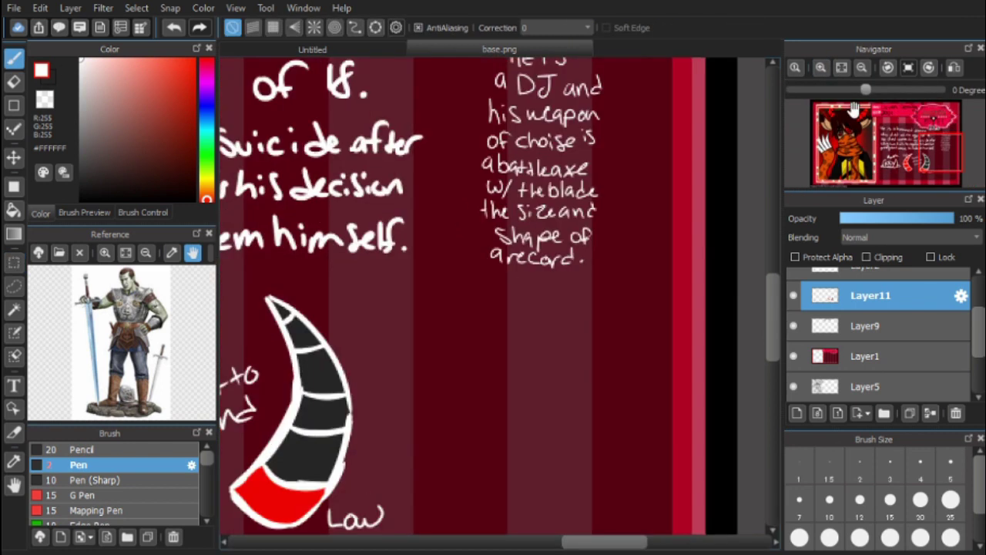
# - Draw a white oval outline below the weapon note as the axe's record-shaped blade
pyautogui.scroll(-3, 545, 344)
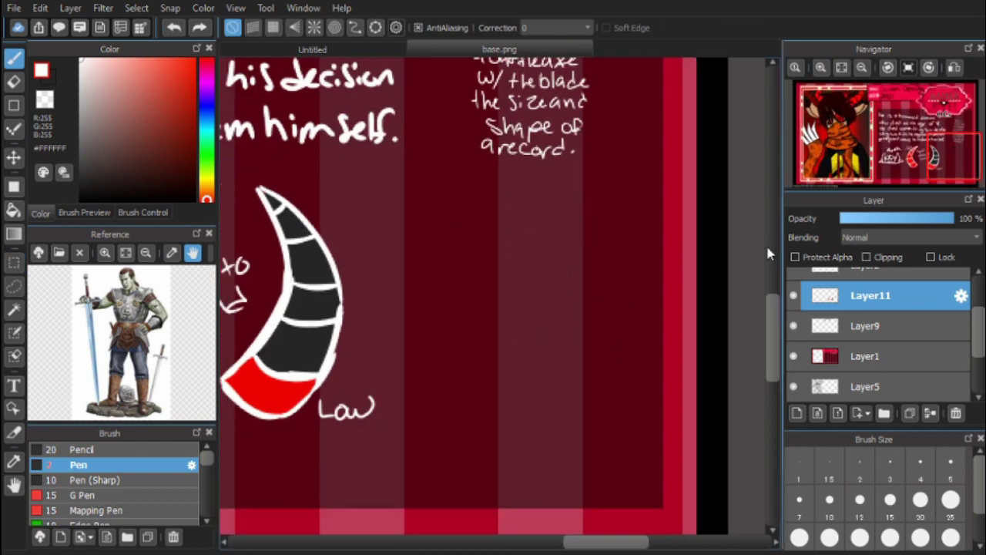
pyautogui.moveTo(547, 199); pyautogui.dragTo(608, 216)
pyautogui.hotkey('ctrl', 'z')
pyautogui.hotkey('ctrl', 'z')
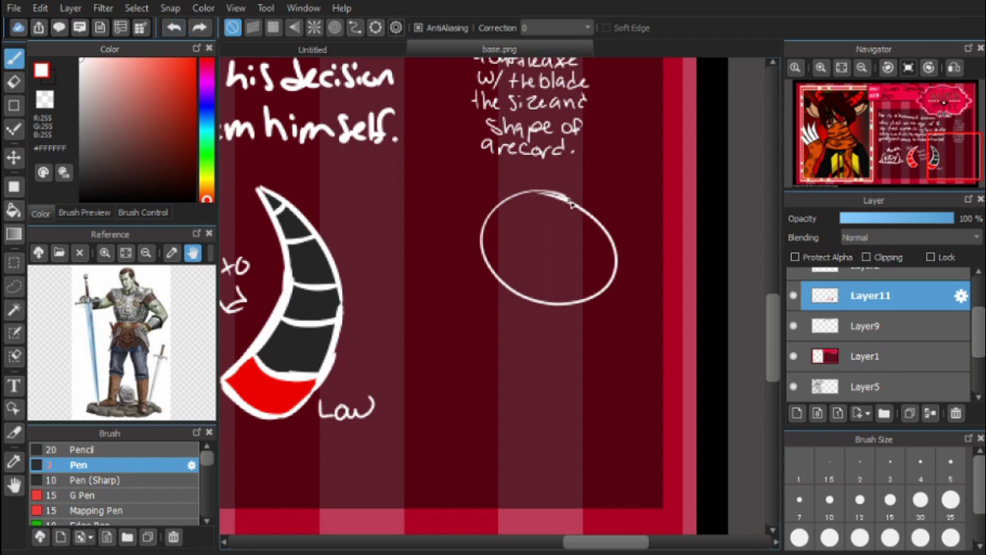
pyautogui.moveTo(563, 194)
pyautogui.mouseDown()
pyautogui.moveTo(533, 197)
pyautogui.moveTo(542, 197)
pyautogui.mouseUp()
pyautogui.hotkey('ctrl', 'z')
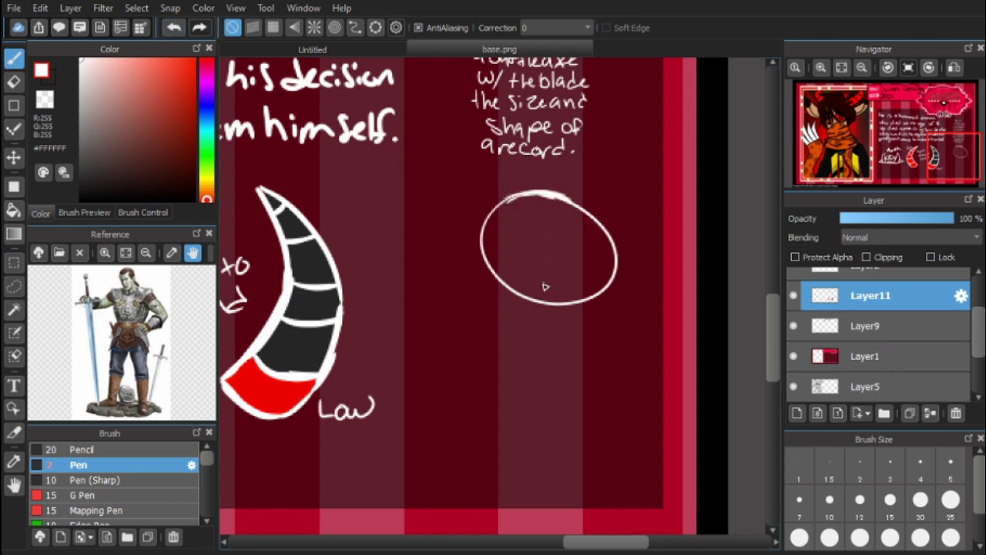
# - Draw a long white handle outline running diagonally across the oval and widening down towards the "Low" label
pyautogui.moveTo(516, 287)
pyautogui.mouseDown()
pyautogui.moveTo(395, 453)
pyautogui.moveTo(521, 295)
pyautogui.mouseUp()
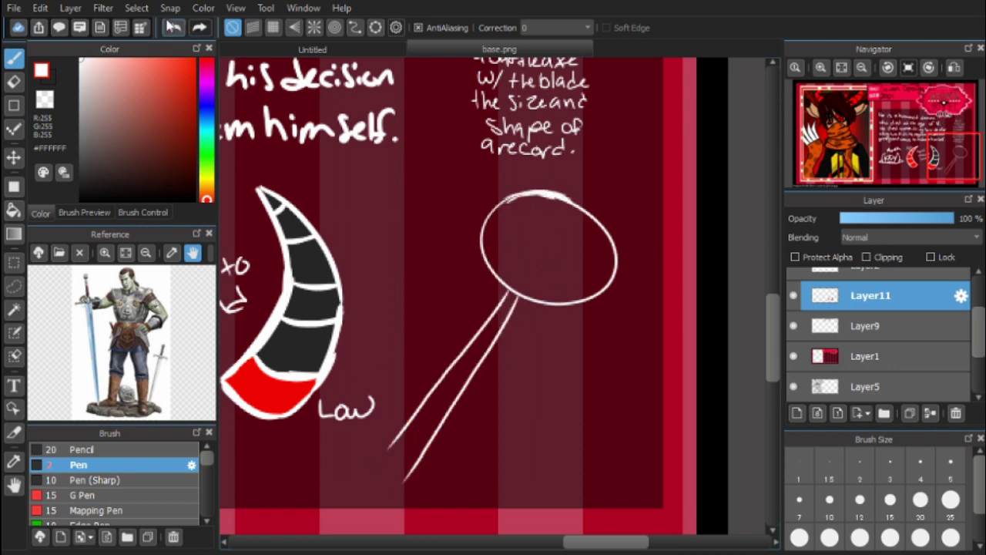
pyautogui.hotkey('ctrl', 'z')
pyautogui.hotkey('ctrl', '+')
pyautogui.hotkey('ctrl', '-')
pyautogui.moveTo(636, 154); pyautogui.dragTo(501, 342)
pyautogui.hotkey('ctrl', '-')
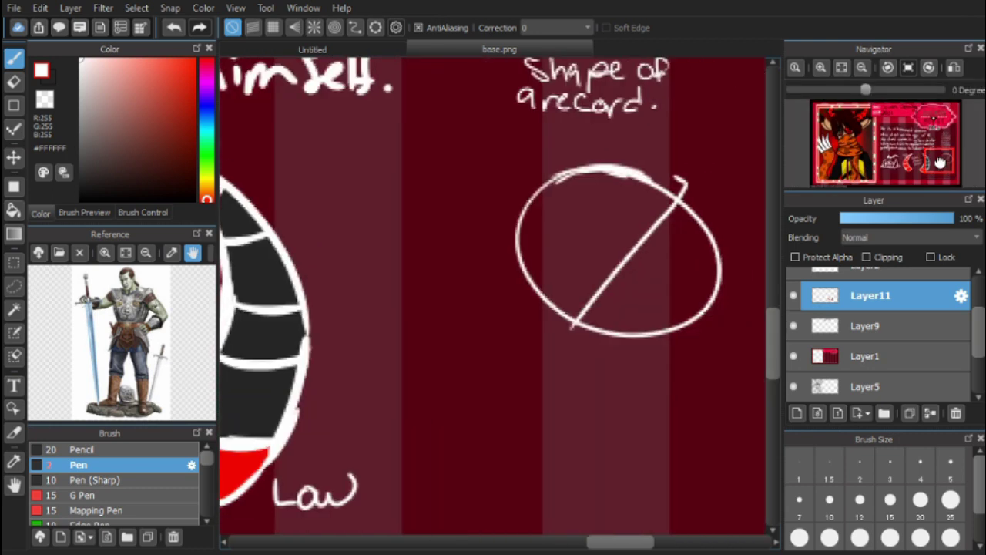
pyautogui.hotkey('ctrl', '-')
pyautogui.moveTo(562, 287); pyautogui.dragTo(428, 448)
pyautogui.moveTo(625, 199); pyautogui.dragTo(463, 376)
pyautogui.moveTo(482, 363)
pyautogui.mouseDown()
pyautogui.moveTo(398, 461)
pyautogui.moveTo(384, 447)
pyautogui.mouseUp()
pyautogui.hotkey('ctrl', 'z')
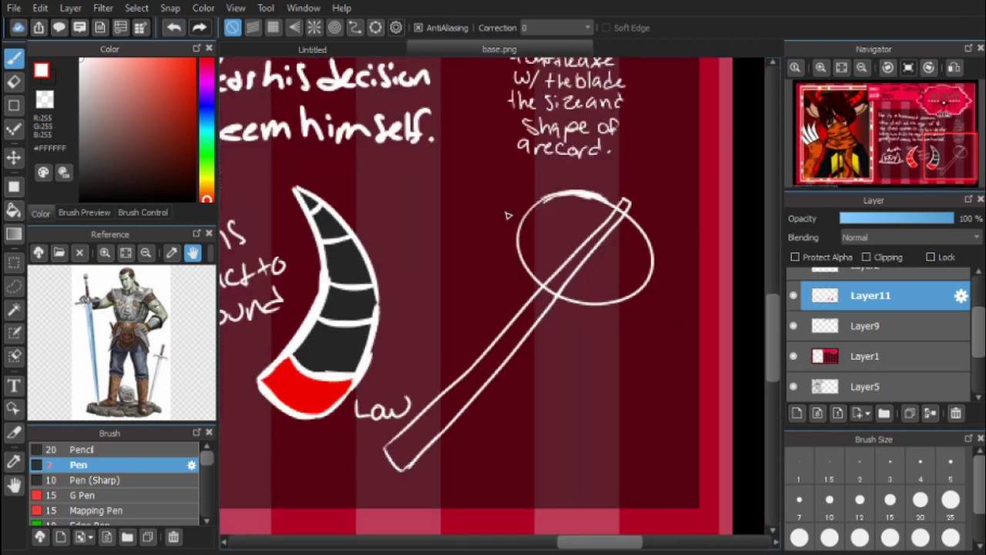
# - Erase the parts of the oval blade outline that cross the handle
pyautogui.hotkey('ctrl', '+')
pyautogui.hotkey('ctrl', '-')
pyautogui.hotkey('ctrl', '-')
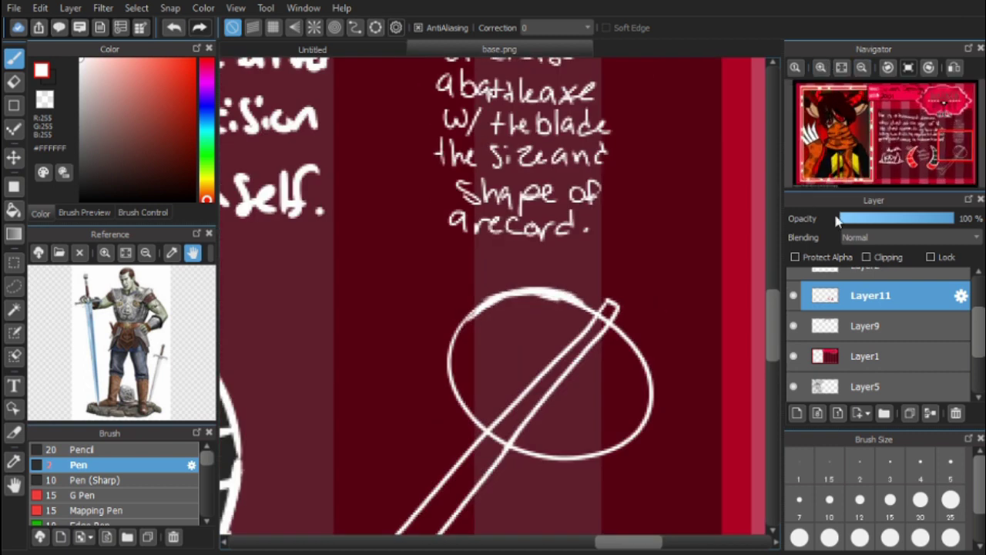
pyautogui.hotkey('ctrl', '-')
pyautogui.click(944, 162)
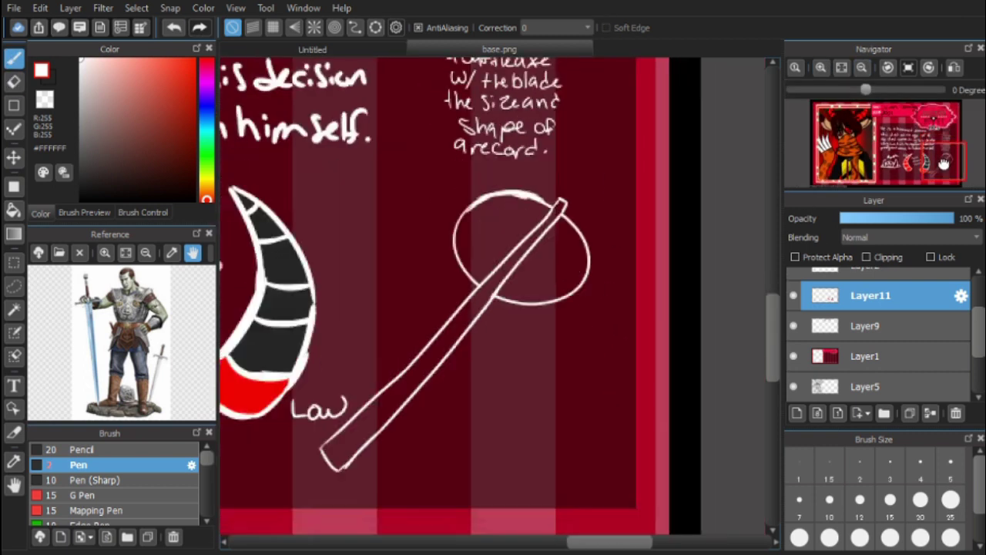
# - Draw small concentric rings at the centre of the oval blade on both sides of the handle
pyautogui.scroll(4, 499, 262)
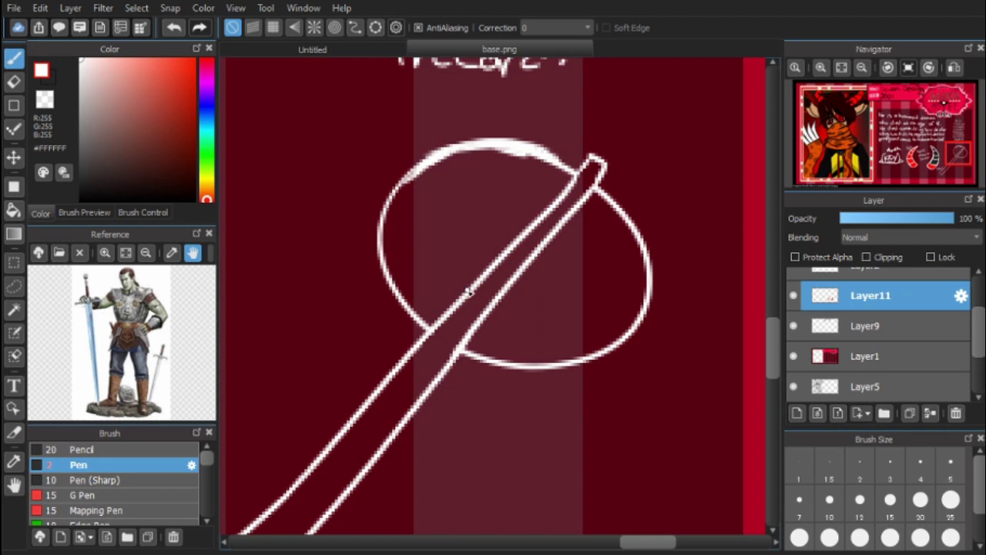
pyautogui.moveTo(517, 240)
pyautogui.mouseDown()
pyautogui.moveTo(511, 260)
pyautogui.moveTo(572, 249)
pyautogui.moveTo(555, 286)
pyautogui.mouseUp()
pyautogui.click(862, 67)
pyautogui.click(861, 67)
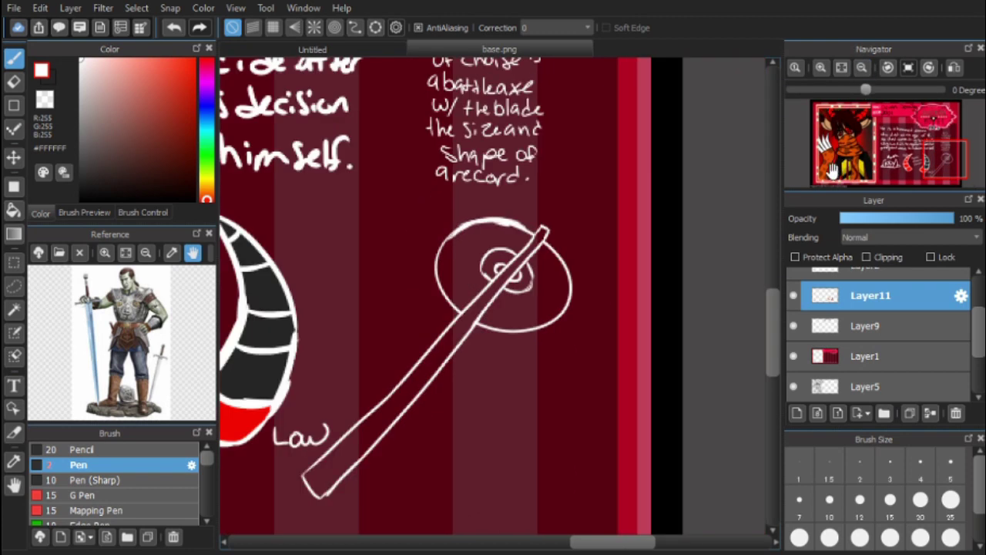
# - Draw a wider grip section separated by a curved line at the lower end of the axe handle
pyautogui.click(922, 166)
pyautogui.moveTo(561, 325)
pyautogui.mouseDown()
pyautogui.moveTo(453, 407)
pyautogui.moveTo(597, 362)
pyautogui.mouseUp()
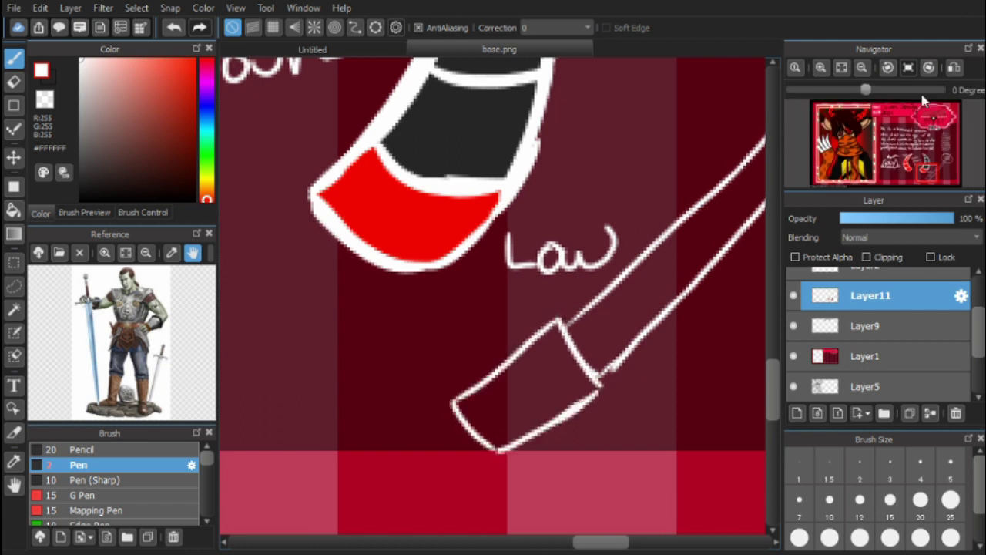
pyautogui.click(862, 67)
pyautogui.moveTo(923, 166); pyautogui.dragTo(952, 178)
pyautogui.scroll(1, 577, 279)
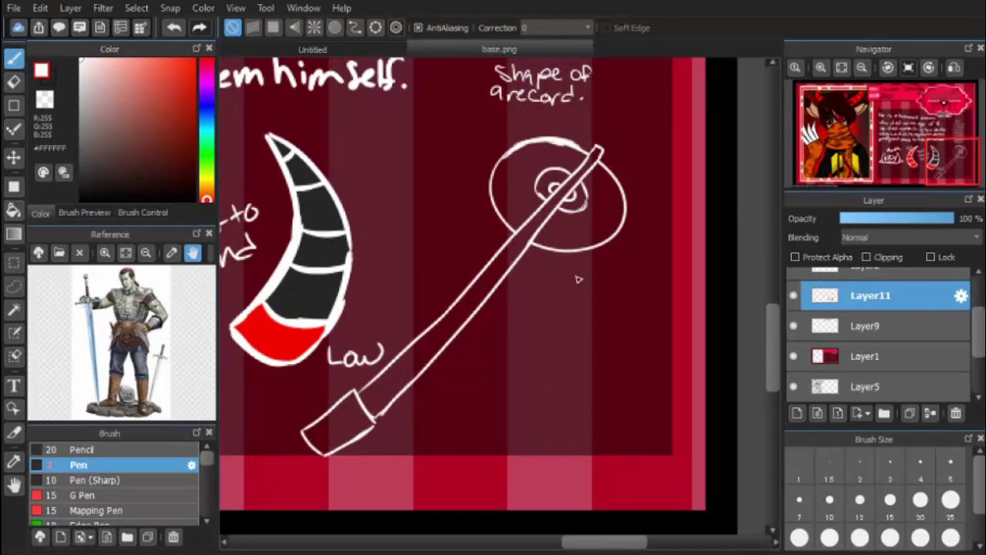
# - Hand-letter the label "Battle Axe" in white beneath the axe blade
pyautogui.moveTo(523, 277); pyautogui.dragTo(549, 311)
pyautogui.hotkey('ctrl', 'z')
pyautogui.moveTo(521, 274); pyautogui.dragTo(539, 309)
pyautogui.moveTo(548, 296); pyautogui.dragTo(623, 297)
pyautogui.moveTo(514, 348)
pyautogui.mouseDown()
pyautogui.moveTo(531, 316)
pyautogui.moveTo(574, 351)
pyautogui.mouseUp()
pyautogui.click(842, 67)
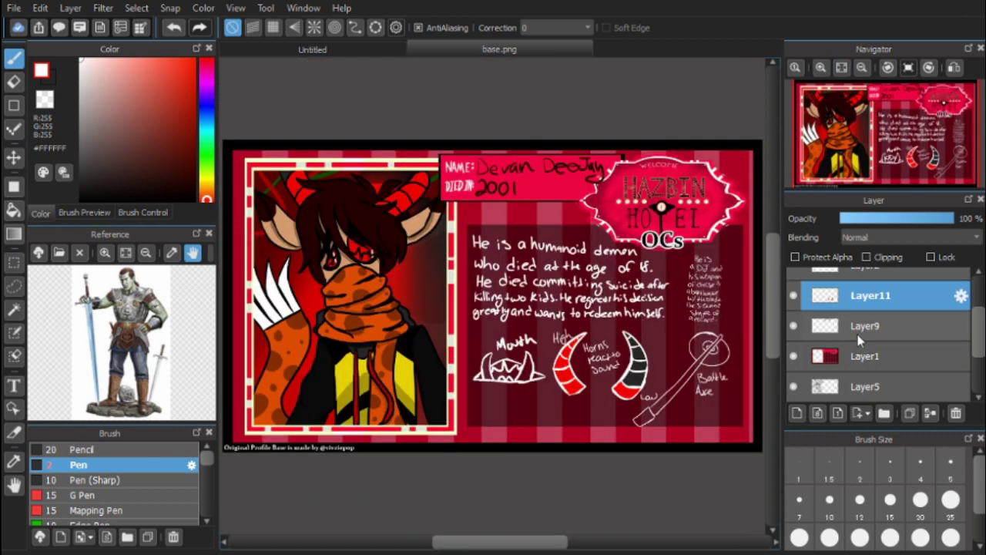
# - On a new layer, hand-letter the artist's signature in white in the red gap below the spotted sleeve, with layer opacity at 43%
pyautogui.click(797, 413)
pyautogui.scroll(5, 850, 156)
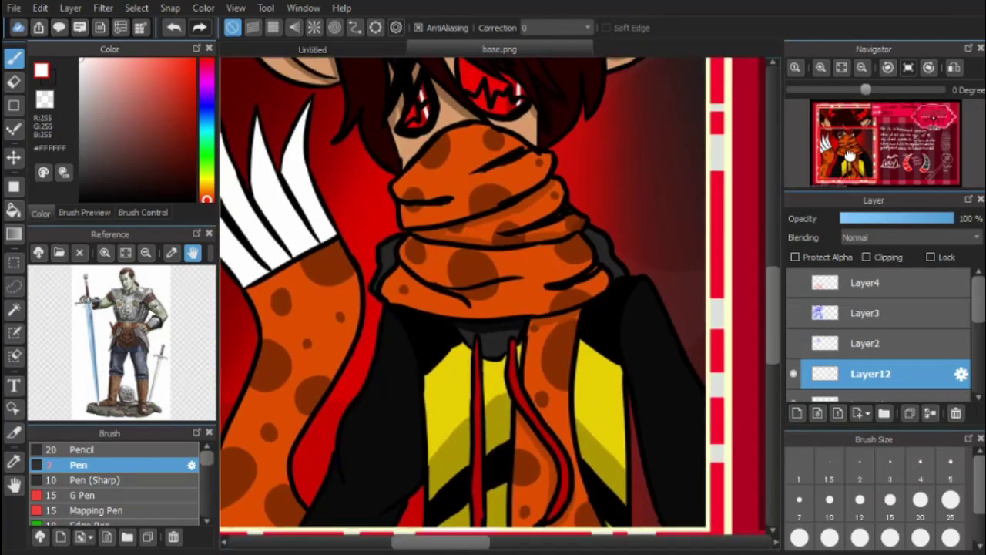
pyautogui.scroll(3, 850, 156)
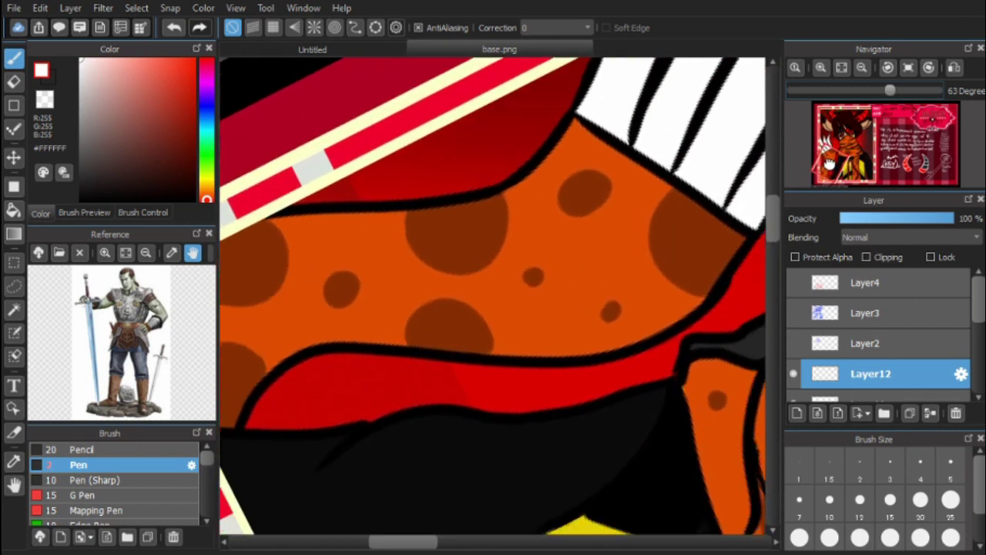
pyautogui.moveTo(395, 317); pyautogui.dragTo(370, 349)
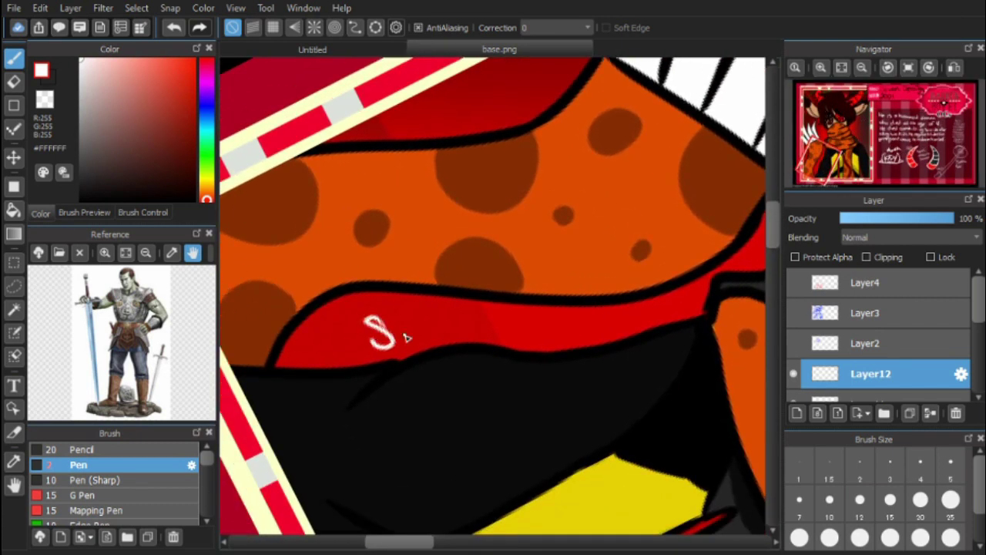
pyautogui.hotkey('ctrl', 'z')
pyautogui.moveTo(293, 339)
pyautogui.mouseDown()
pyautogui.moveTo(331, 335)
pyautogui.moveTo(295, 359)
pyautogui.mouseUp()
pyautogui.moveTo(332, 339); pyautogui.dragTo(336, 367)
pyautogui.moveTo(362, 339)
pyautogui.mouseDown()
pyautogui.moveTo(389, 337)
pyautogui.moveTo(397, 356)
pyautogui.mouseUp()
pyautogui.moveTo(424, 347)
pyautogui.mouseDown()
pyautogui.moveTo(445, 333)
pyautogui.moveTo(453, 346)
pyautogui.mouseUp()
pyautogui.moveTo(483, 316); pyautogui.dragTo(481, 347)
pyautogui.moveTo(509, 316); pyautogui.dragTo(510, 348)
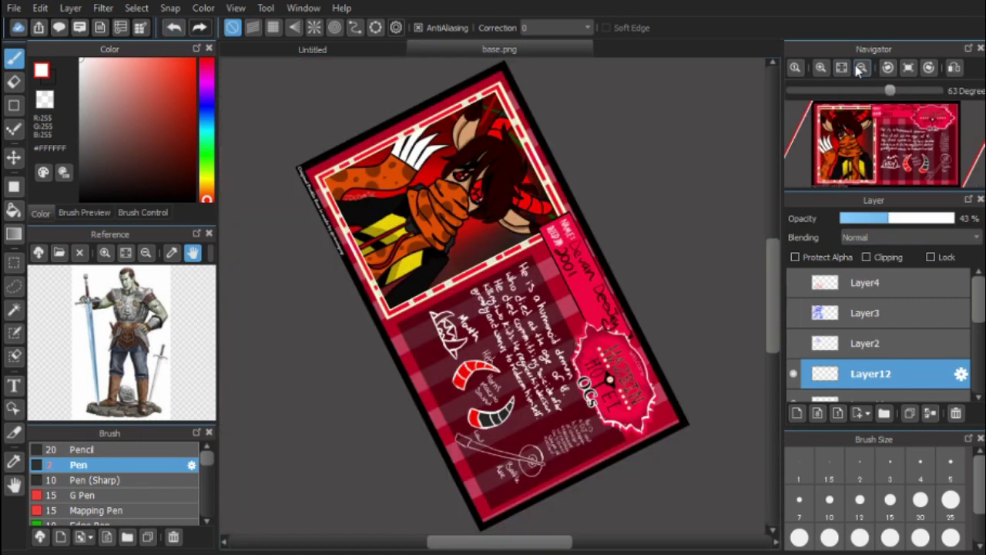
pyautogui.click(842, 67)
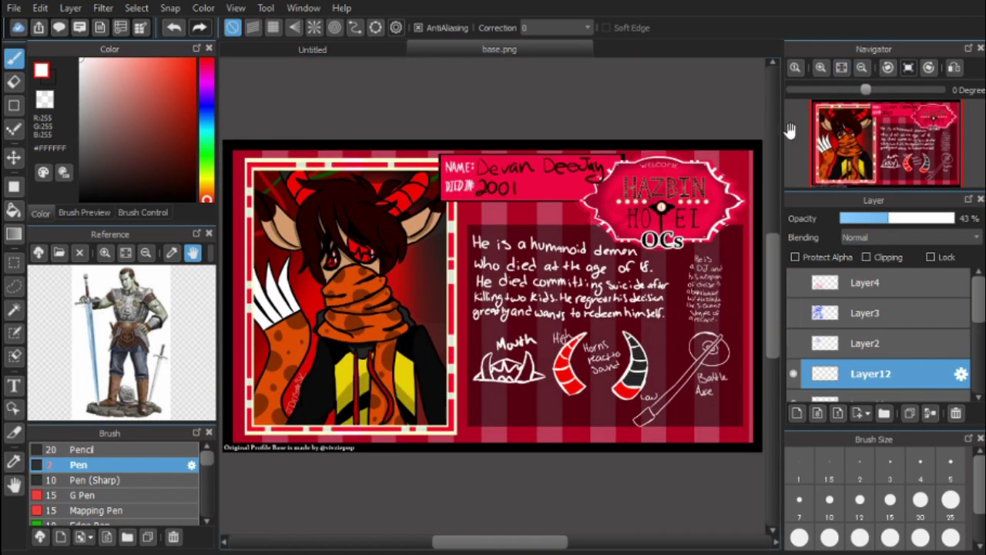